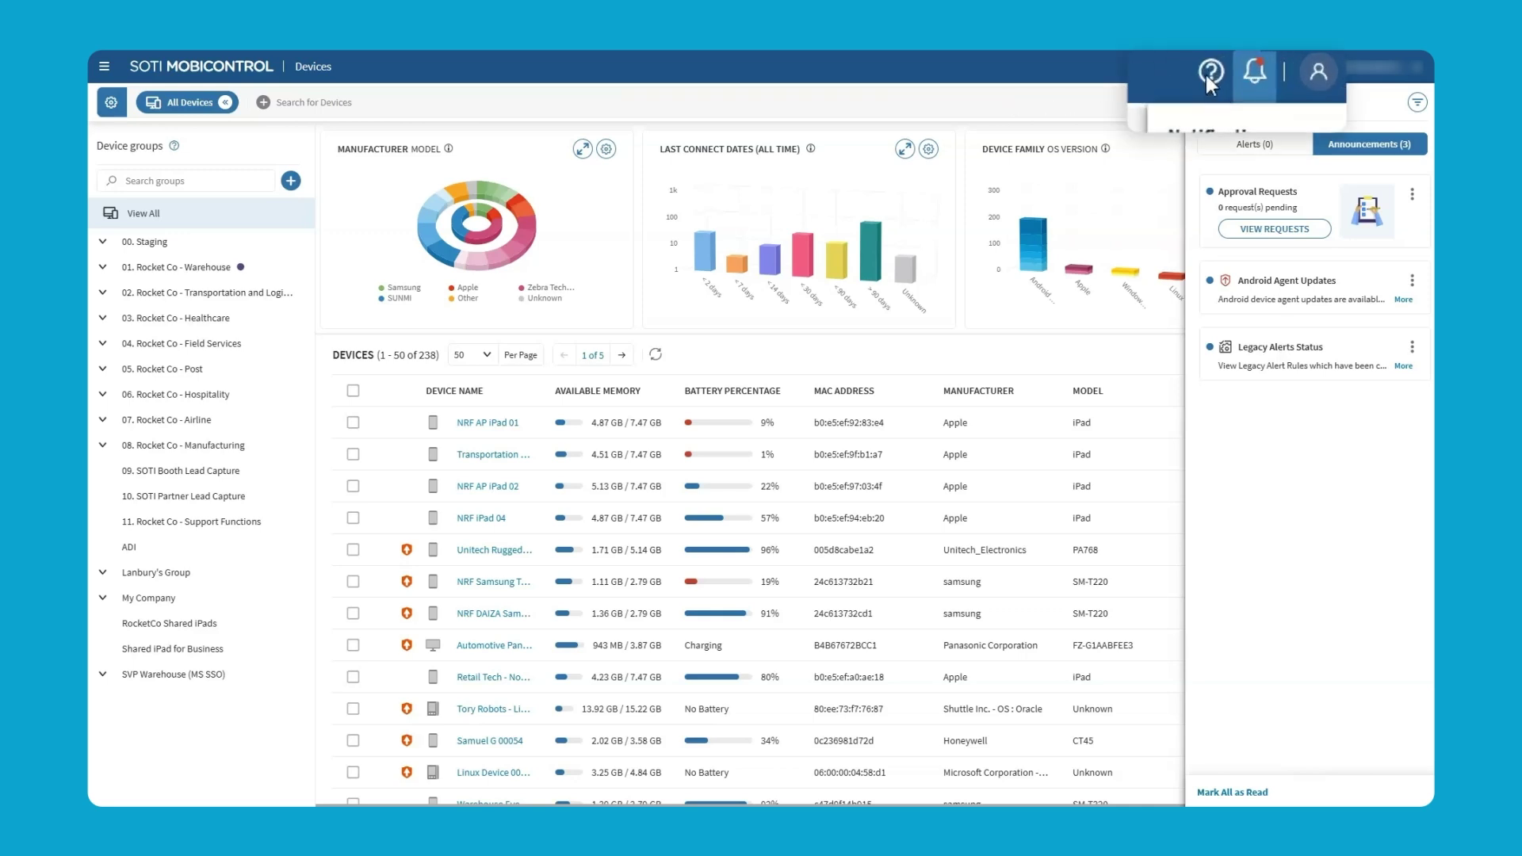
- Set the Preferences language override to English (United States) and save it
click(1421, 72)
click(1421, 74)
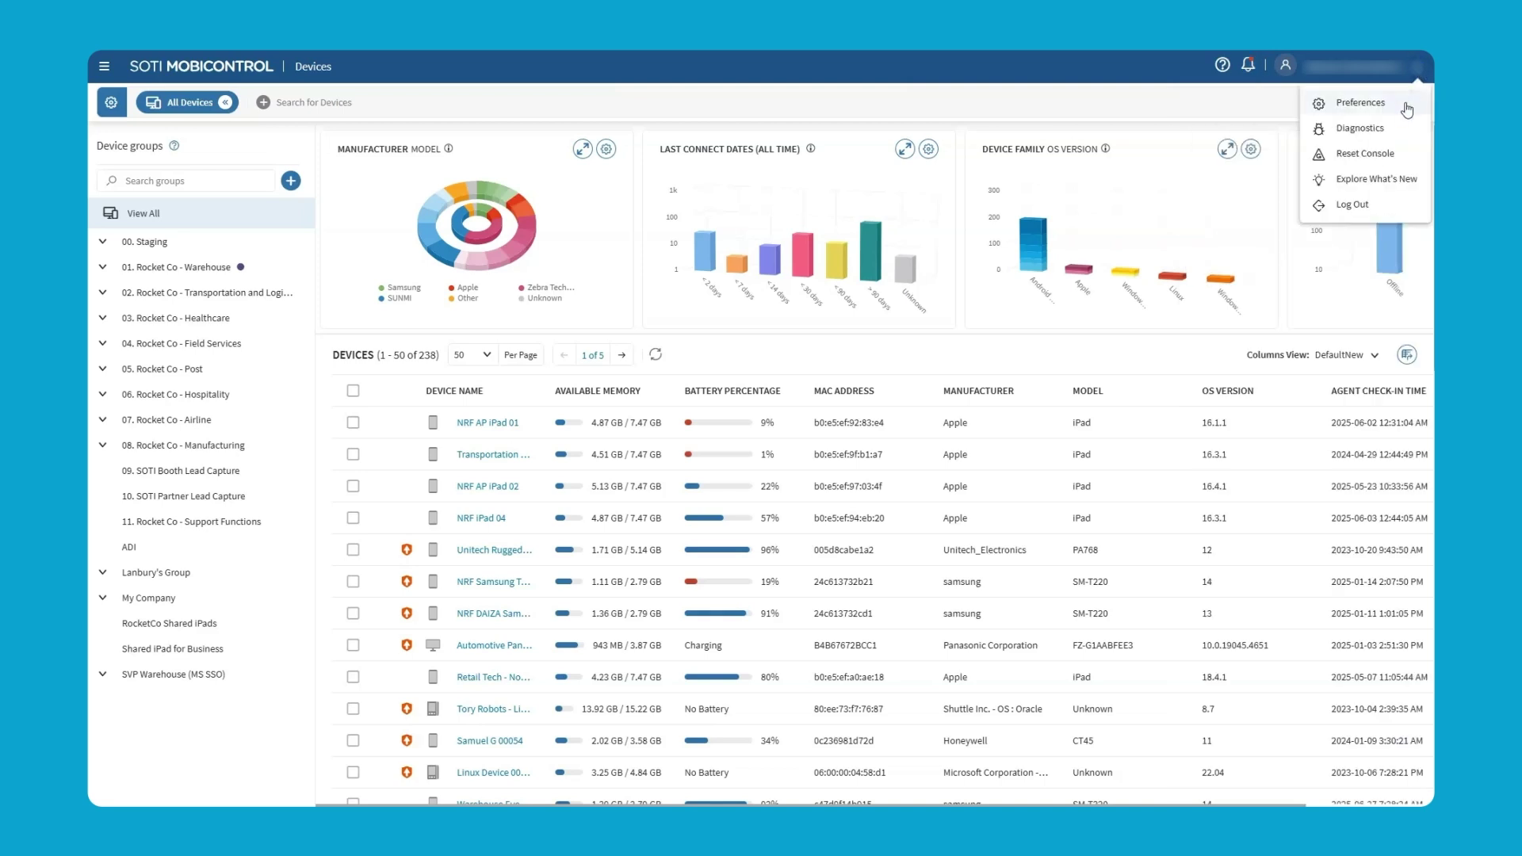
click(1406, 109)
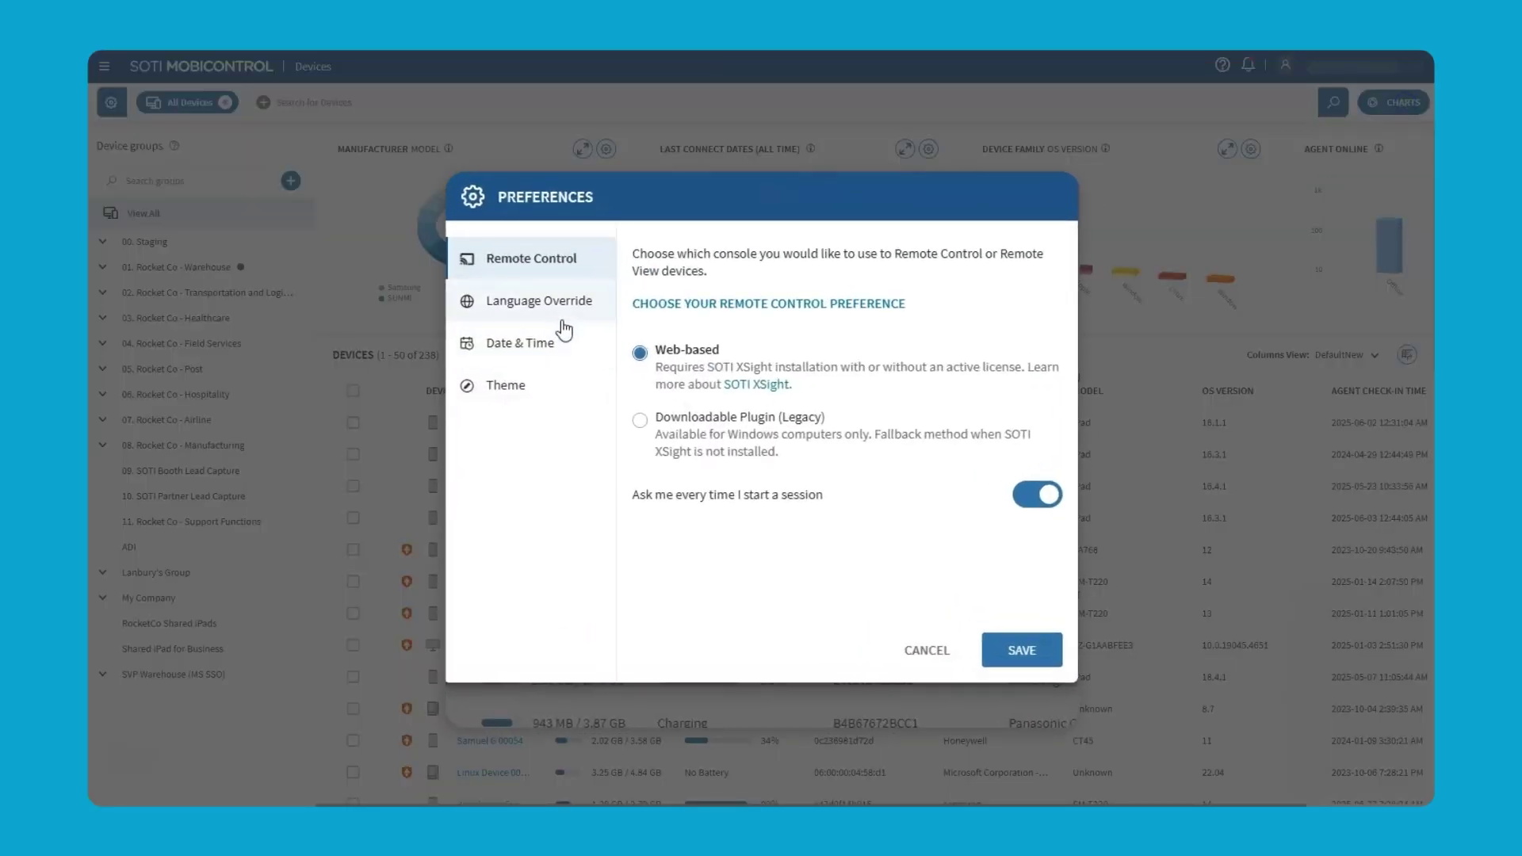
click(559, 302)
click(707, 358)
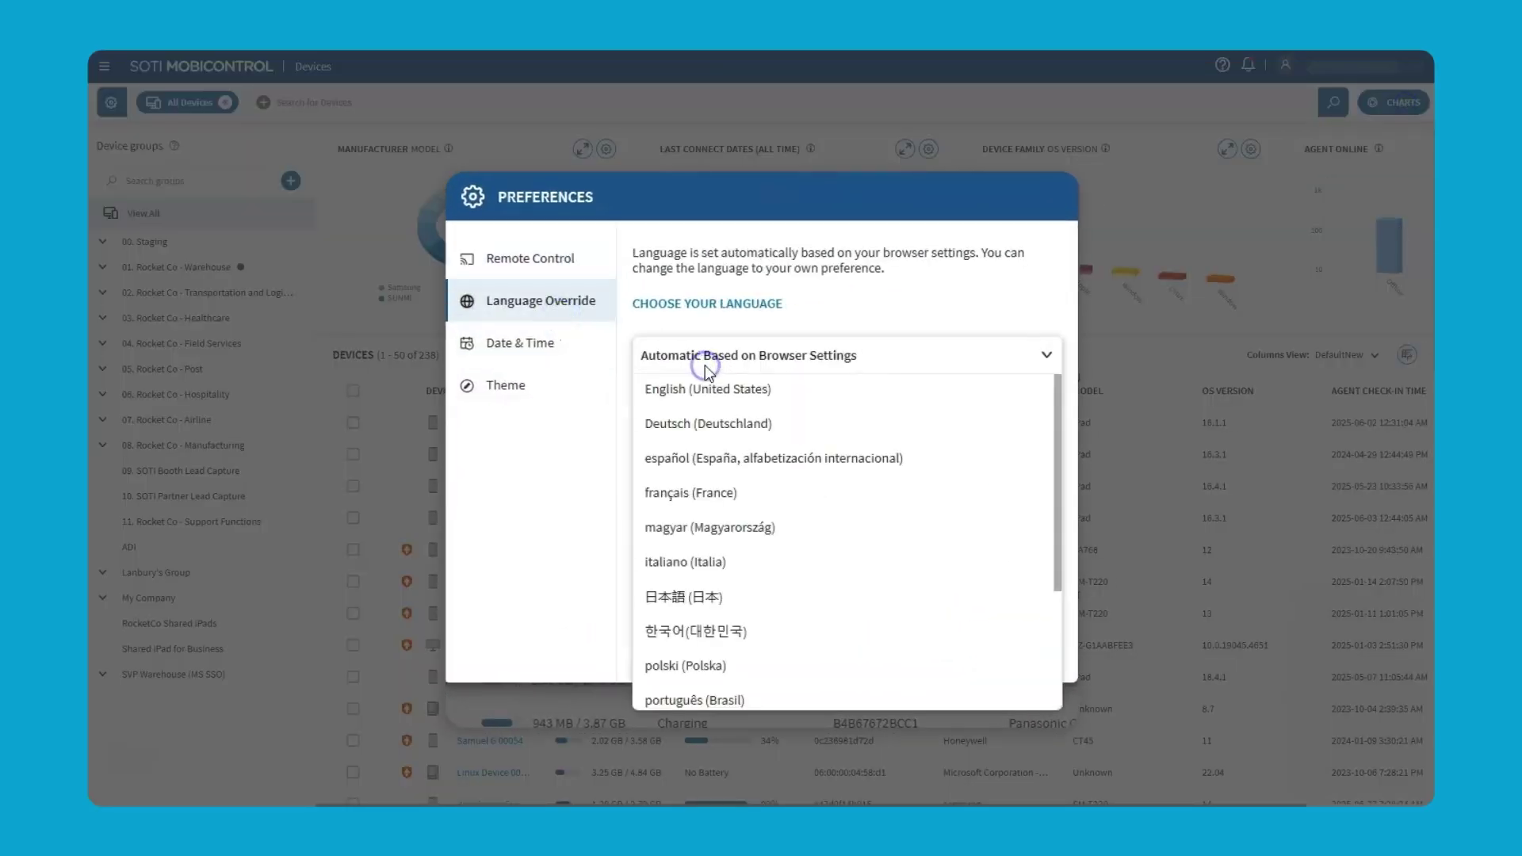
click(724, 389)
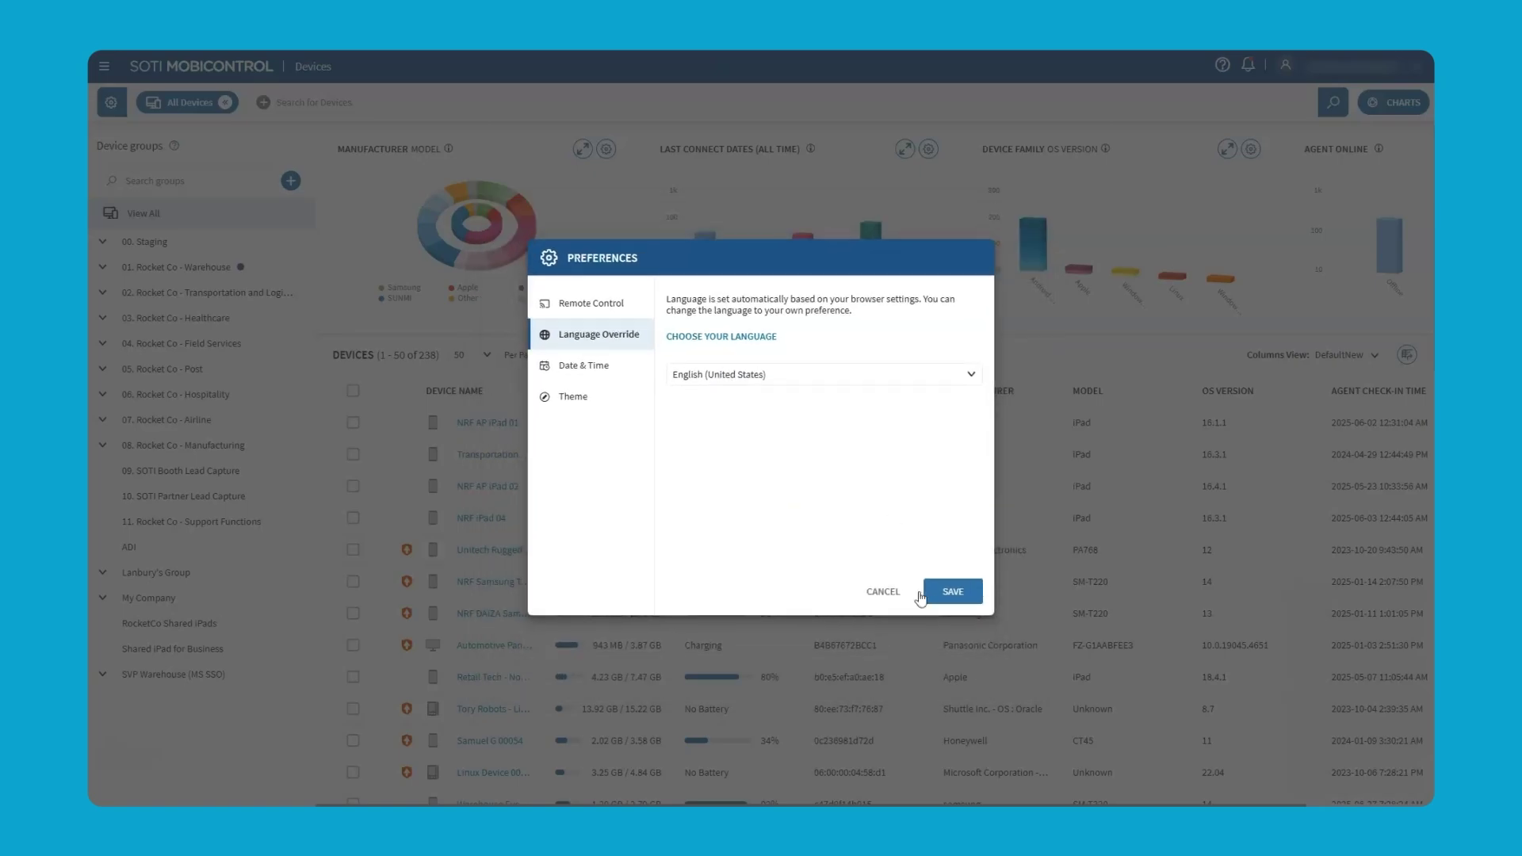
click(972, 610)
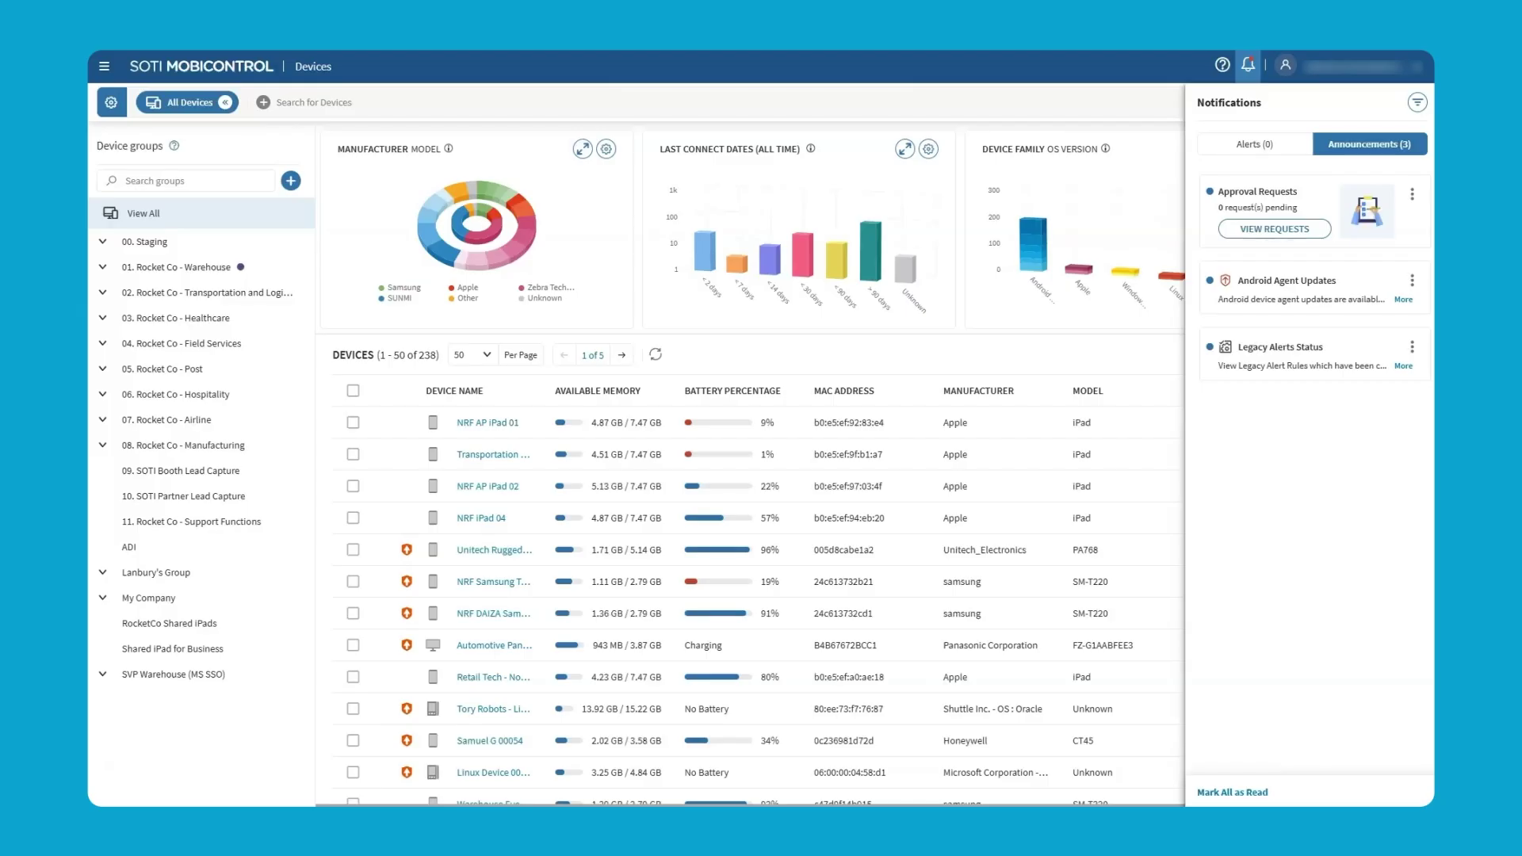
click(1249, 66)
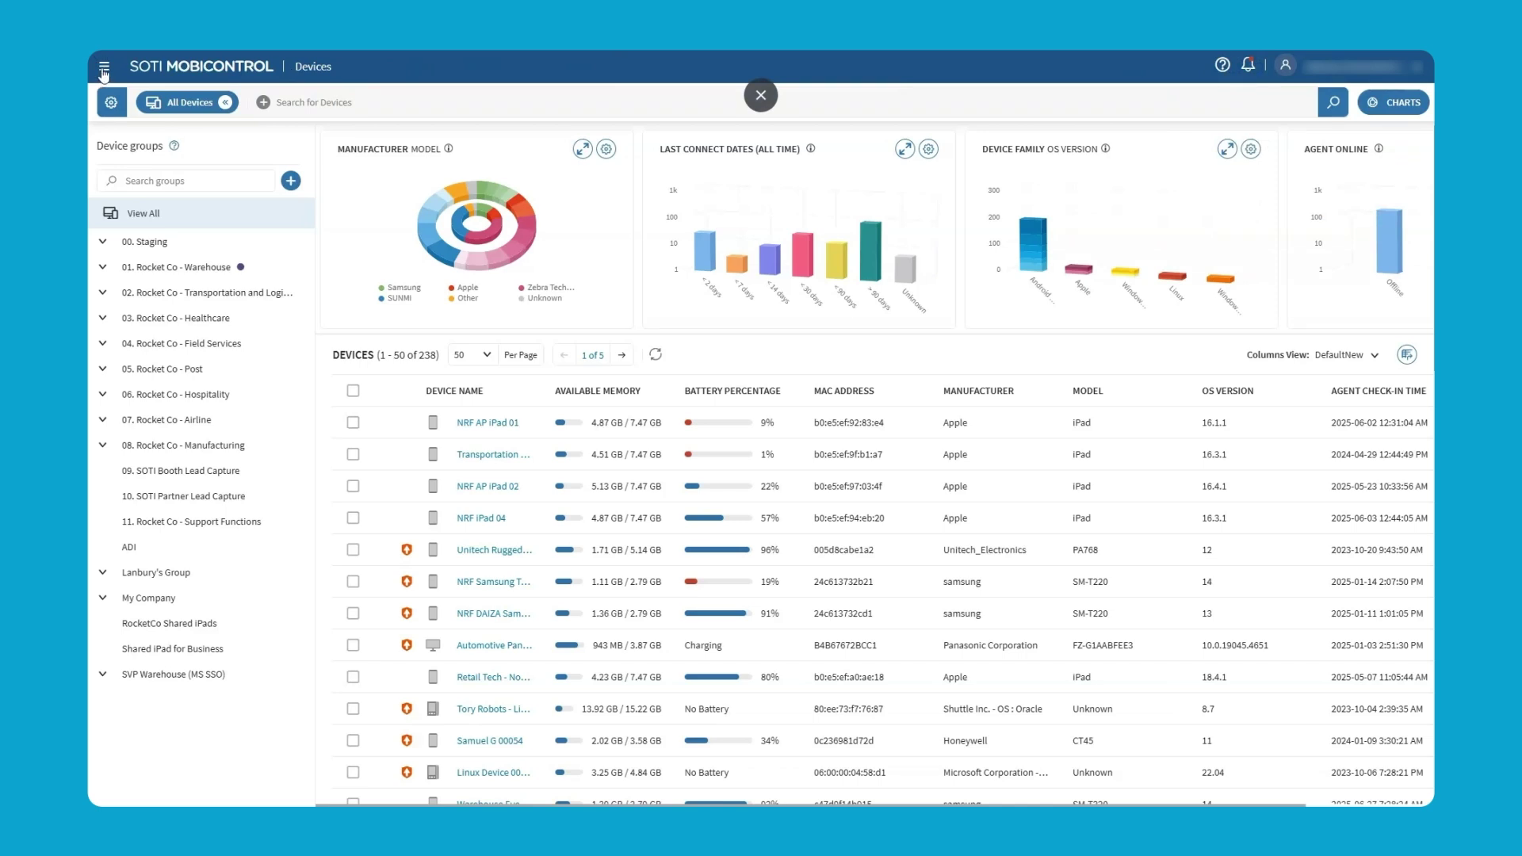
- Open the console section list and go to the System Health page
click(105, 69)
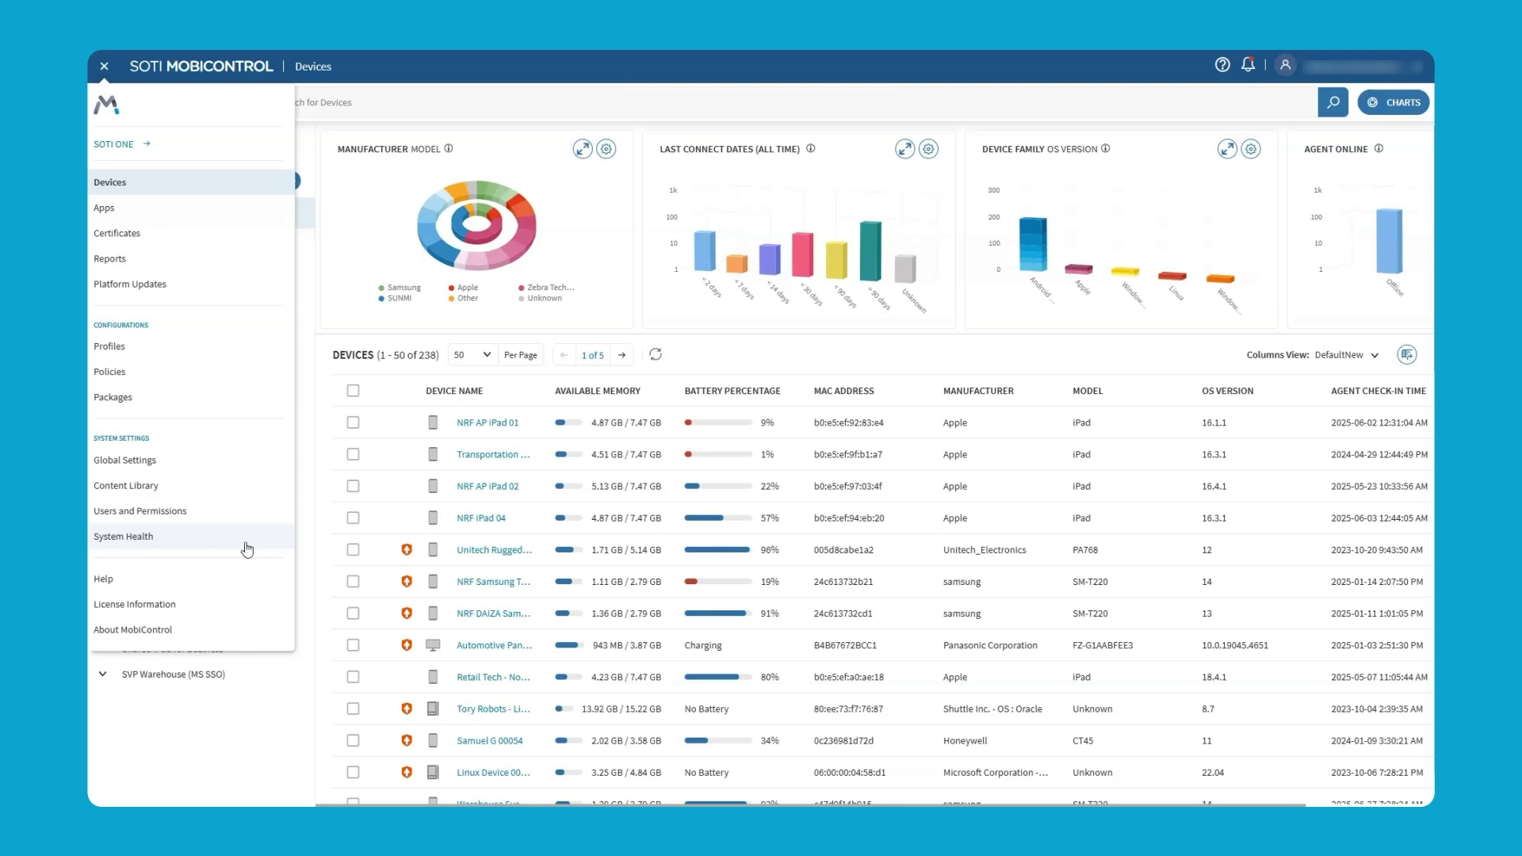
click(247, 549)
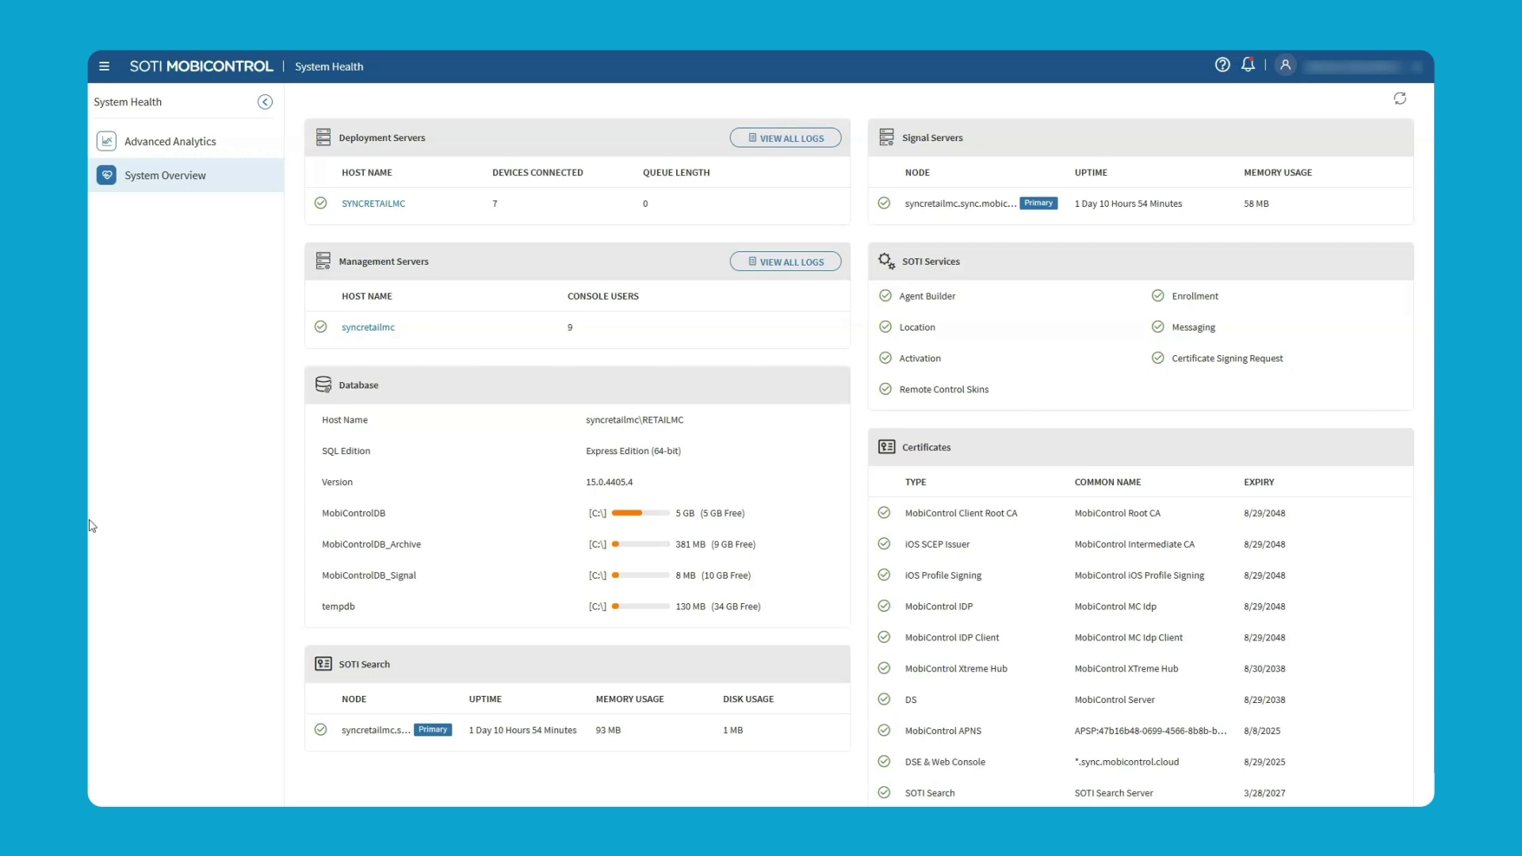
- View the Advanced Analytics charts for connections, check-ins, CPU and memory
click(155, 145)
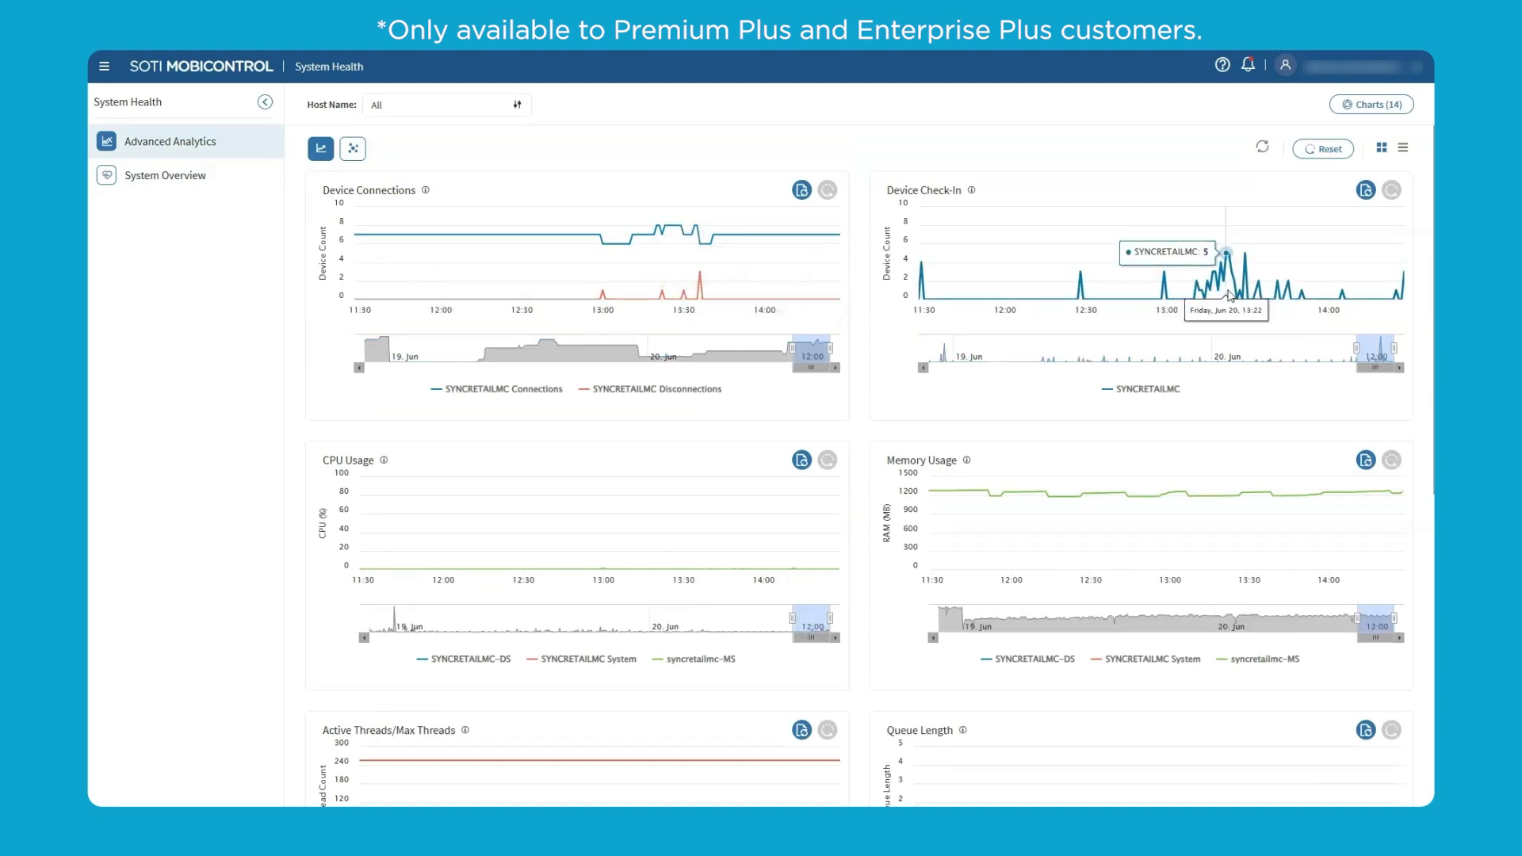
scroll(1214, 348, down, 5)
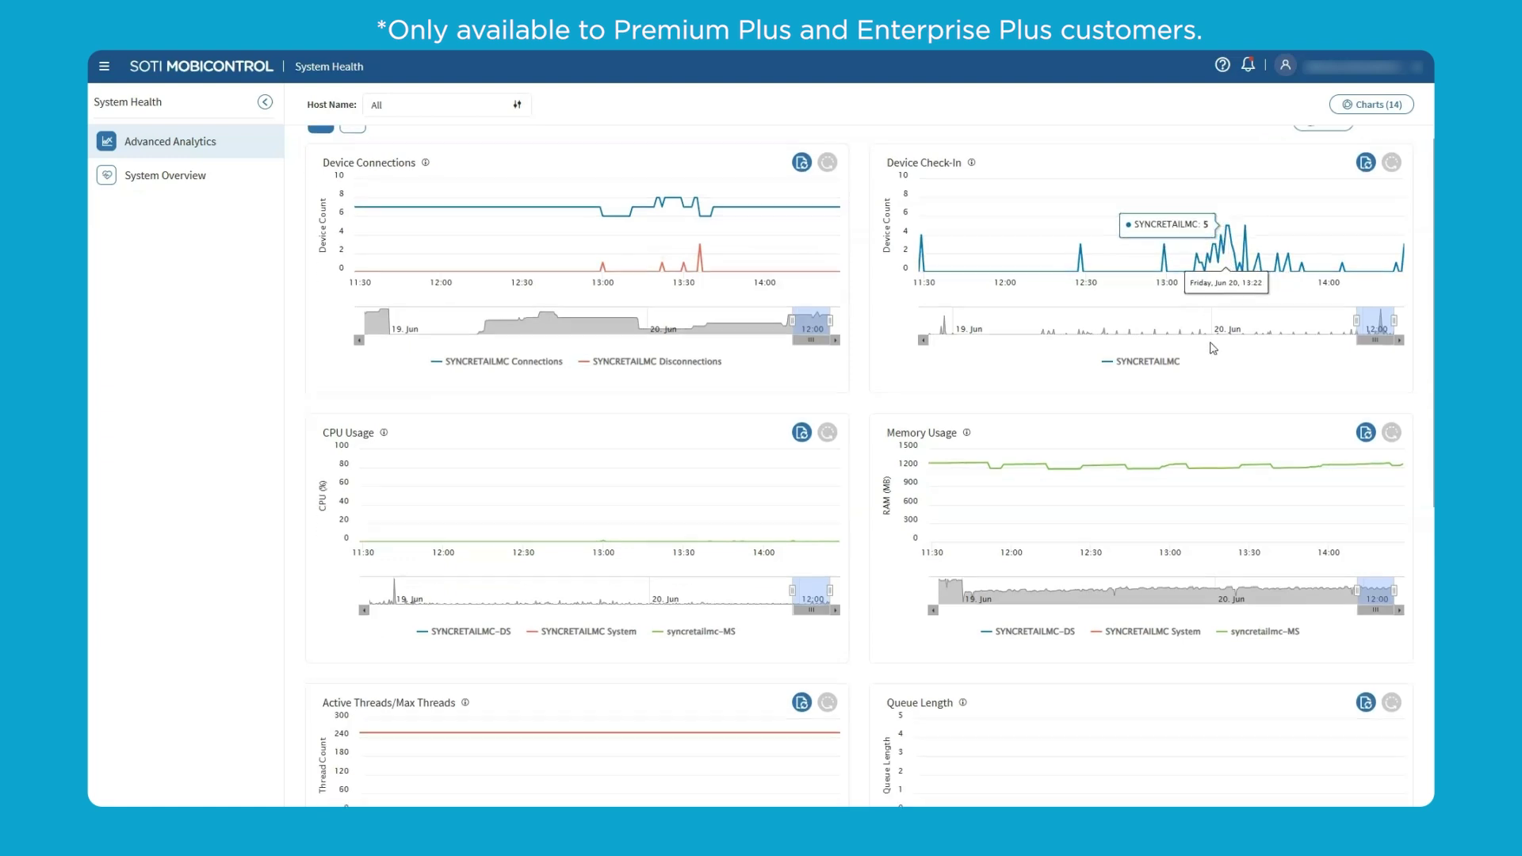
scroll(1213, 348, up, 5)
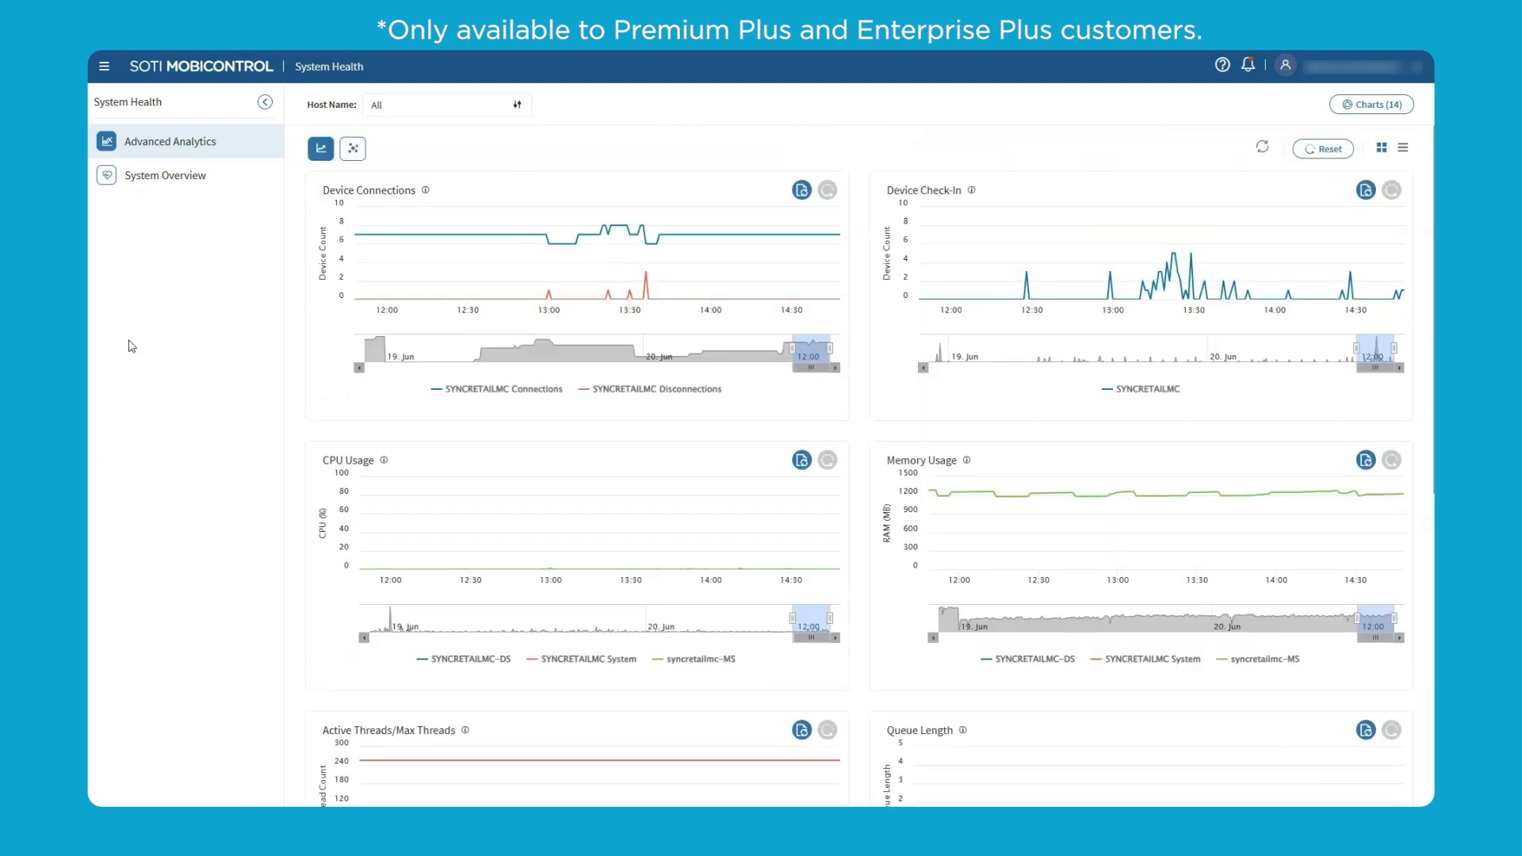
click(104, 68)
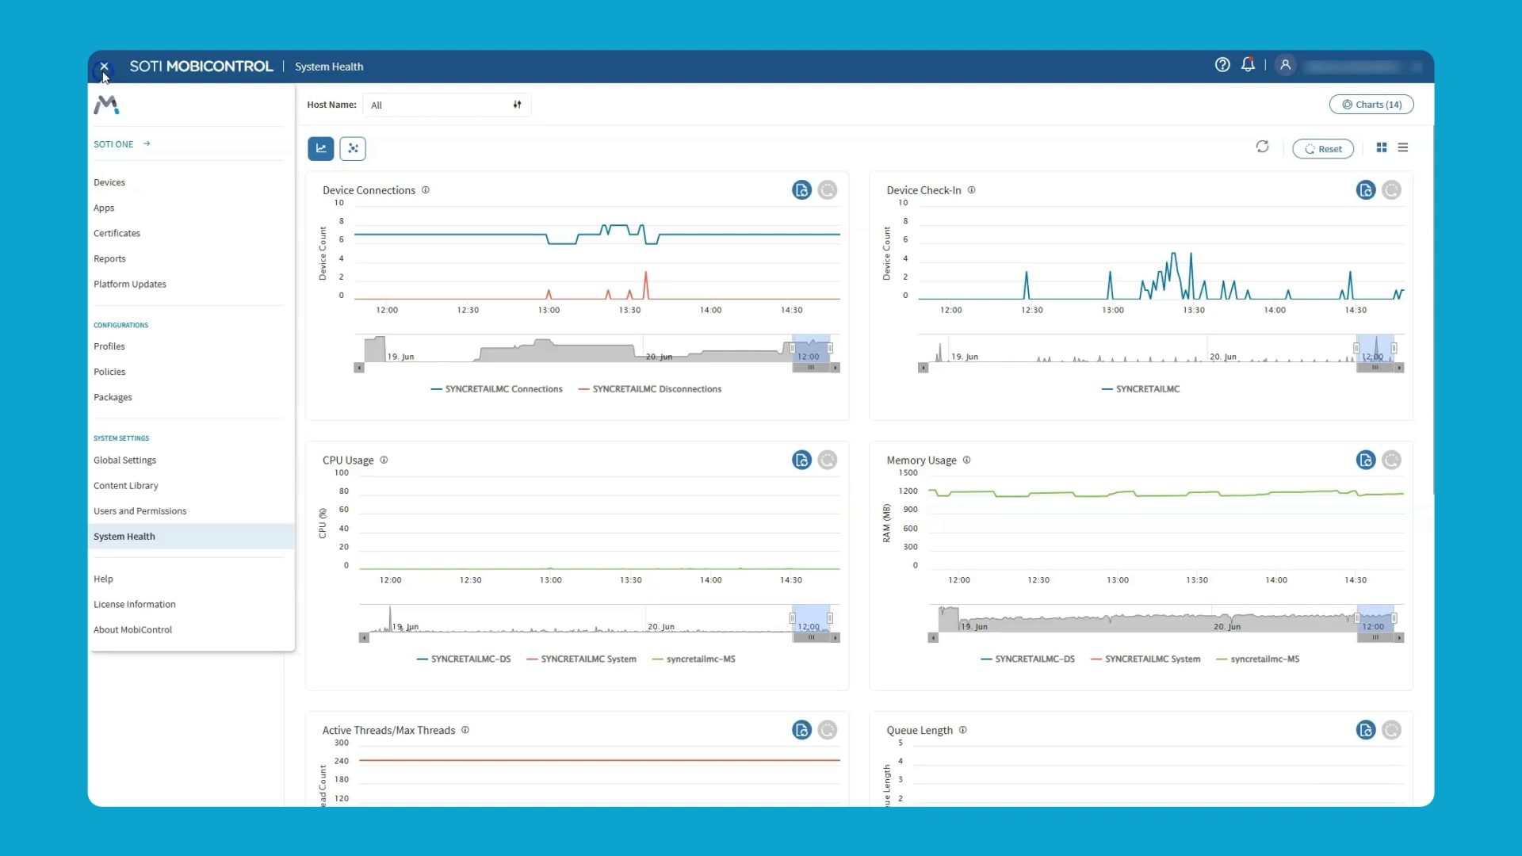
- Return to the Devices page from the navigation menu
click(110, 182)
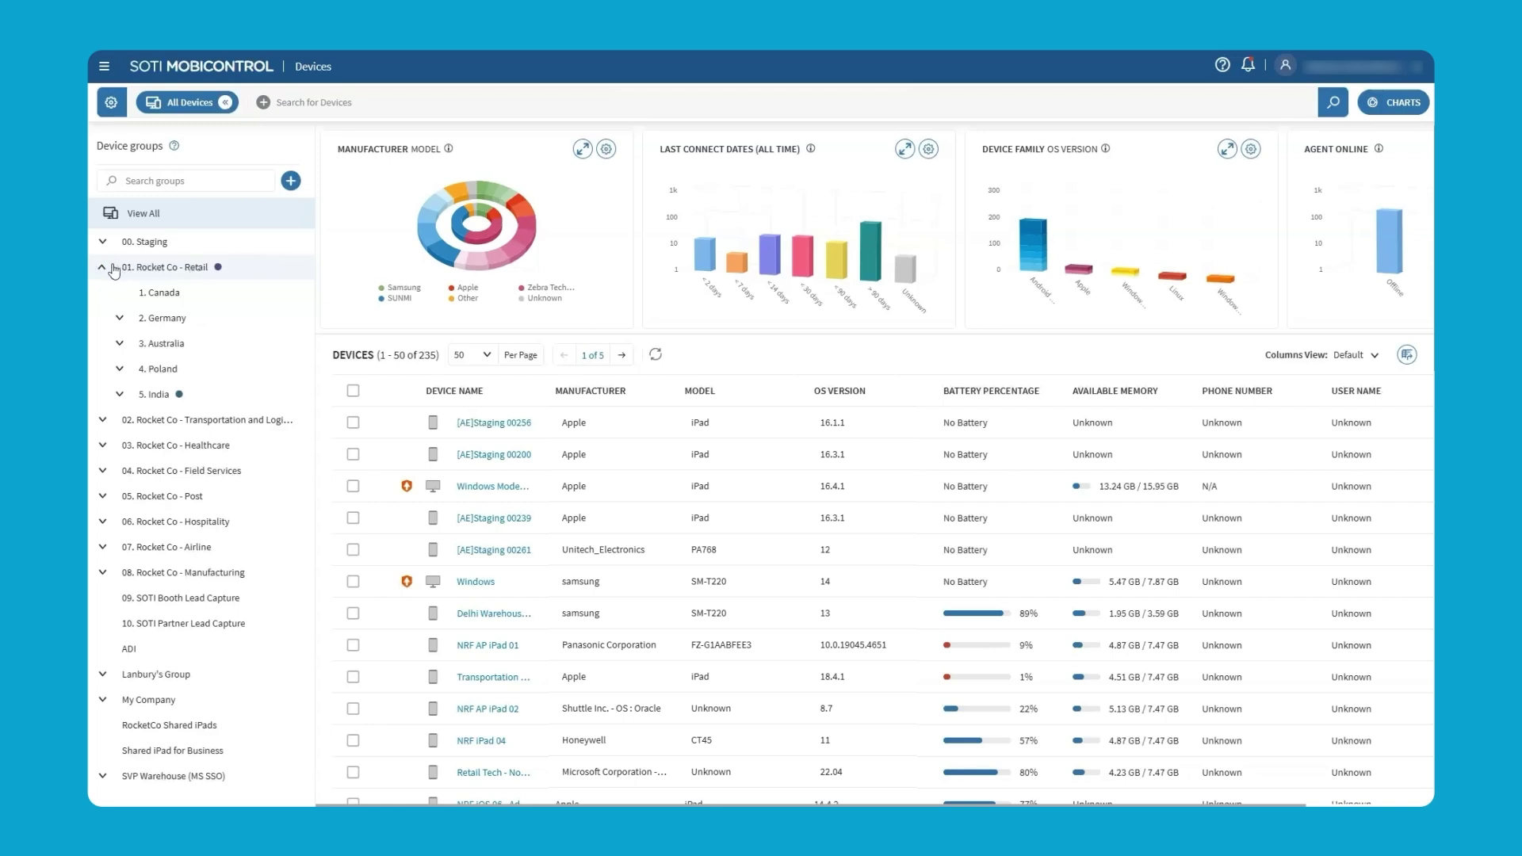
click(105, 269)
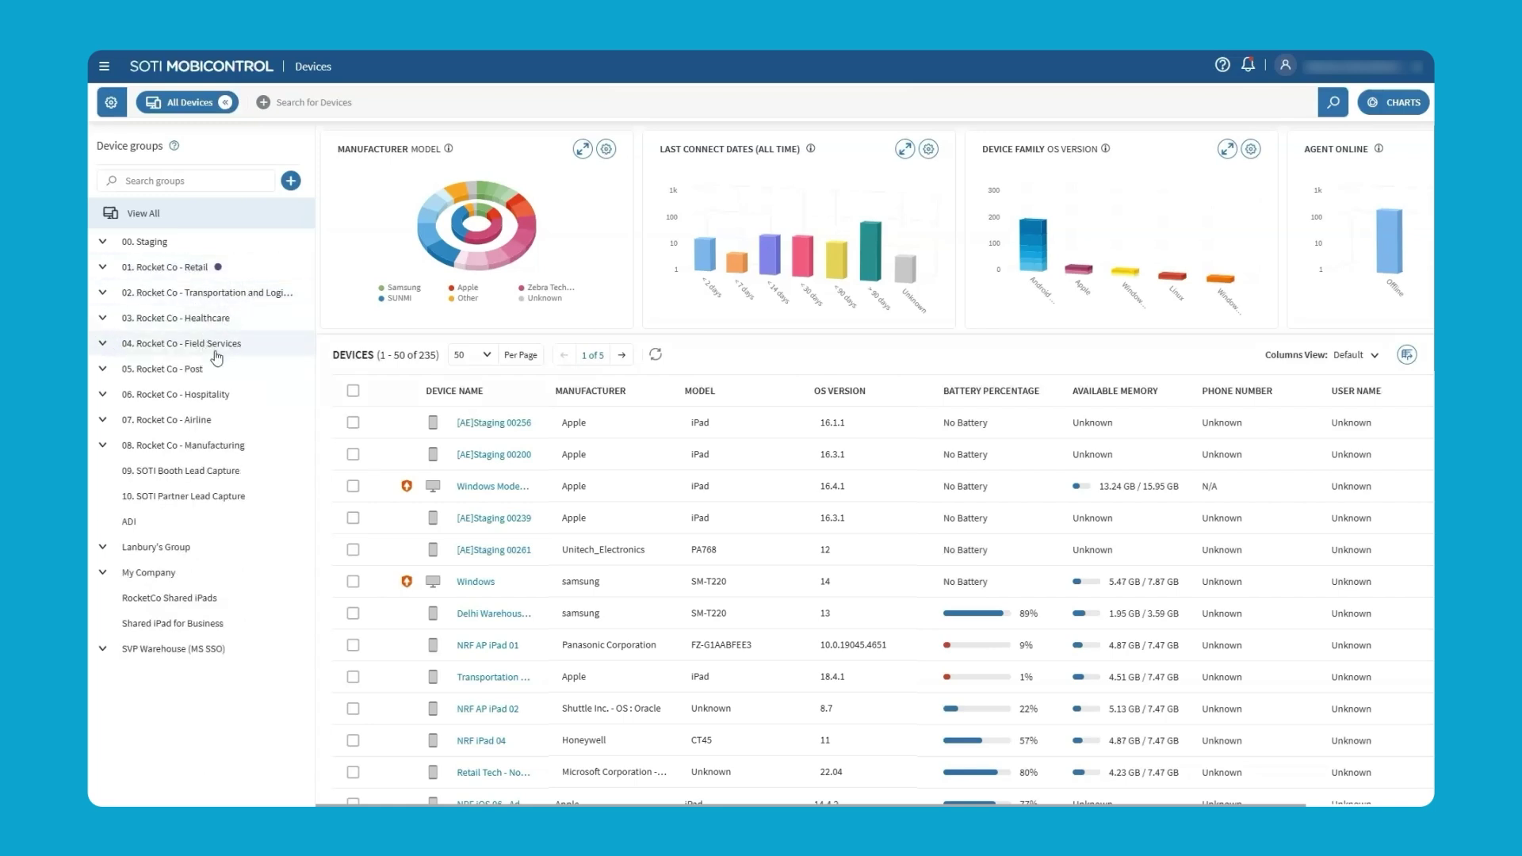
click(103, 269)
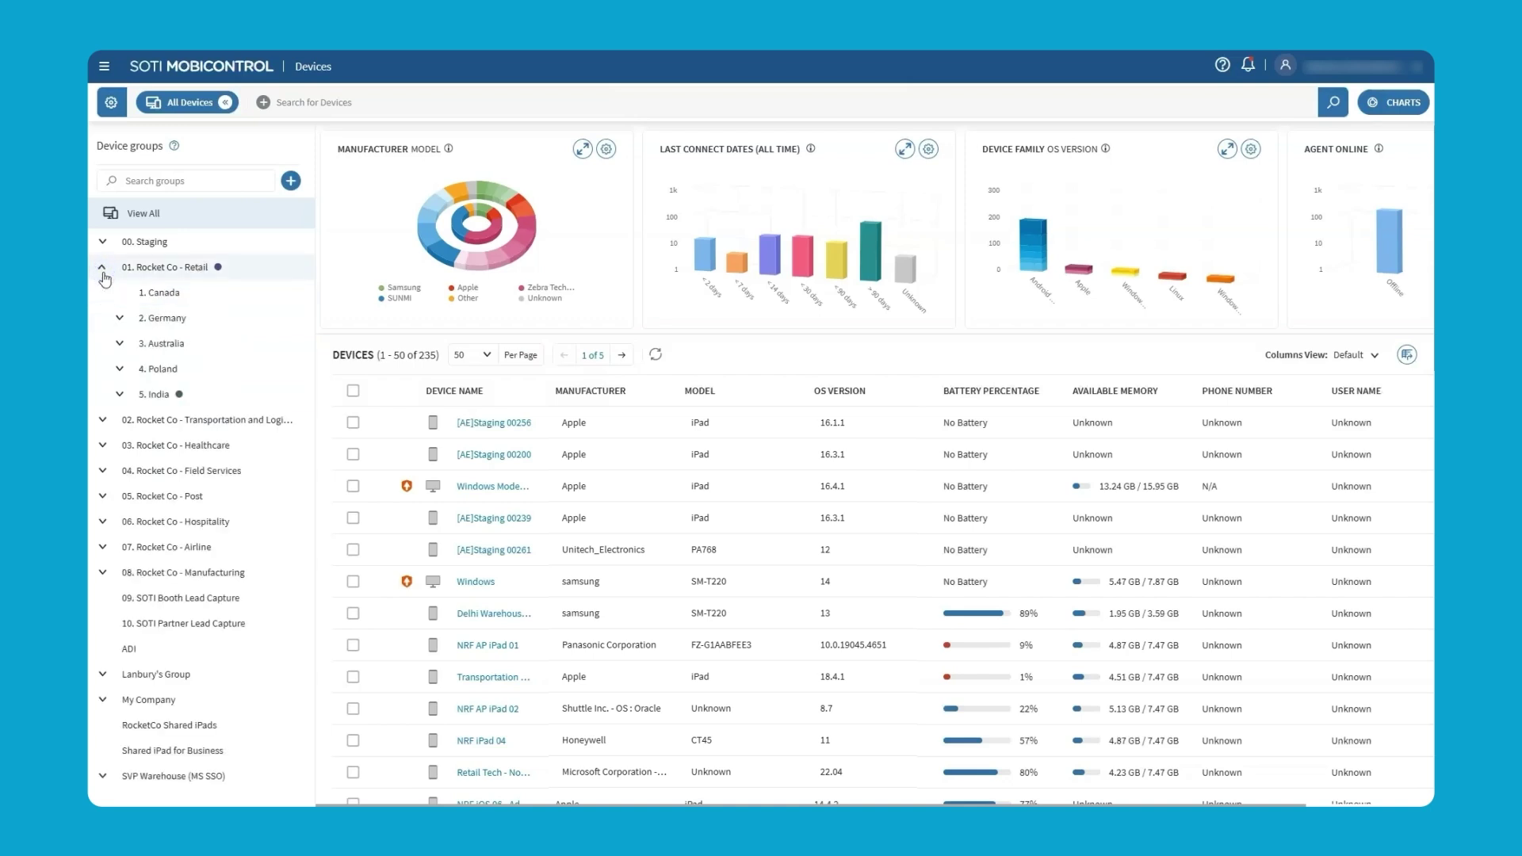
click(119, 318)
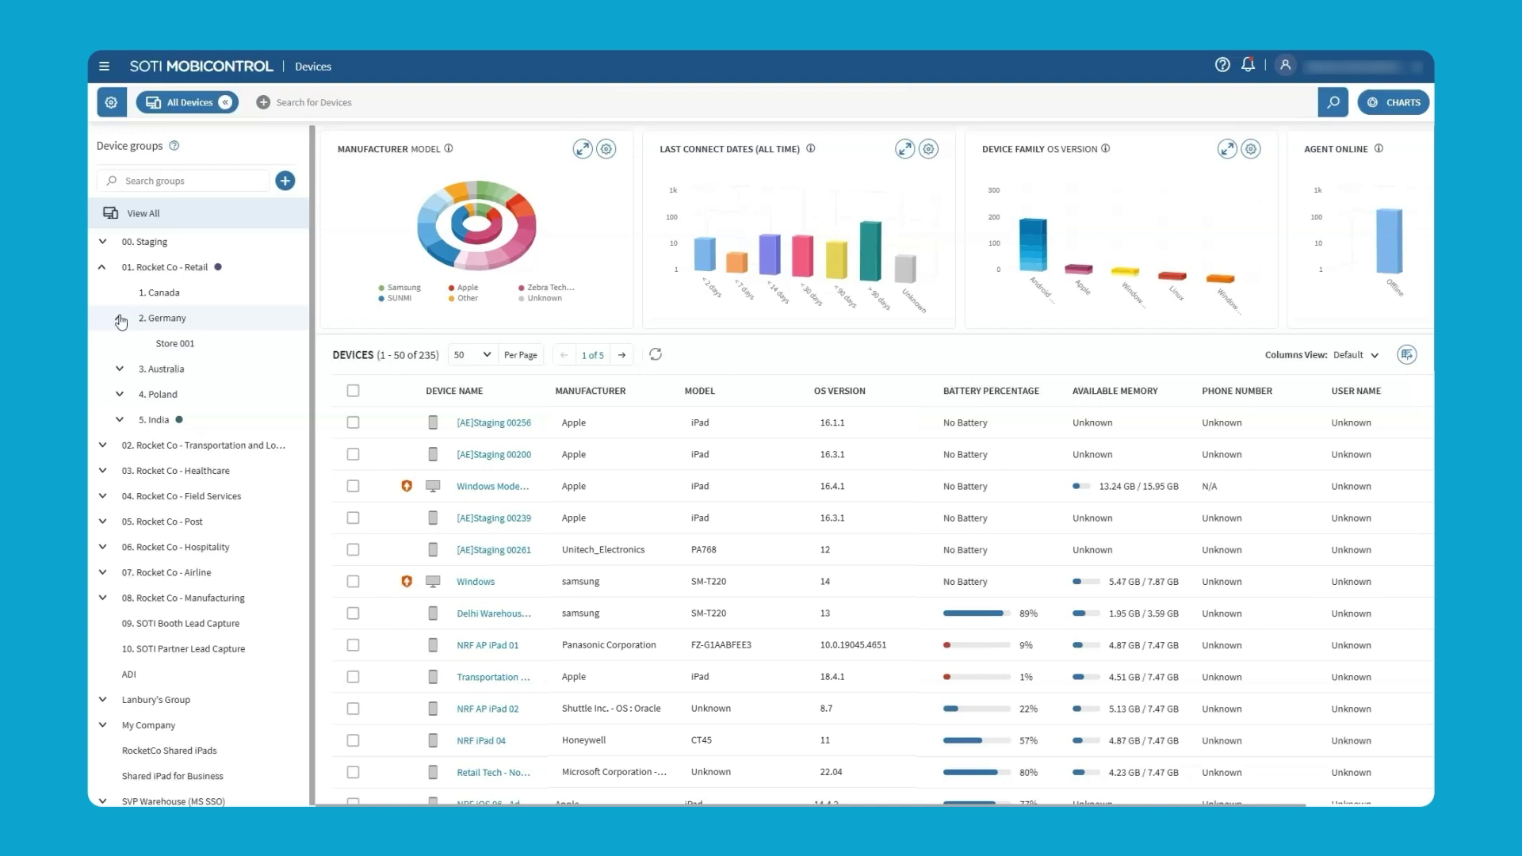
click(120, 321)
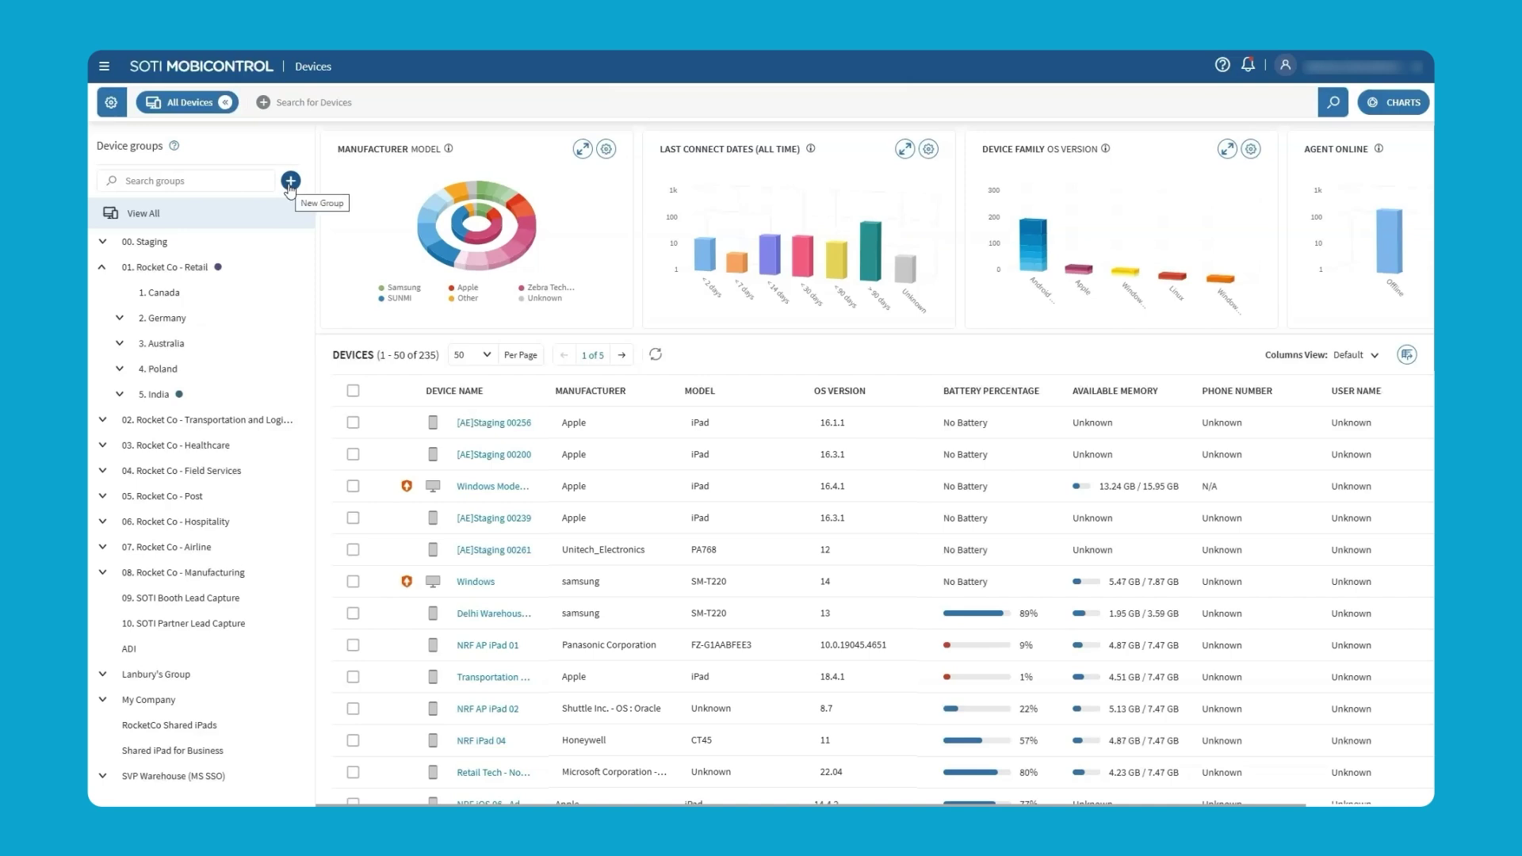
- Create a new root group named '11. Rocket Co - Support Functions'
click(290, 183)
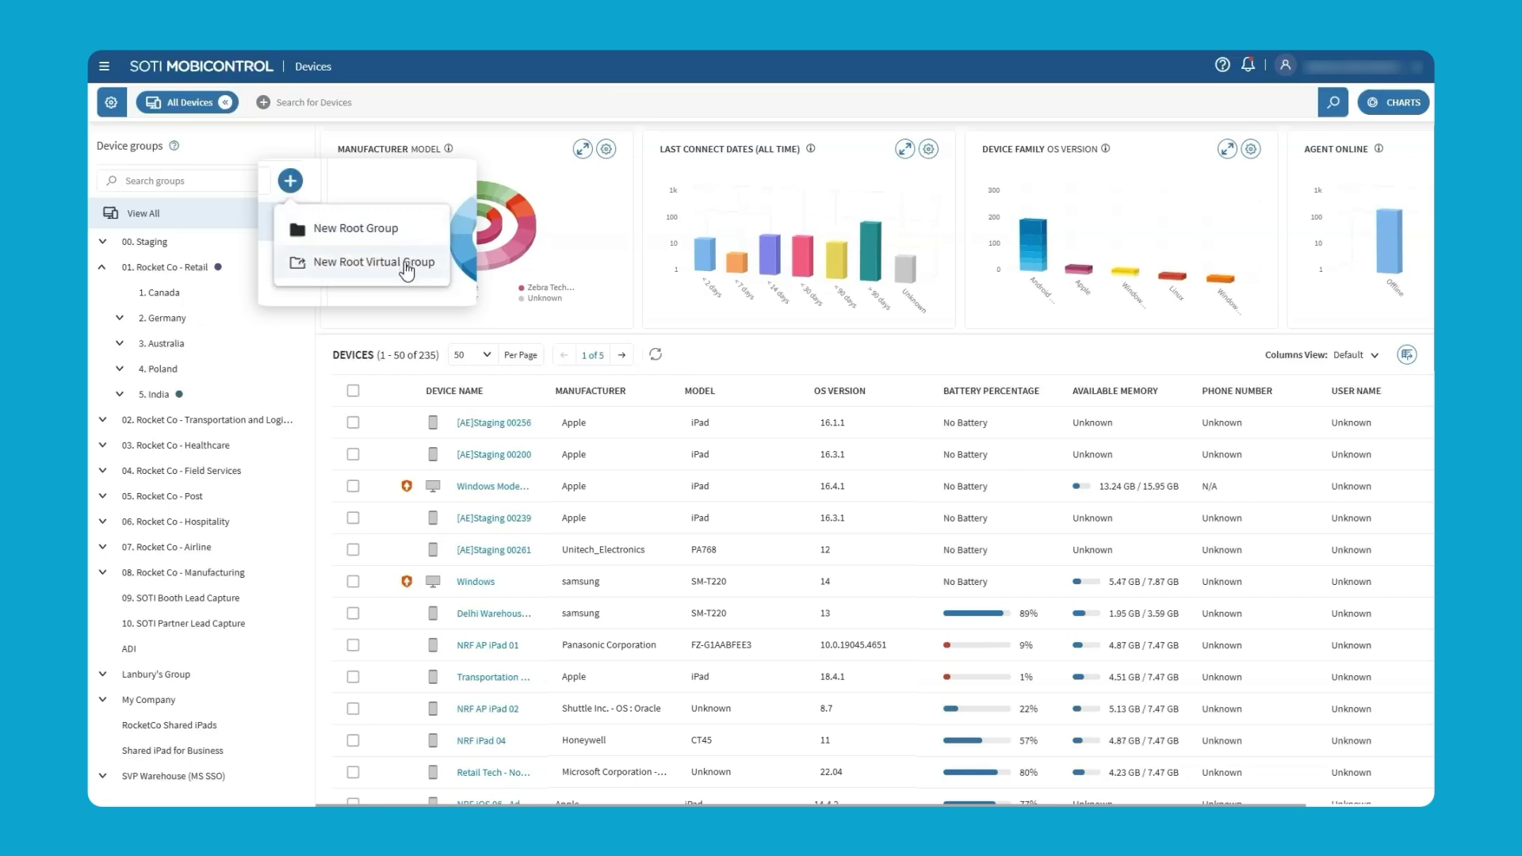
click(346, 221)
key(ctrl+a)
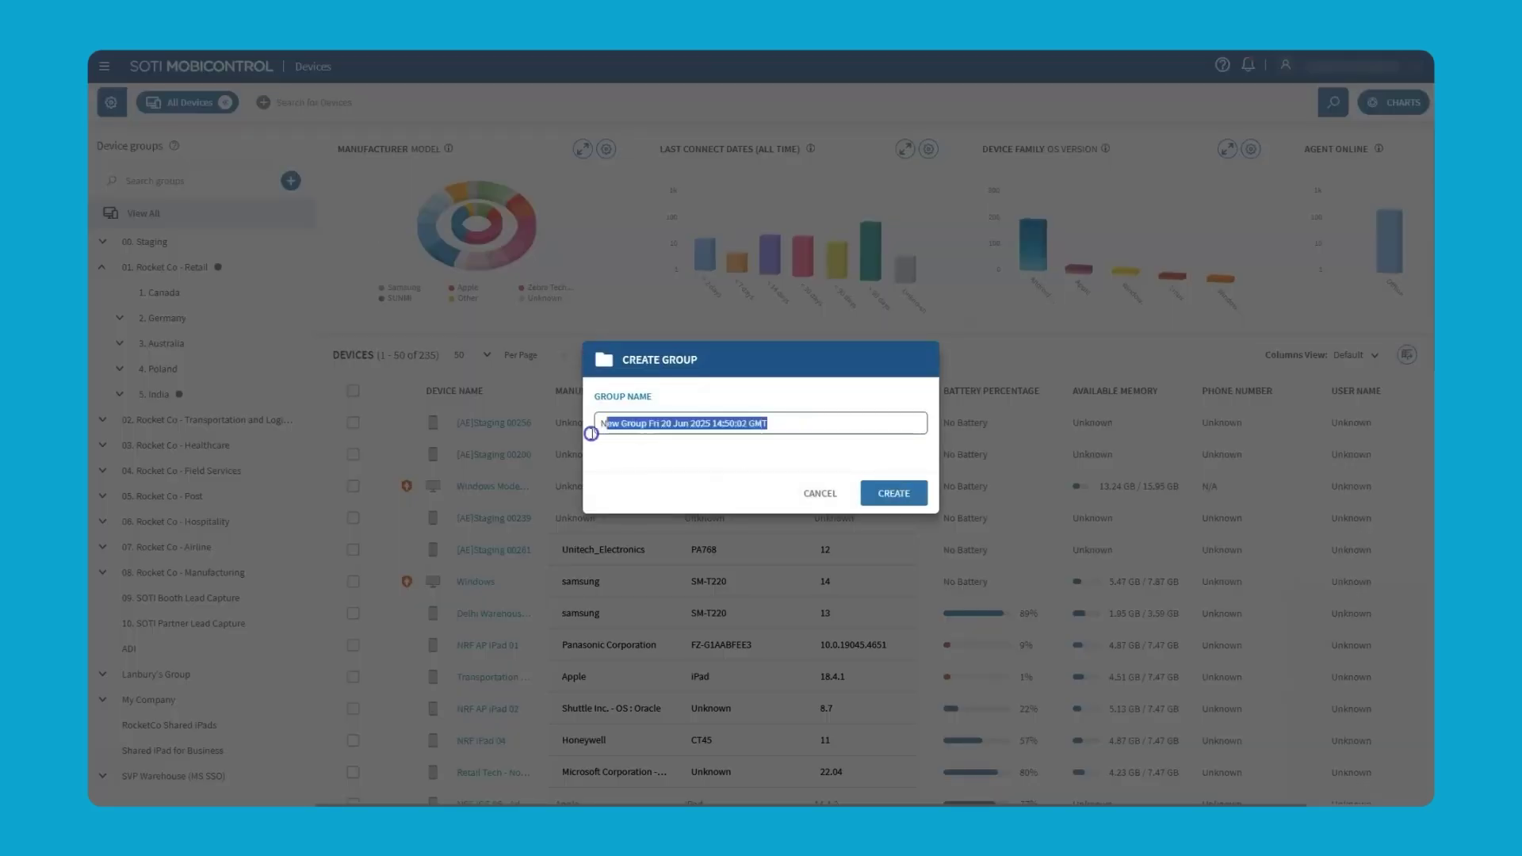
text(11. Rocket Co - Support Functions)
key(Return)
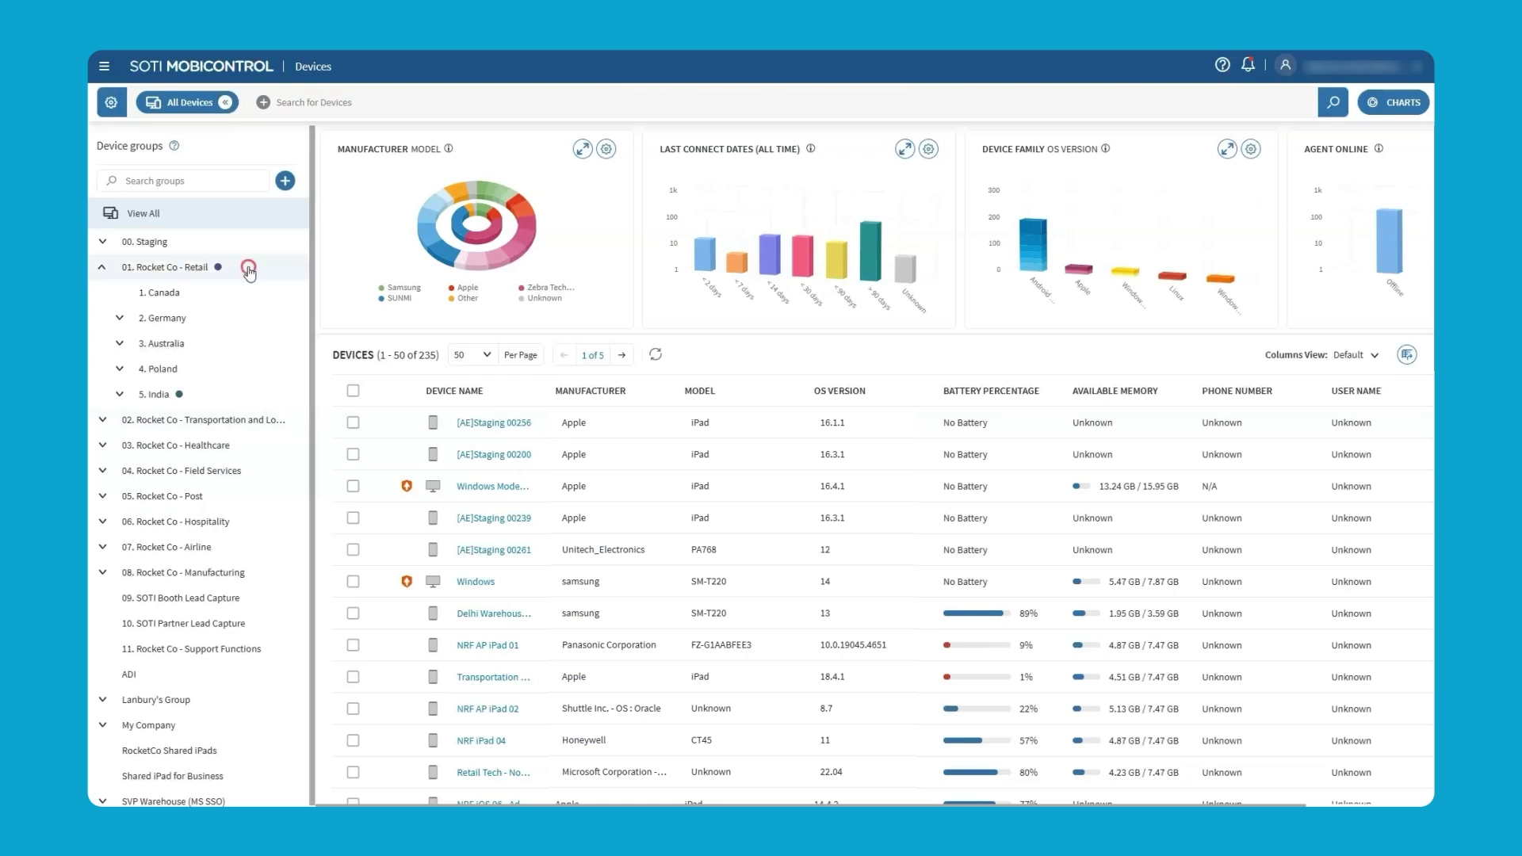
- Add a 'Lost Devices' subgroup under 00. Staging
right_click(244, 267)
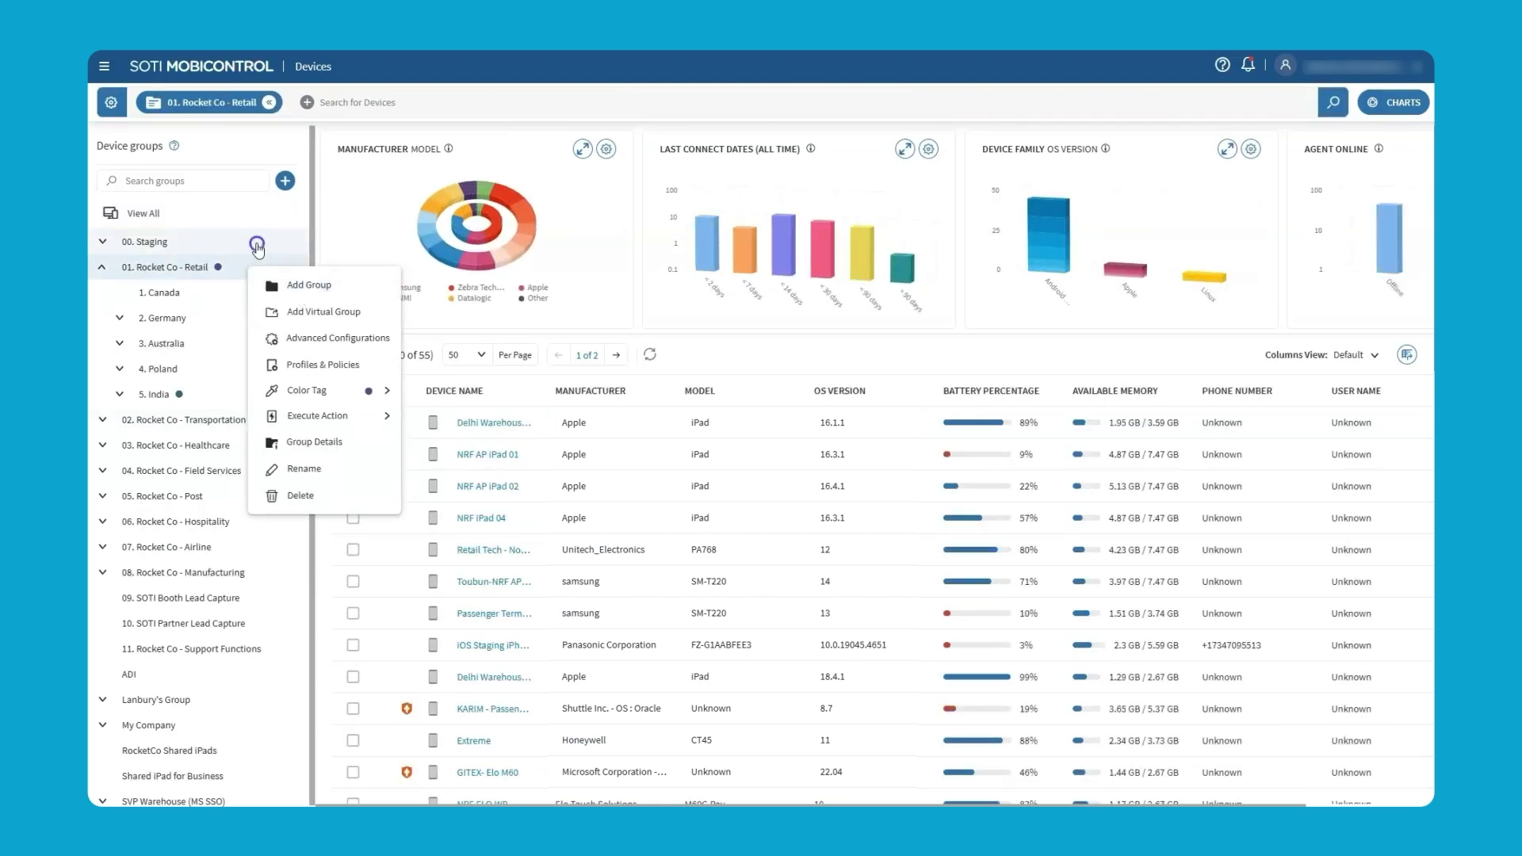
right_click(256, 243)
click(294, 262)
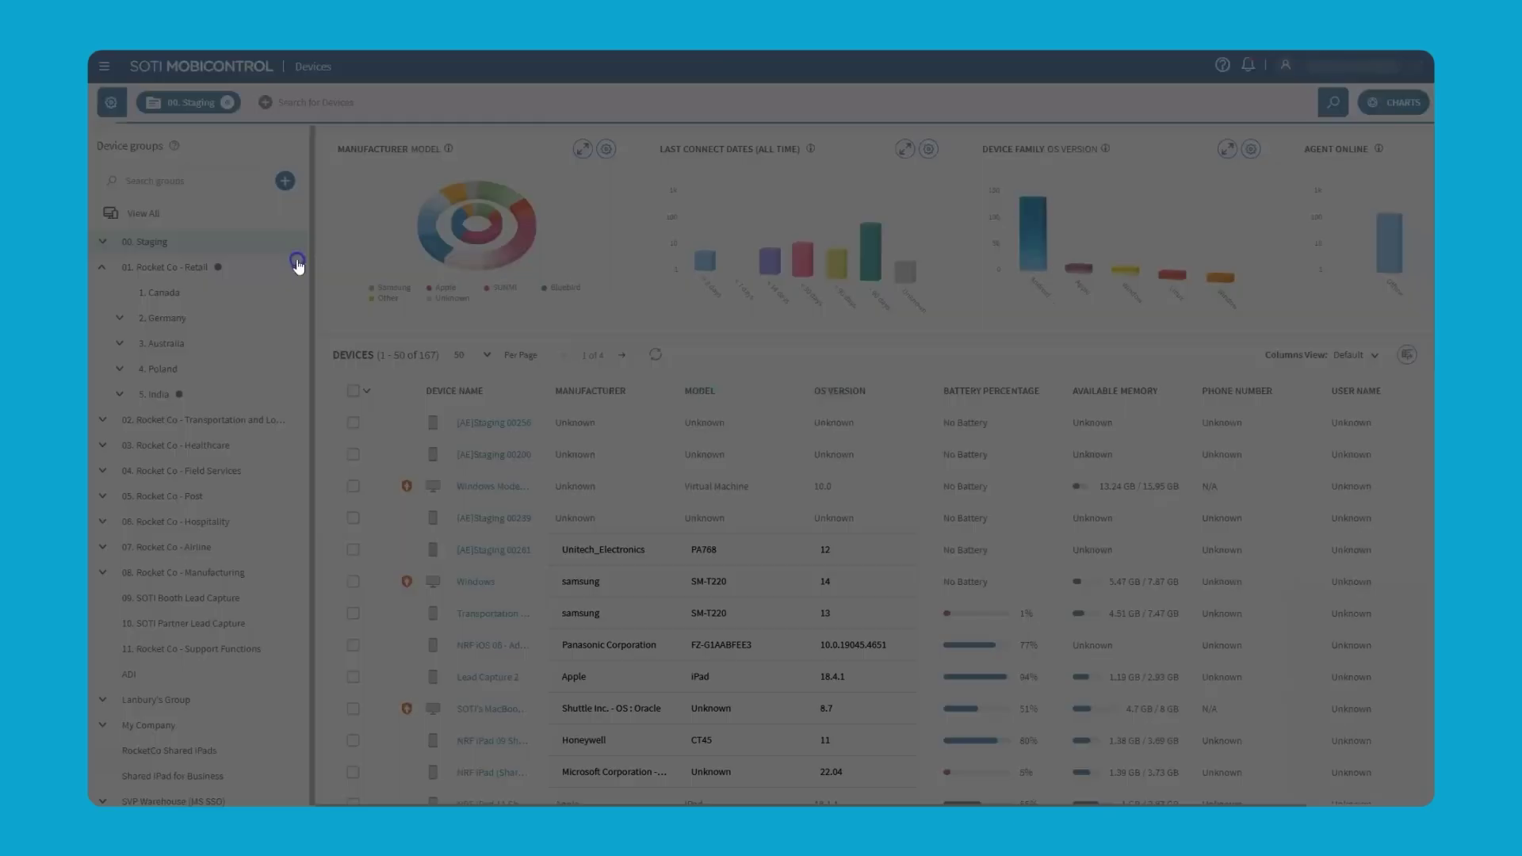
drag(775, 426, 642, 425)
key(ctrl+a)
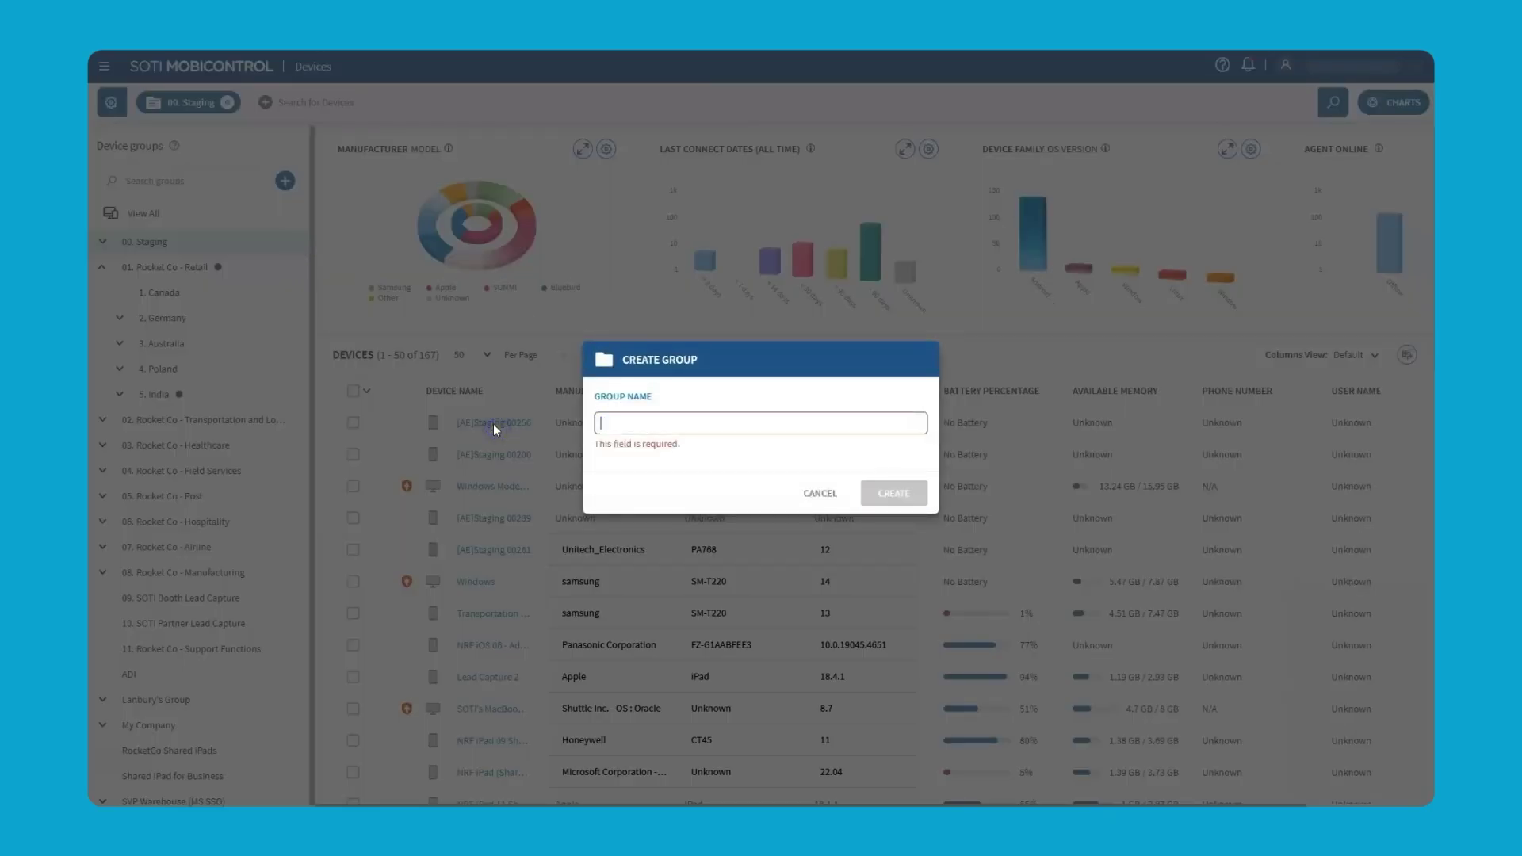
text(lost Devices)
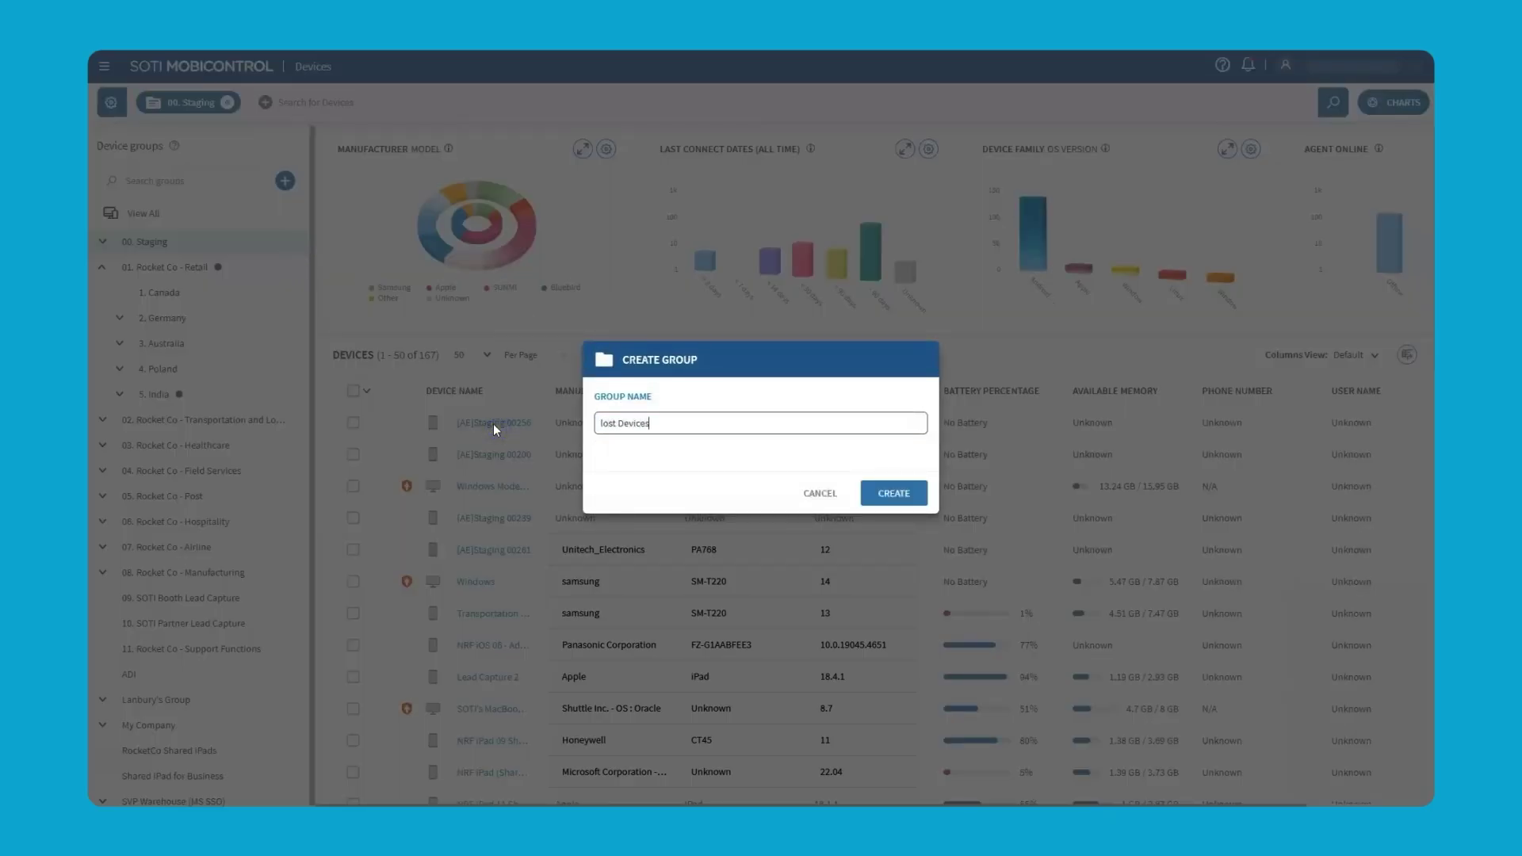
drag(605, 424, 598, 424)
text(L)
click(893, 494)
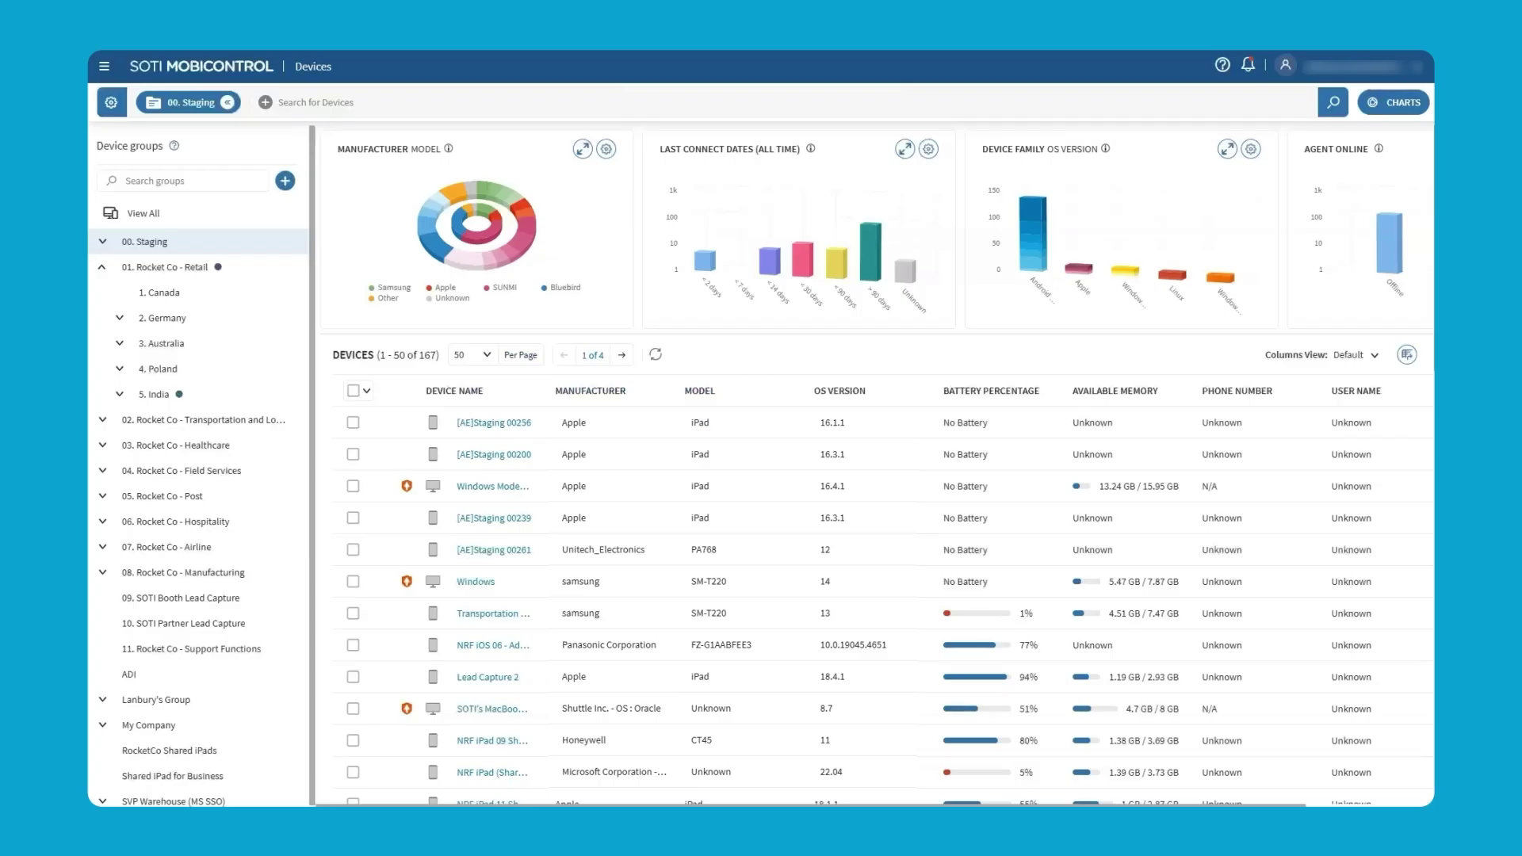
- Expand 00. Staging to show Lost Devices and collapse 01. Rocket Co - Retail
right_click(241, 246)
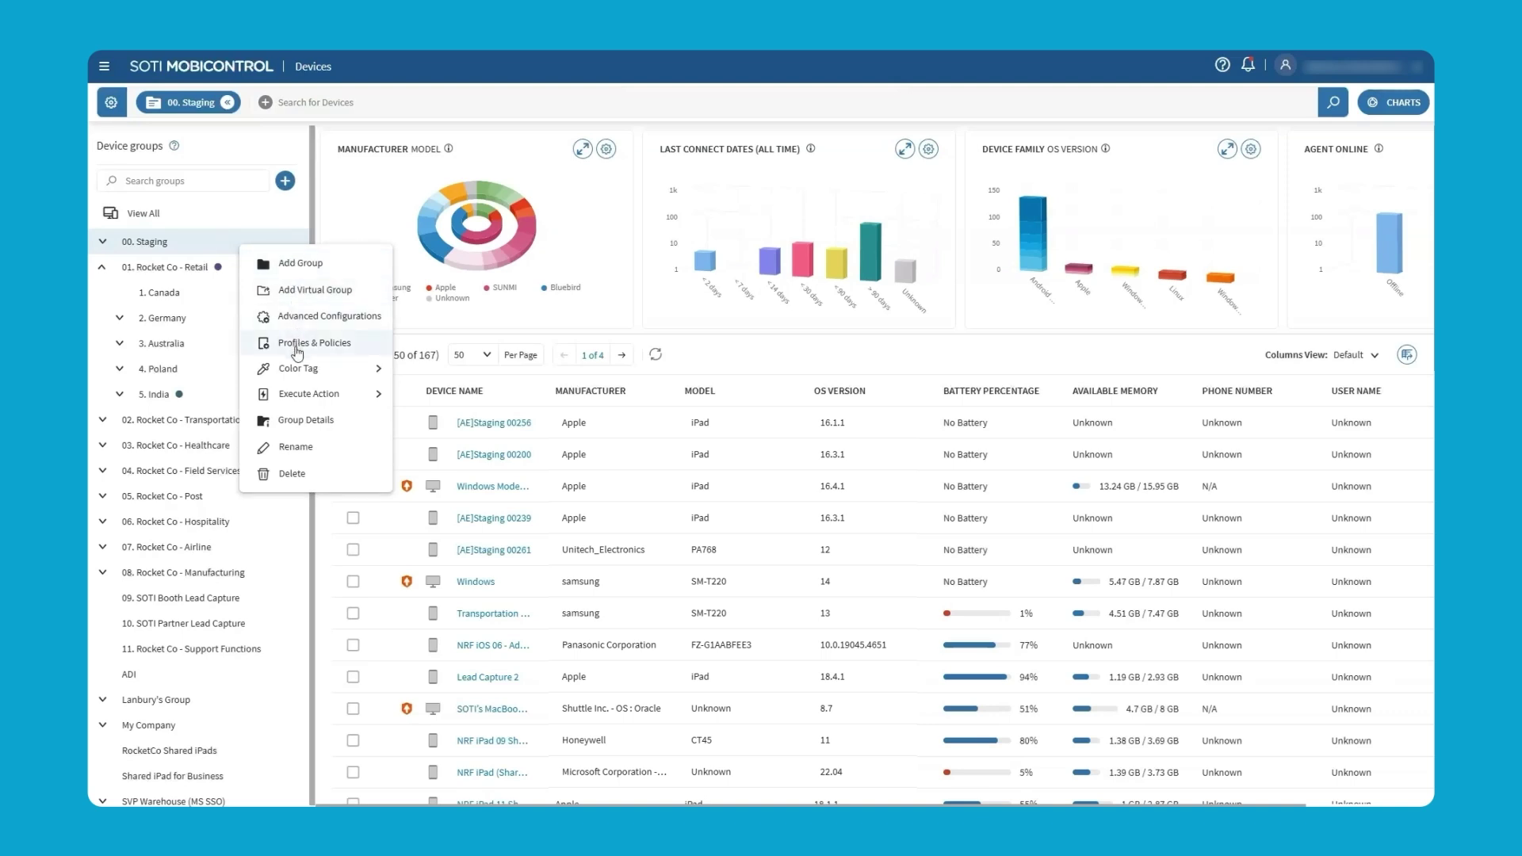
click(102, 242)
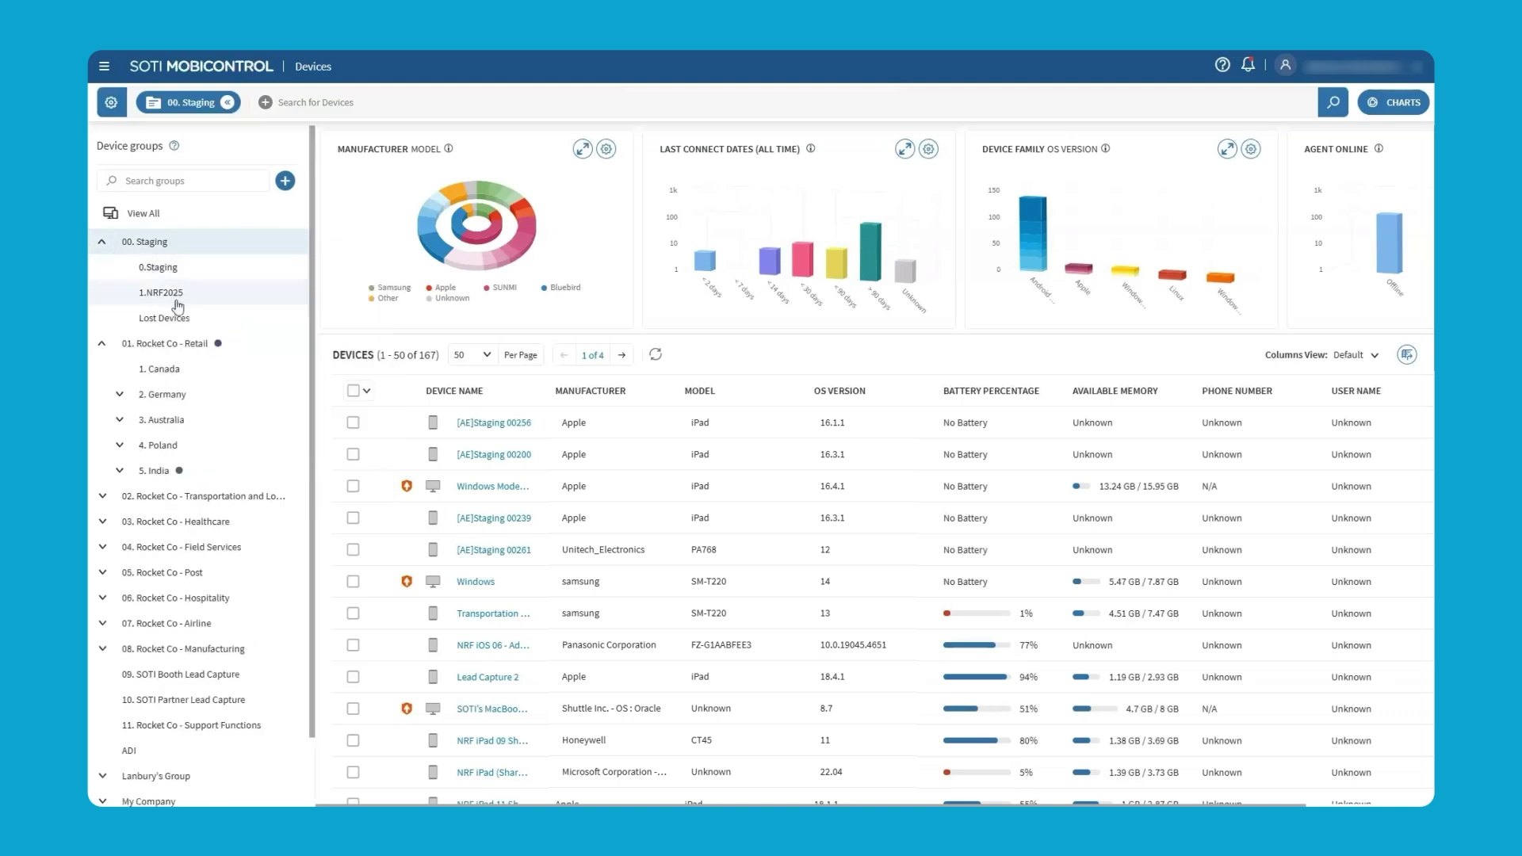
click(258, 344)
click(259, 343)
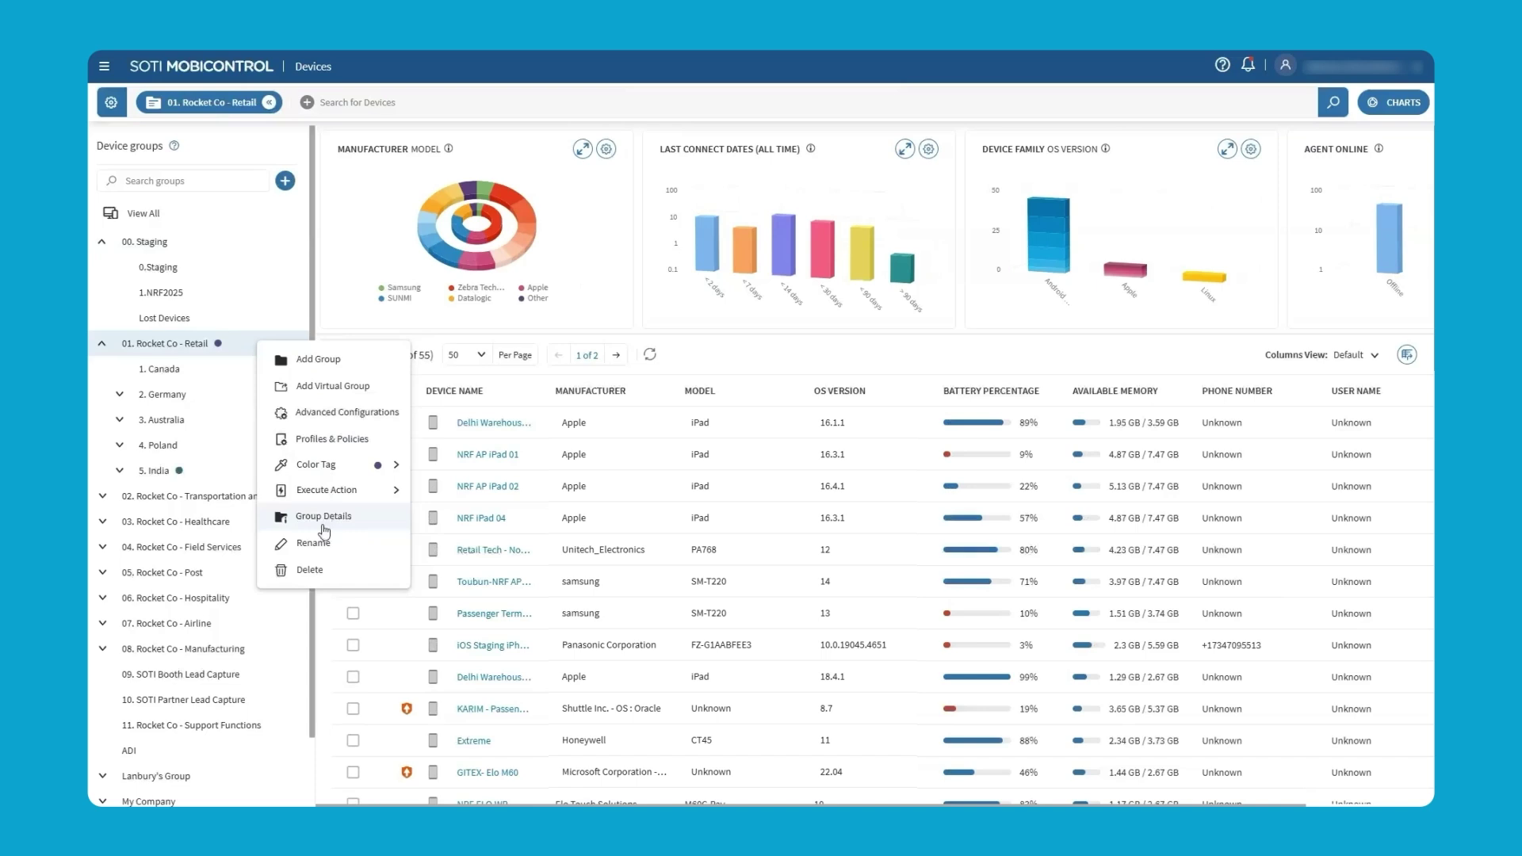
click(104, 347)
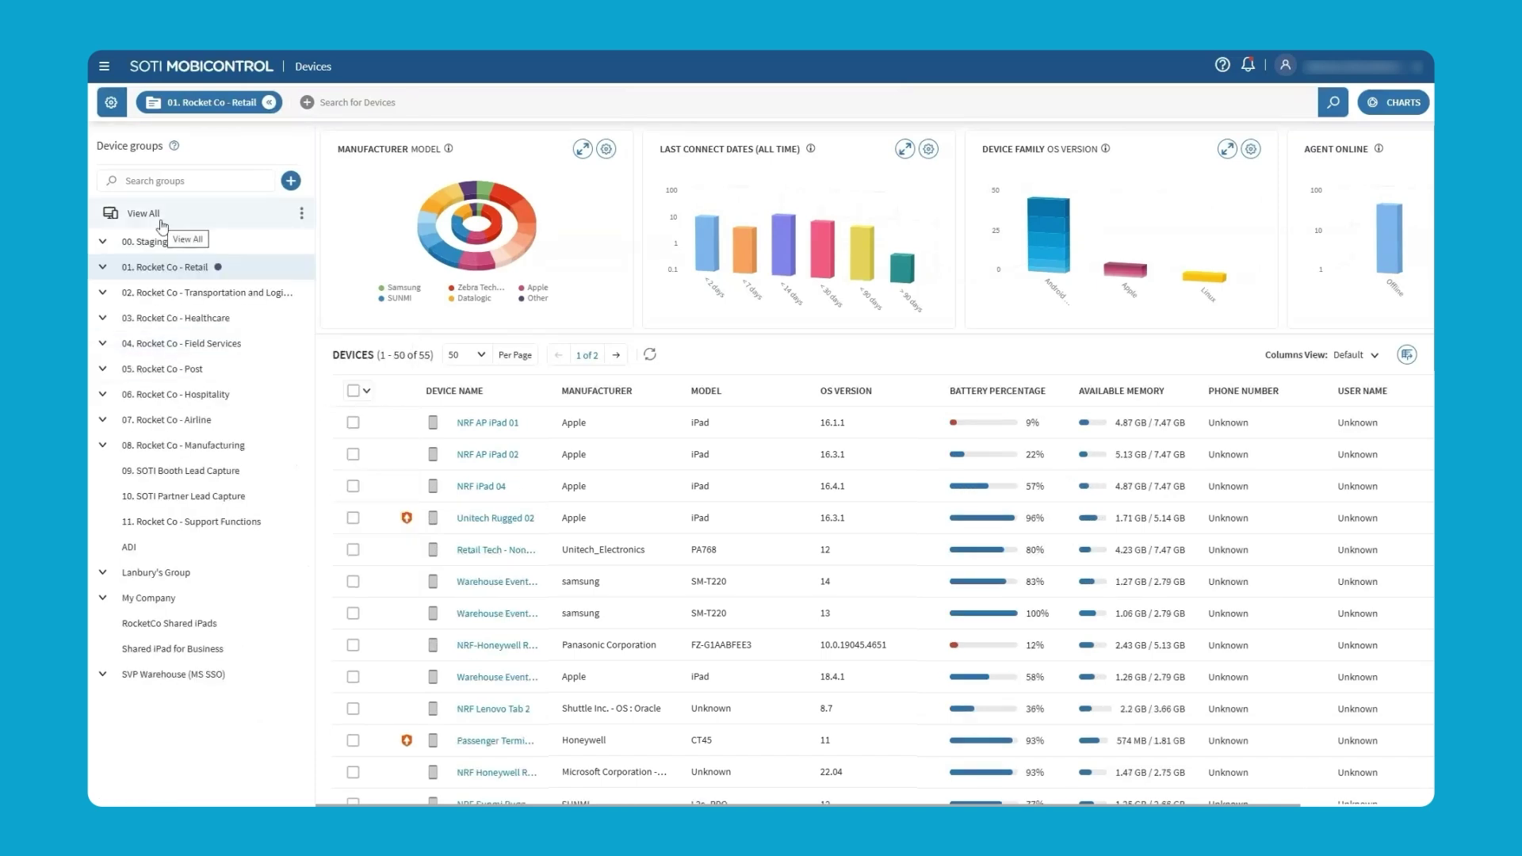
click(178, 103)
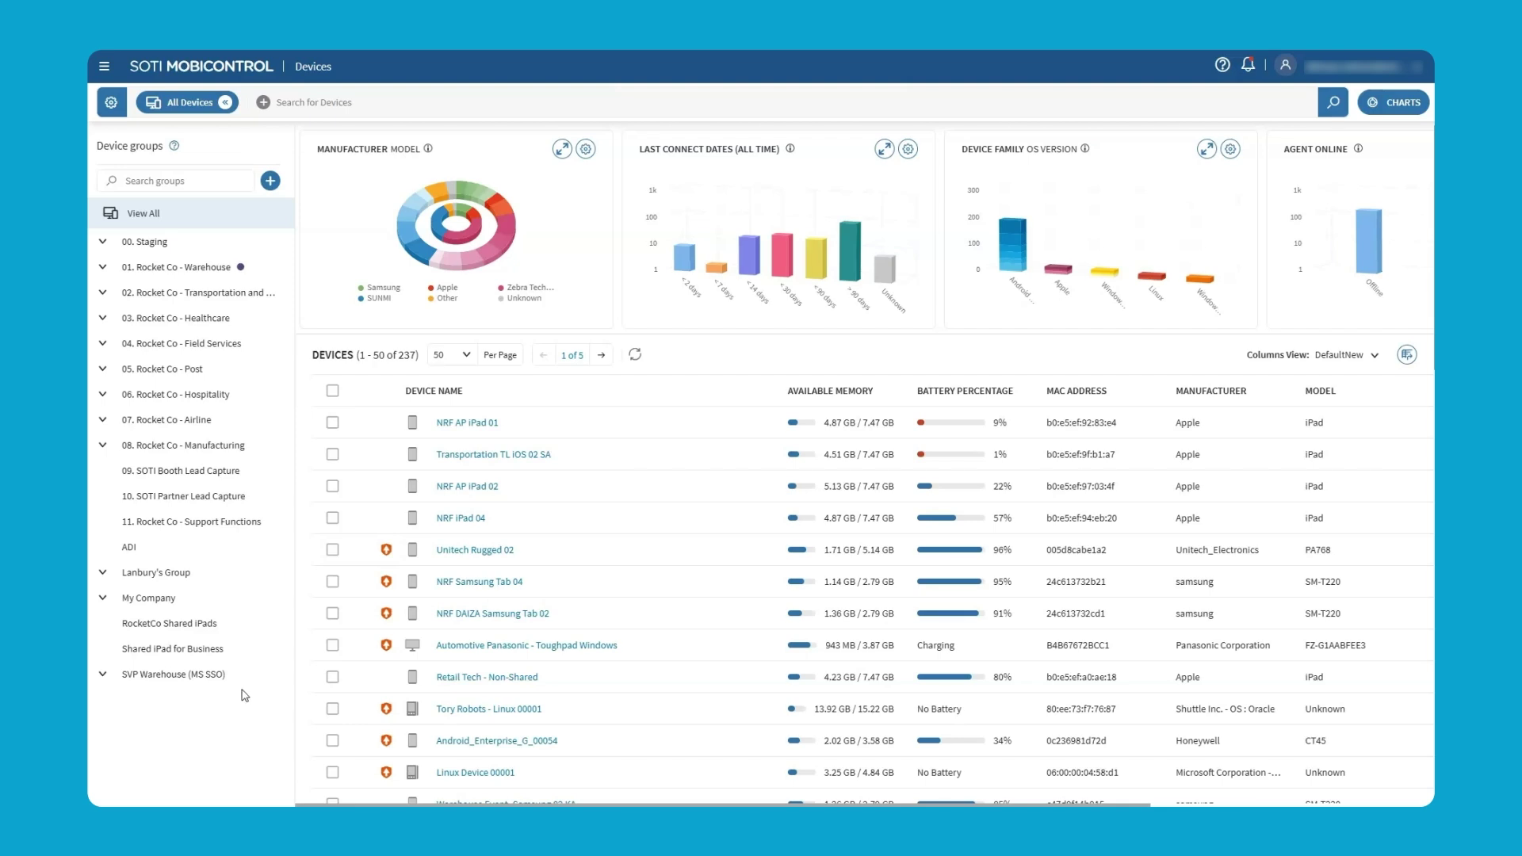
click(313, 103)
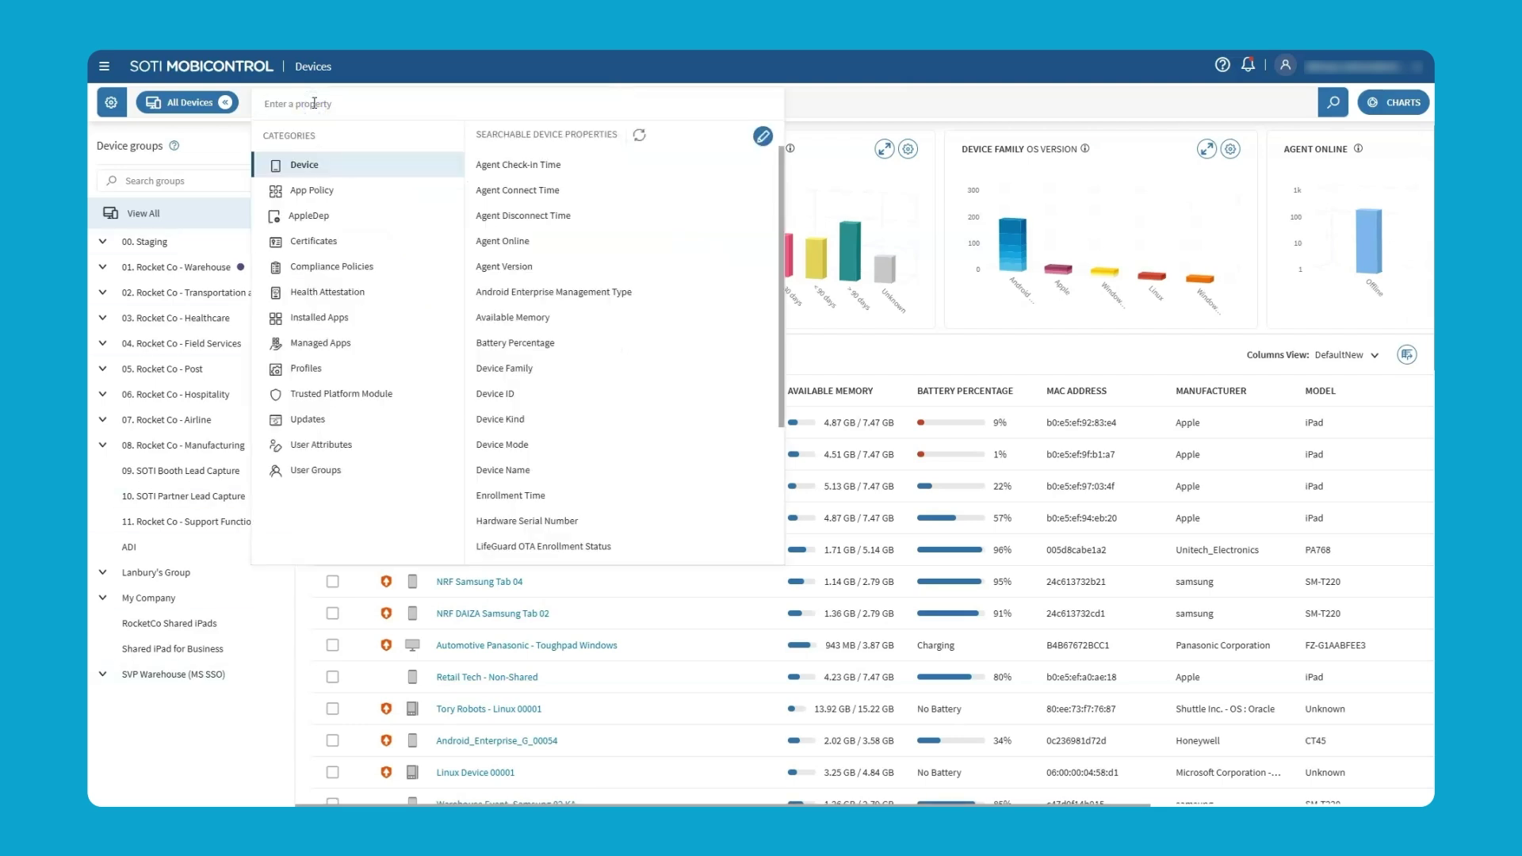
- Filter devices on Agent Online = TRUE AND OS Version ≥ 10
click(541, 246)
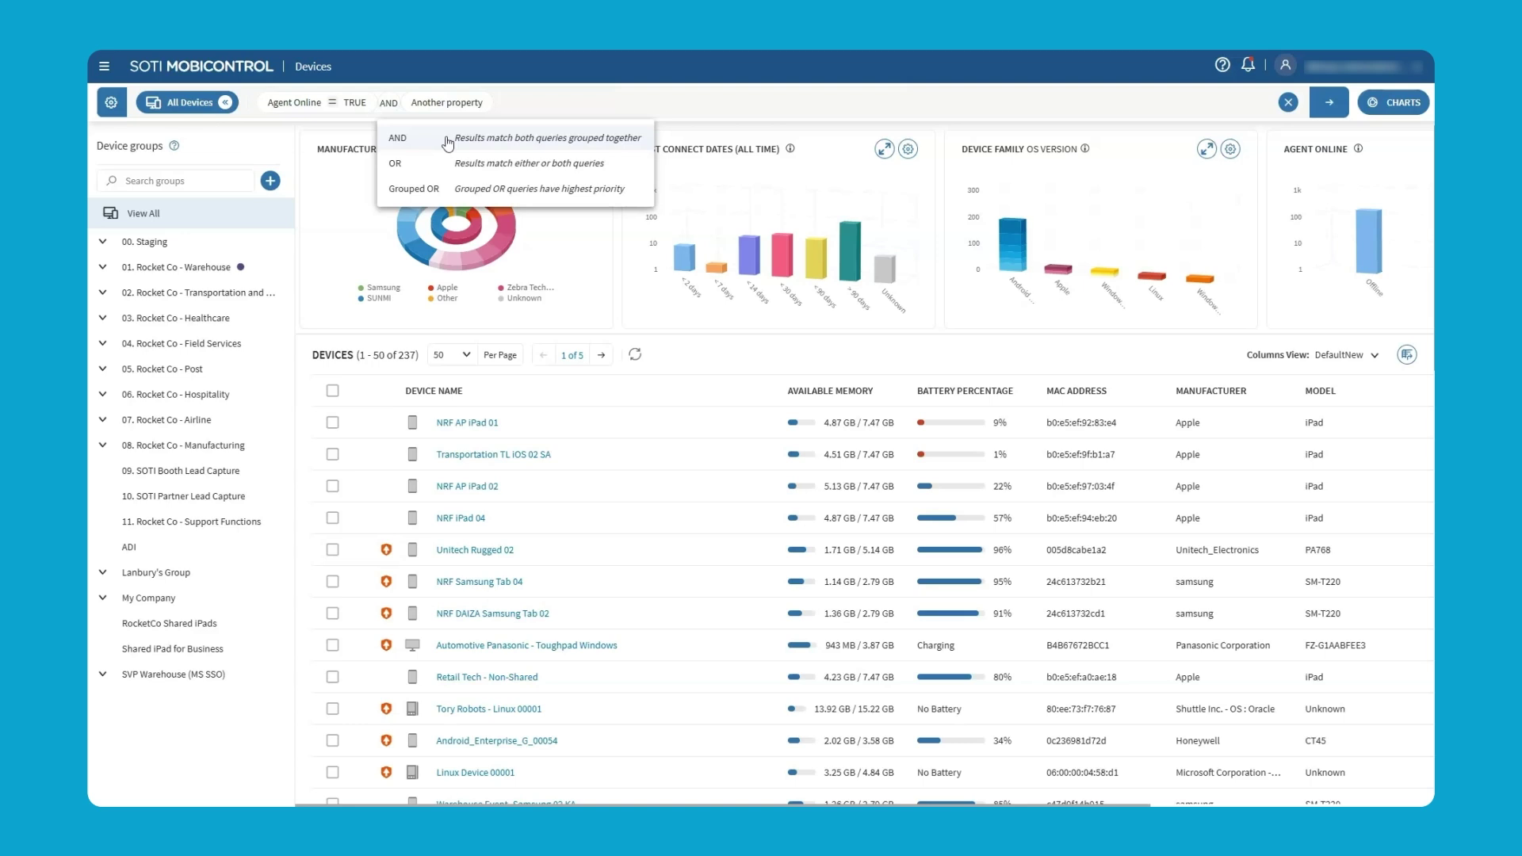
click(448, 142)
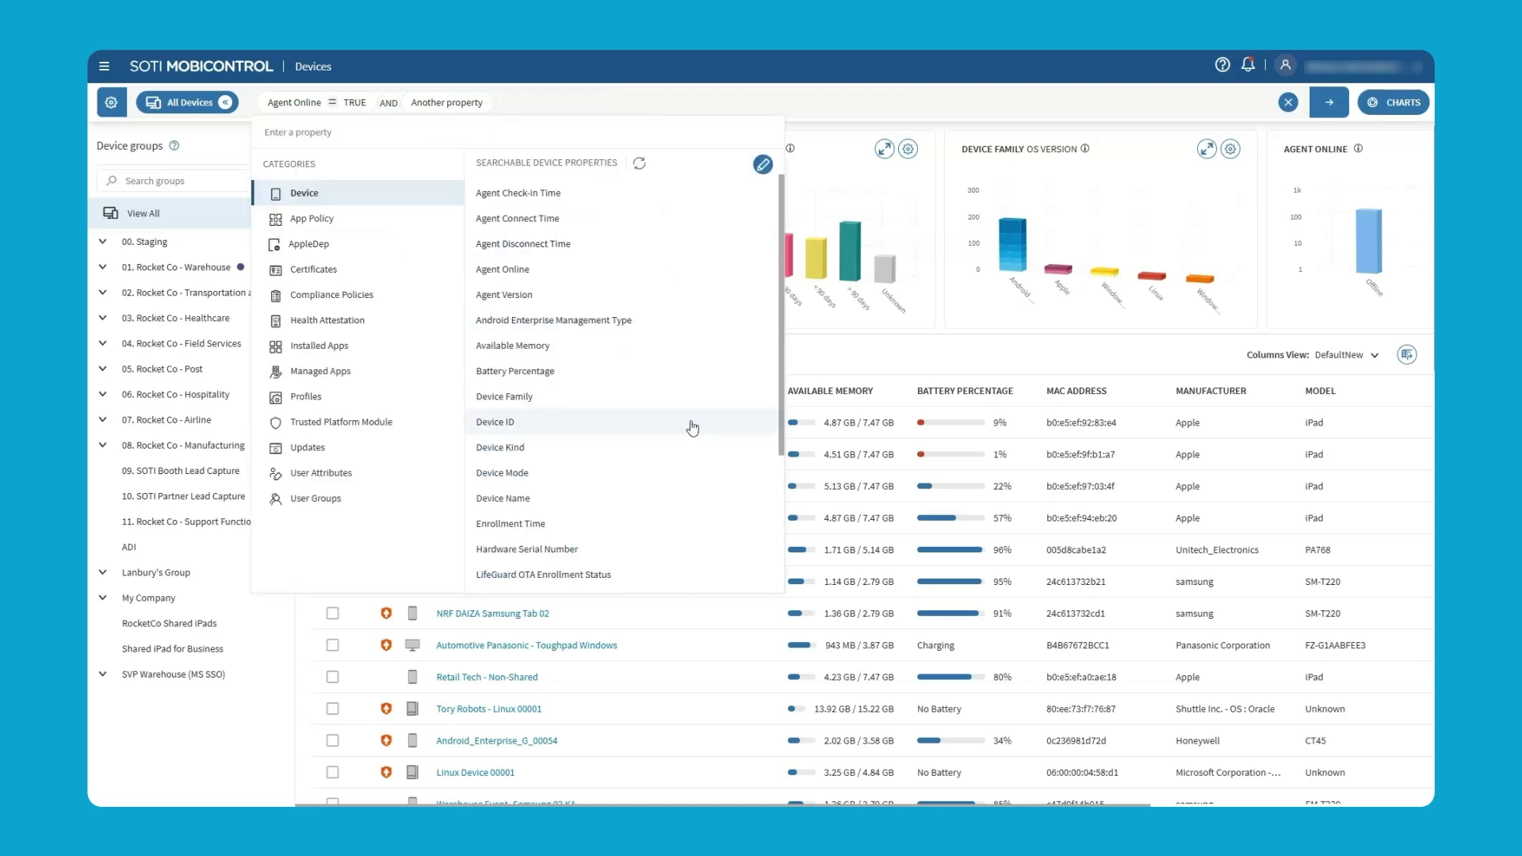
scroll(684, 428, down, 3)
scroll(683, 453, down, 2)
click(630, 527)
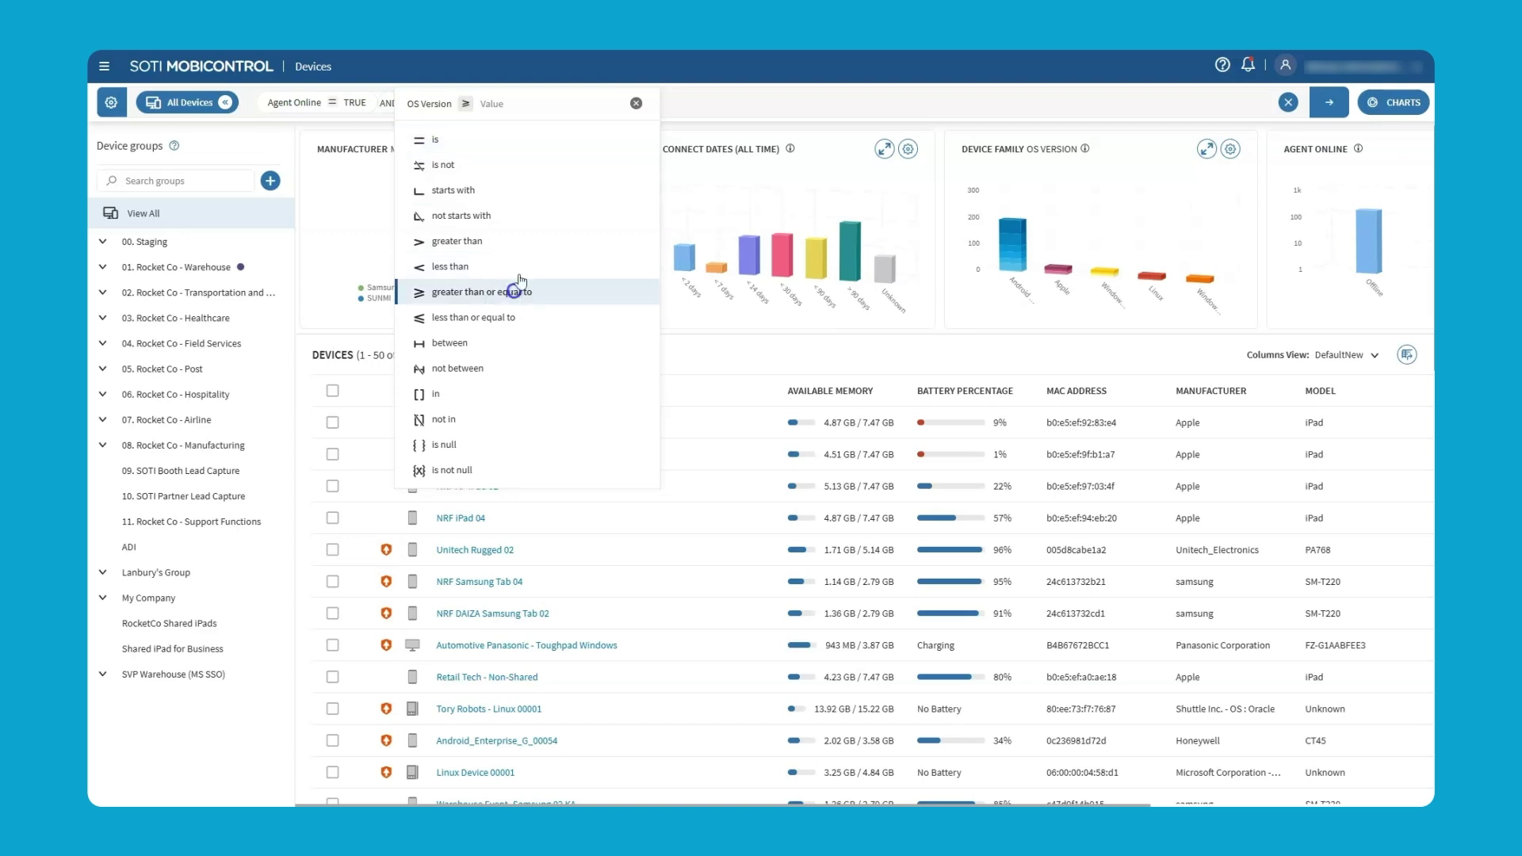
click(481, 291)
text(10)
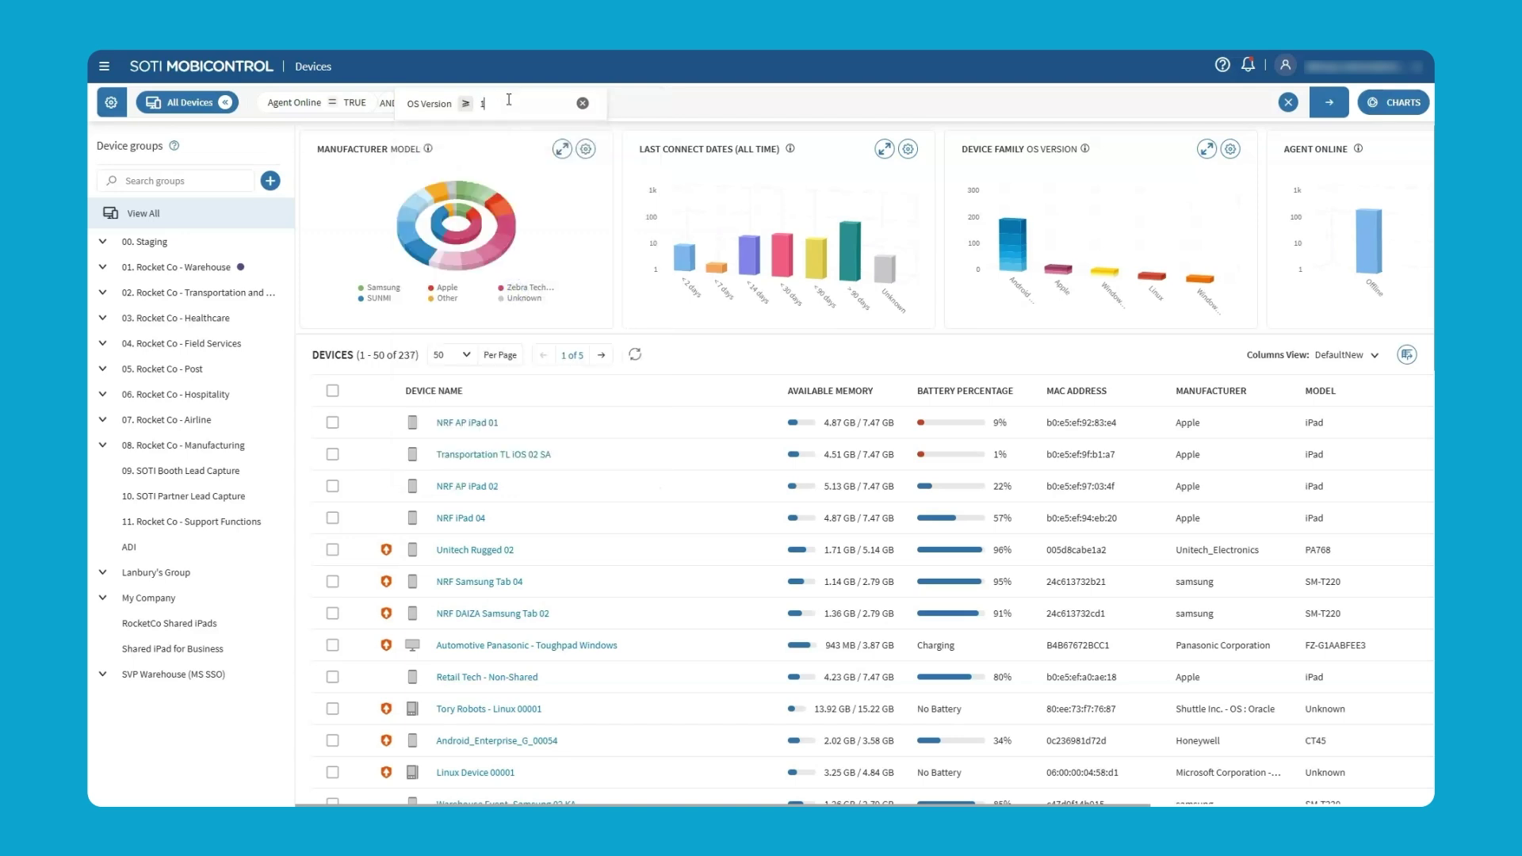
key(Return)
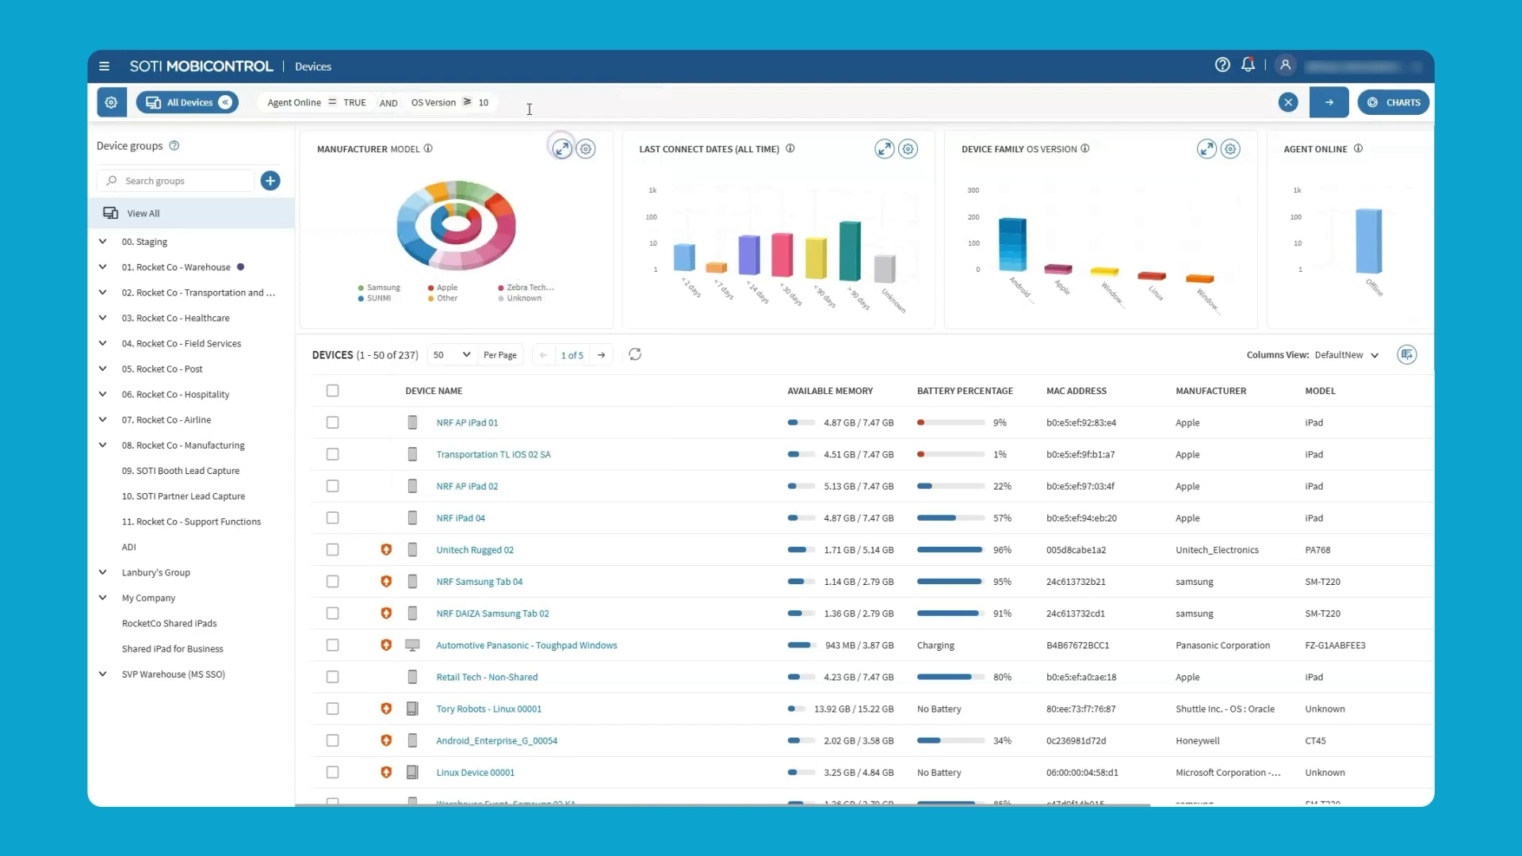
- Add Manufacturer = lenovo as a third AND condition and run the search
click(523, 102)
click(550, 138)
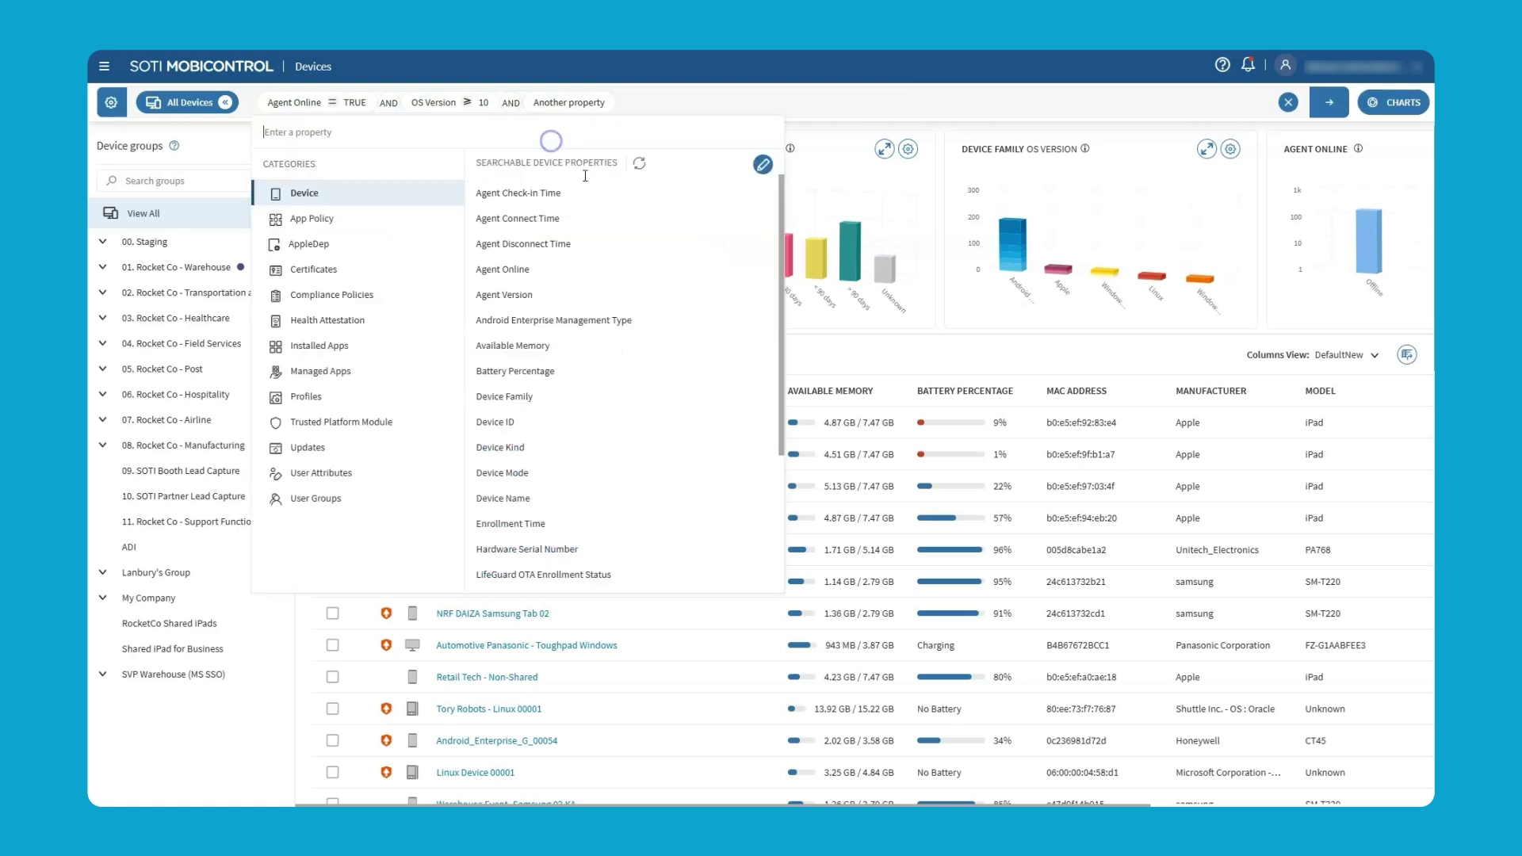
text(man)
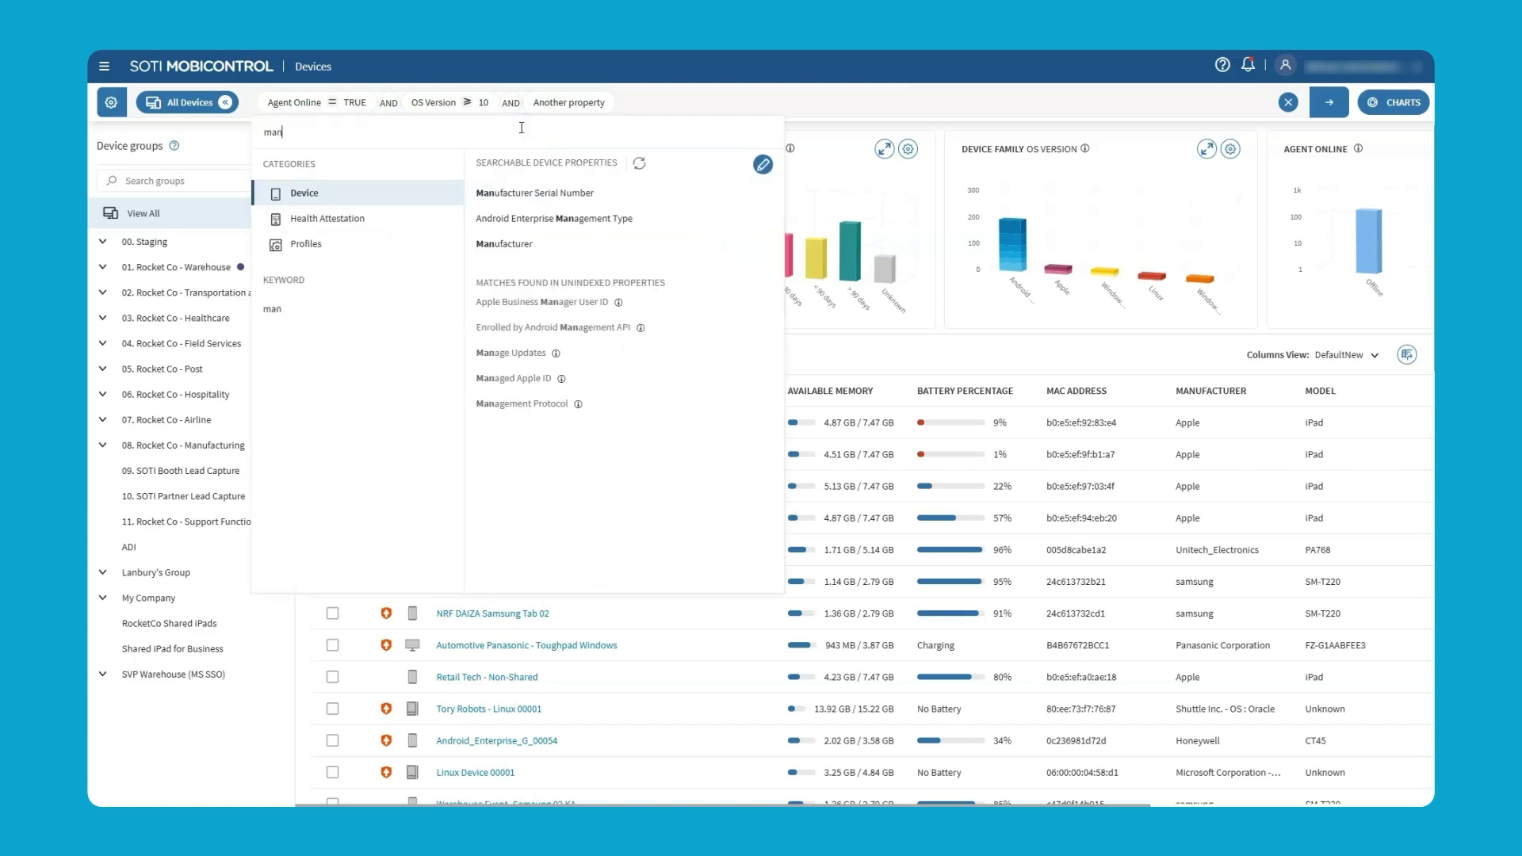
click(505, 244)
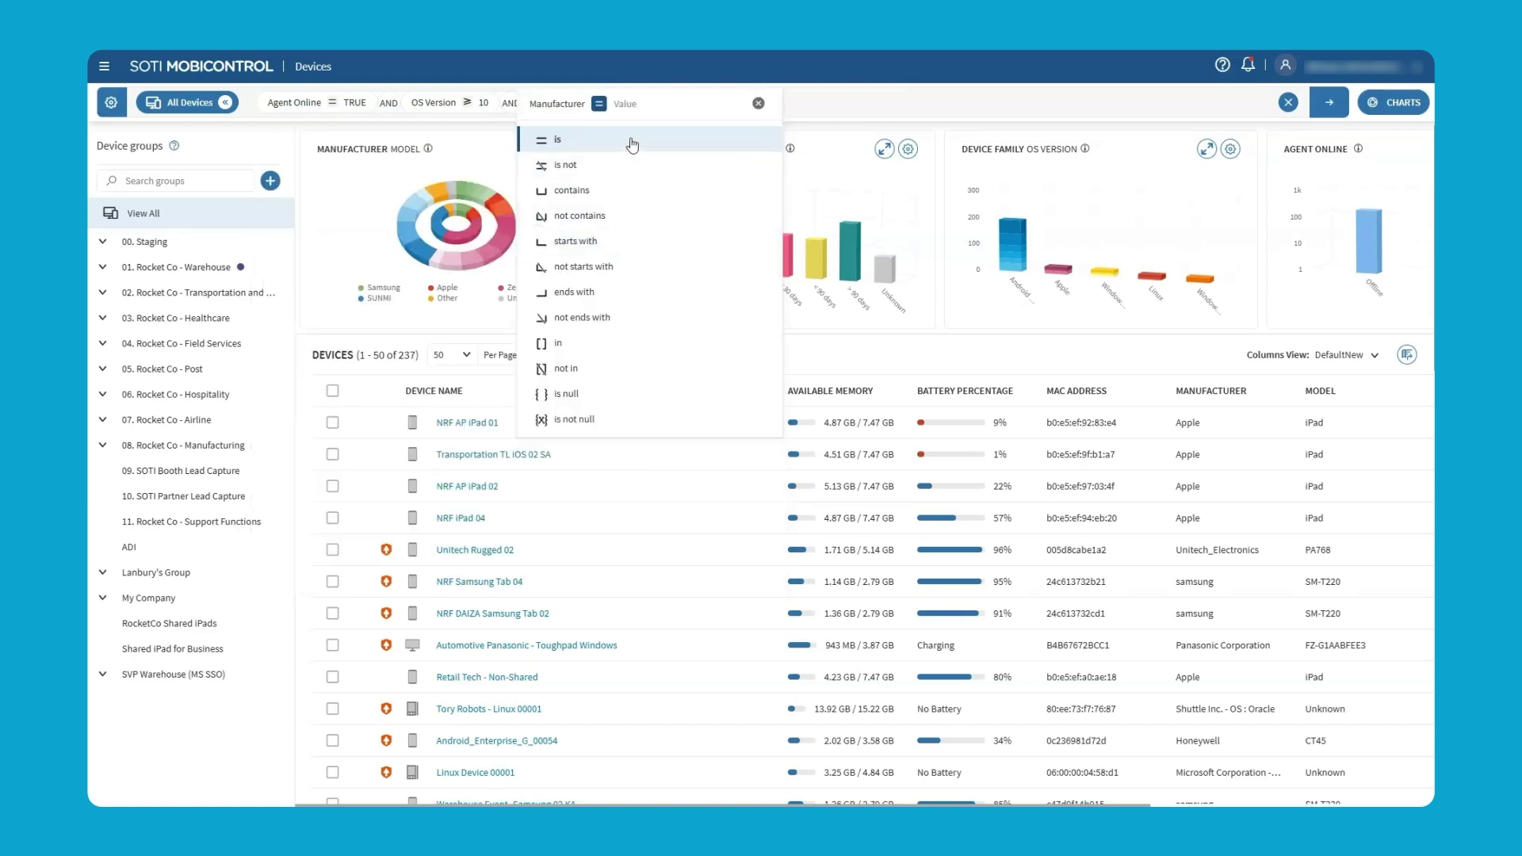
click(631, 141)
text(lenovo)
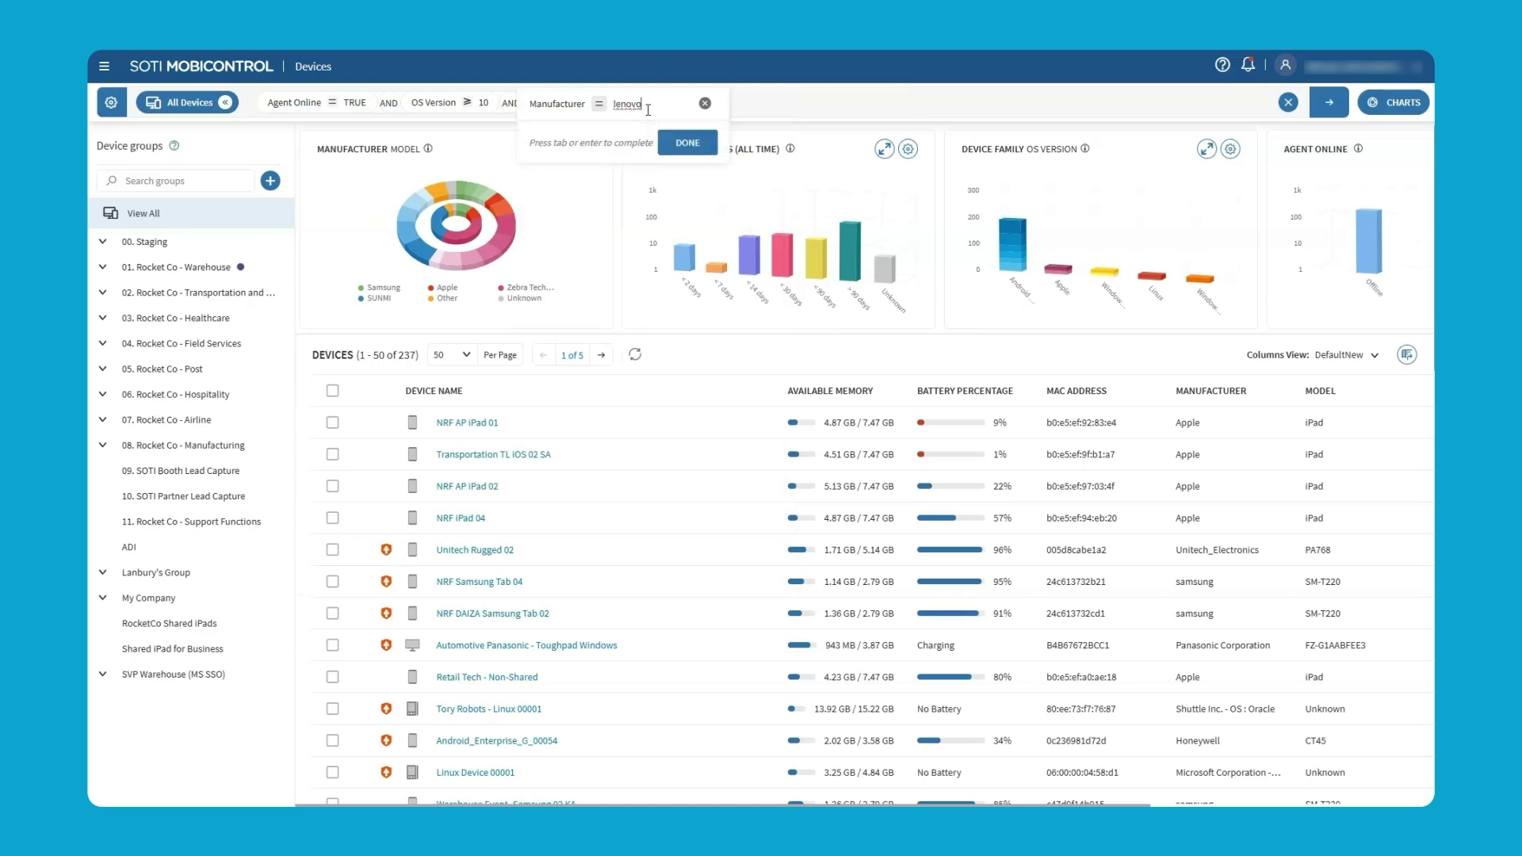
click(685, 146)
click(1329, 103)
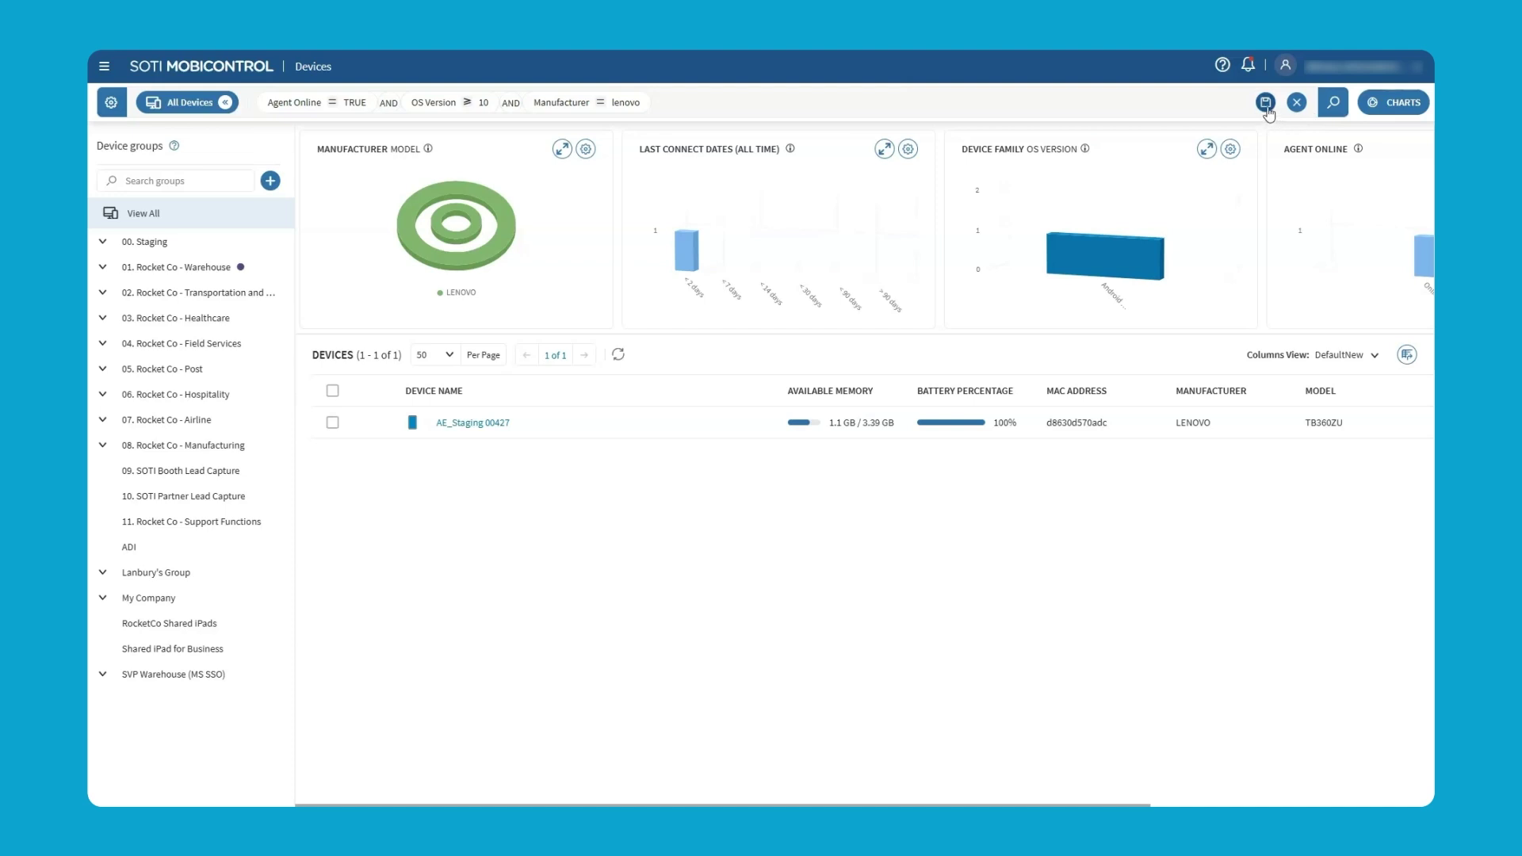
click(1266, 104)
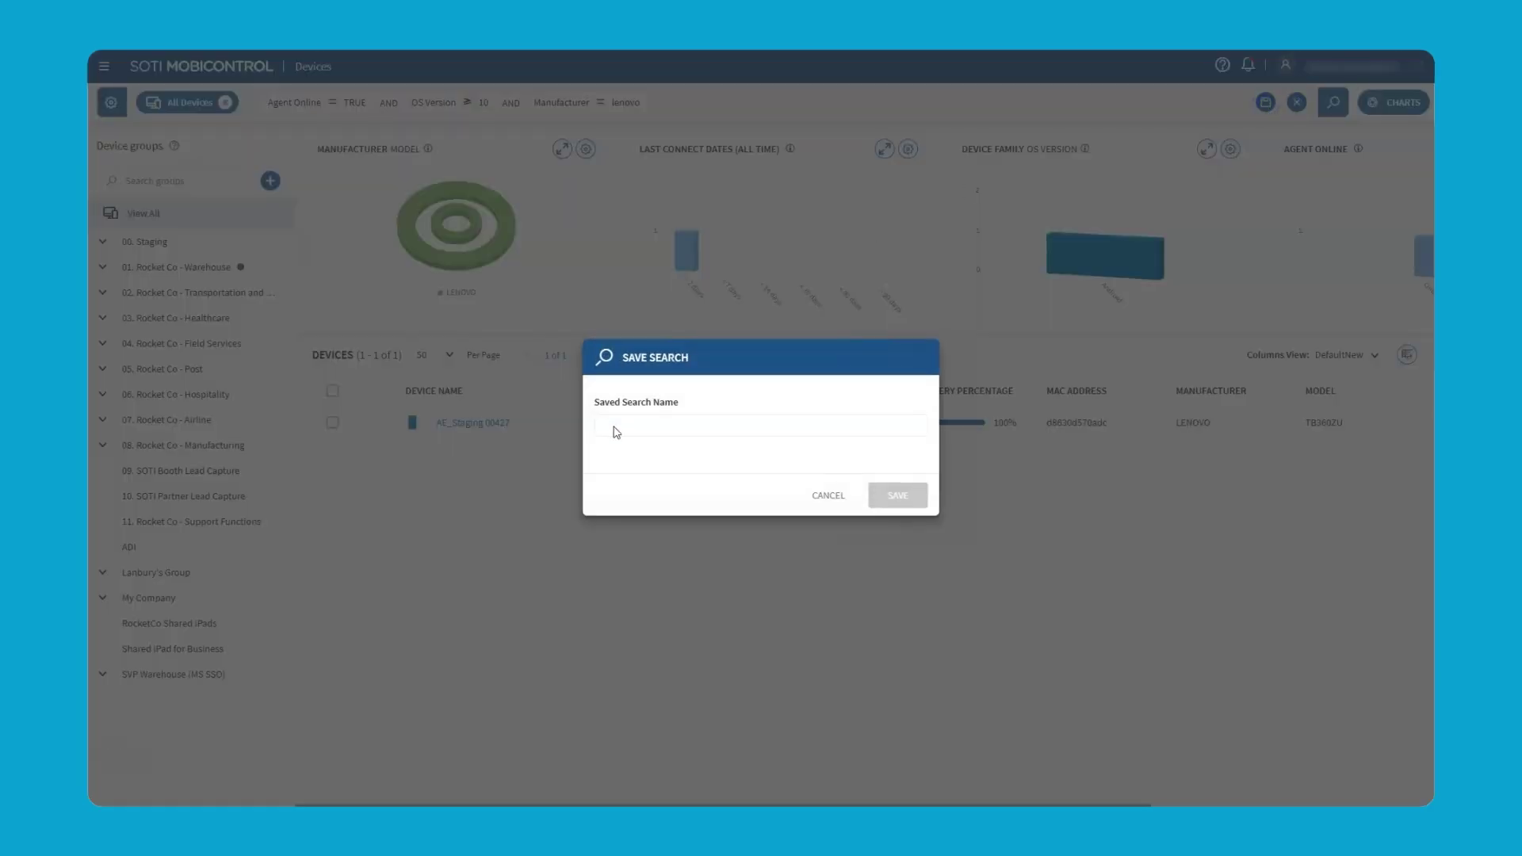
- Save the search under the name 'Lenovo Devices OS >=10'
click(619, 427)
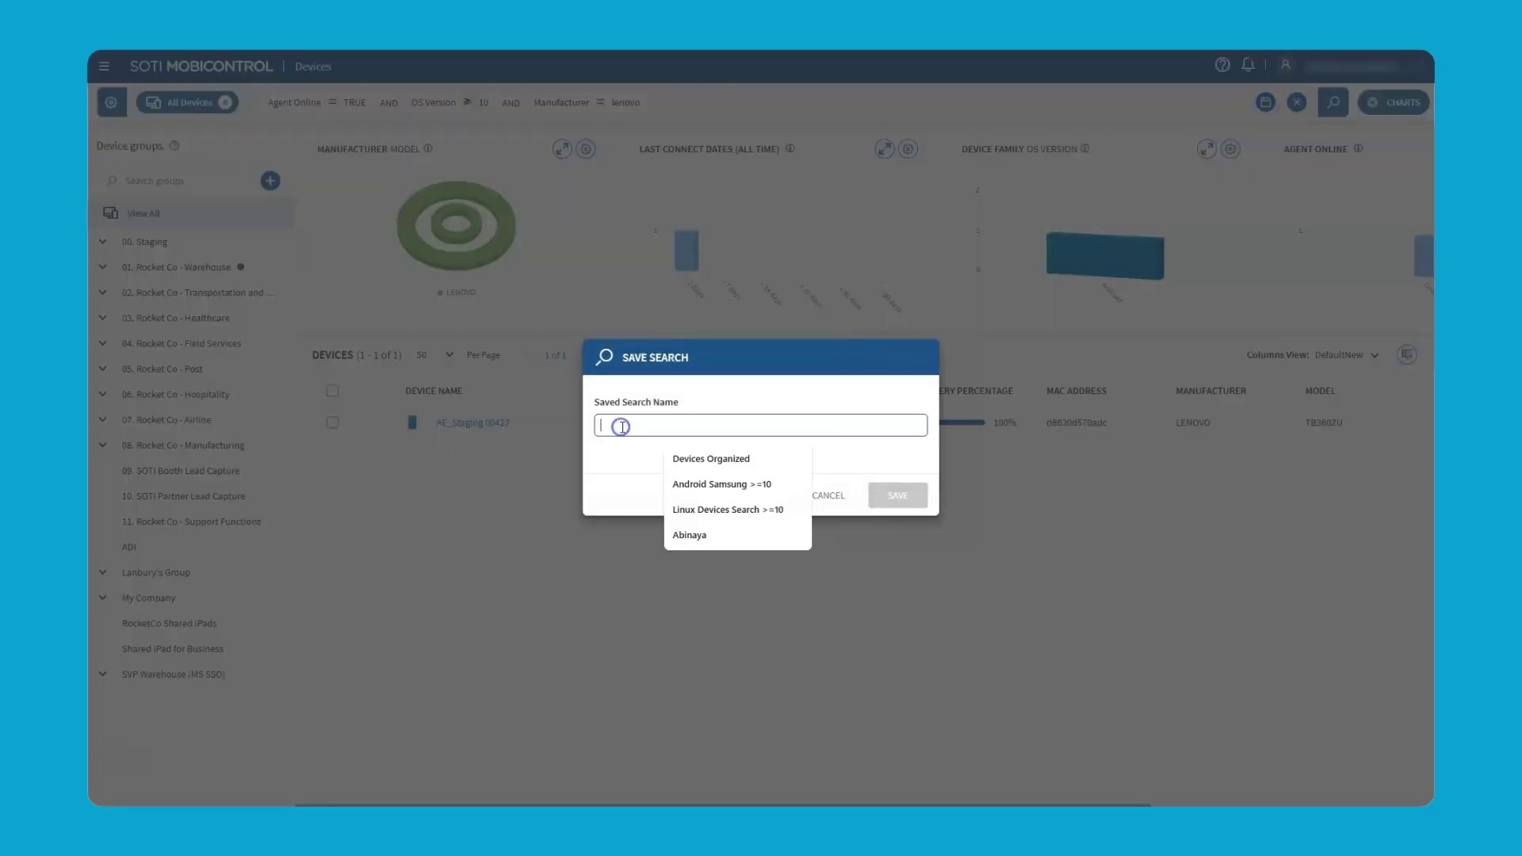
text(enovo)
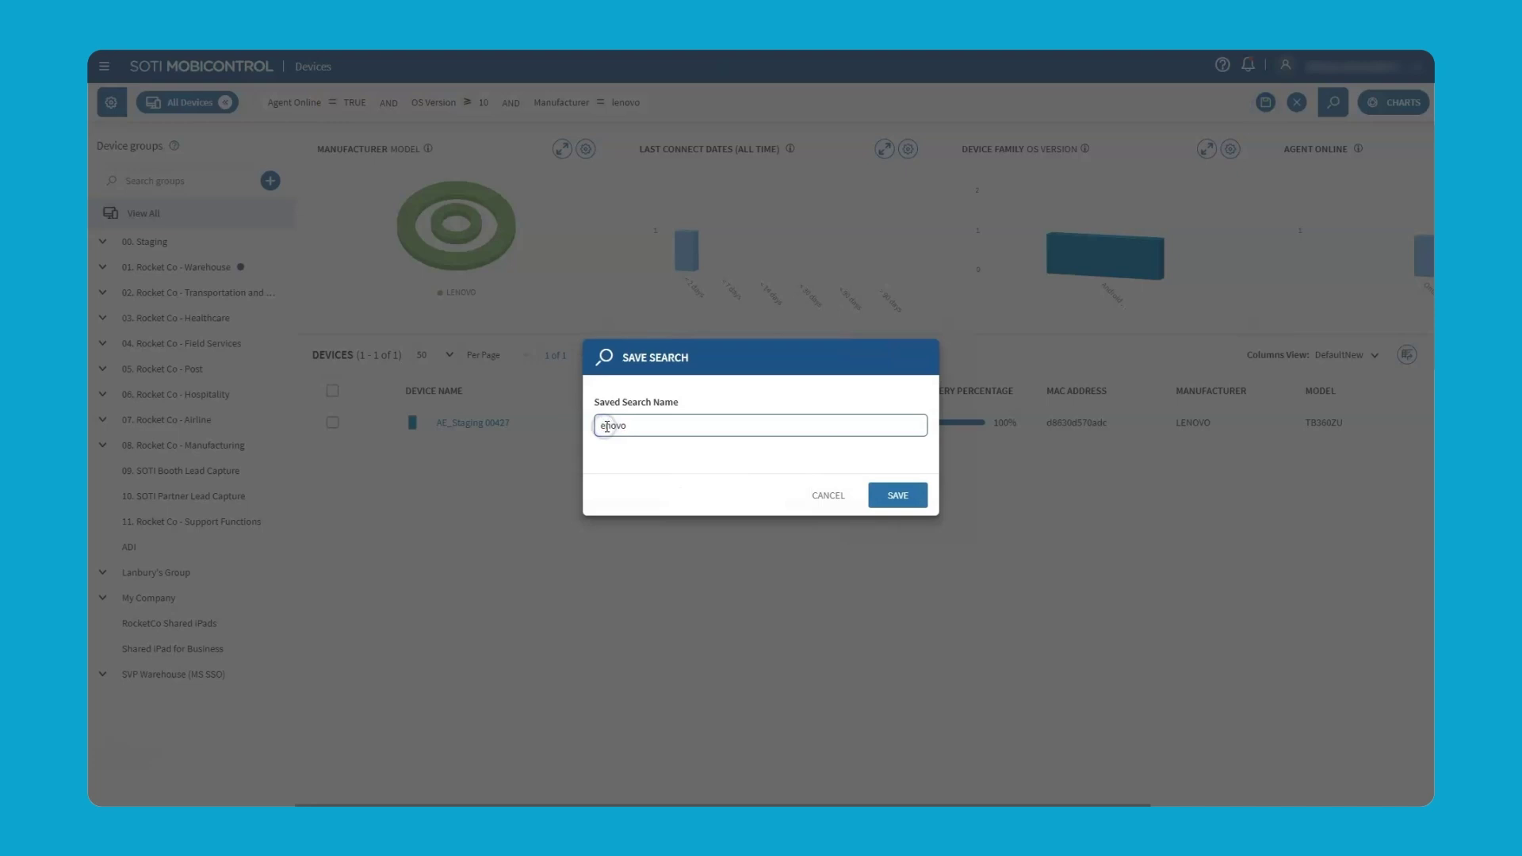
click(600, 427)
text(L)
text( OS >=10)
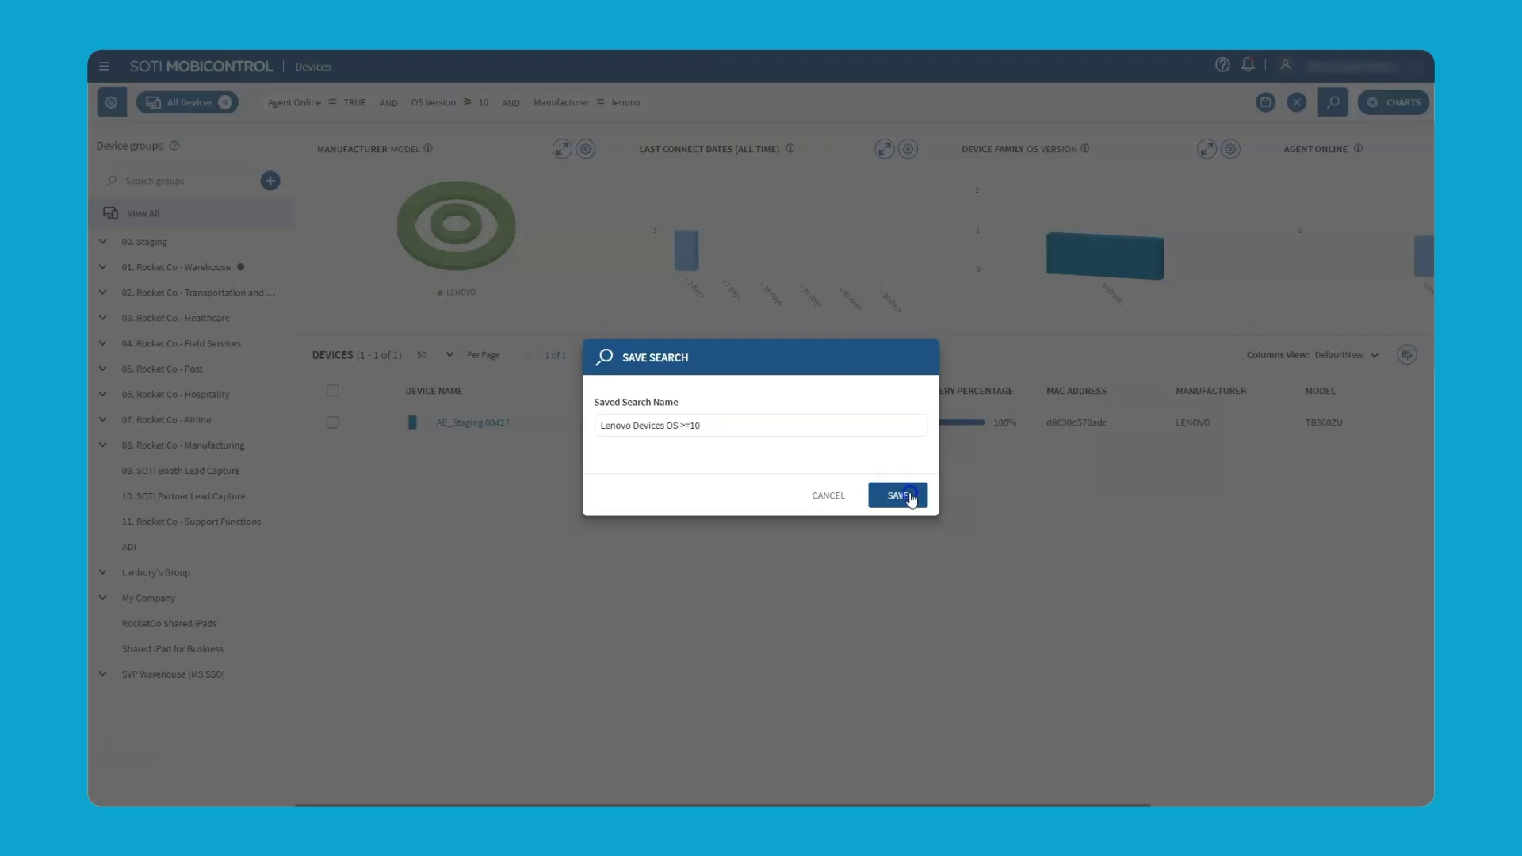
click(898, 494)
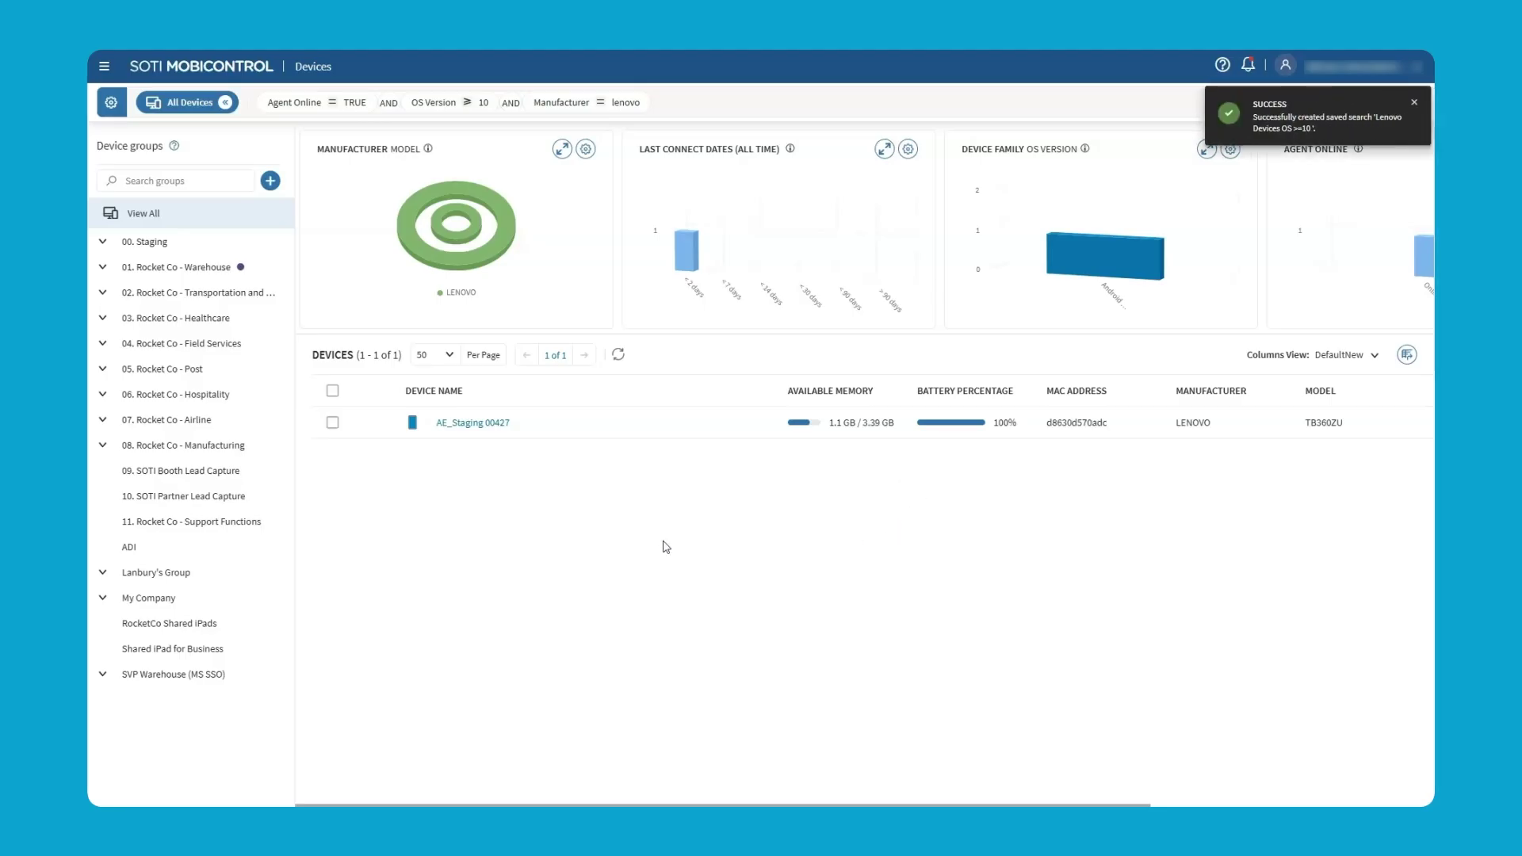
click(111, 103)
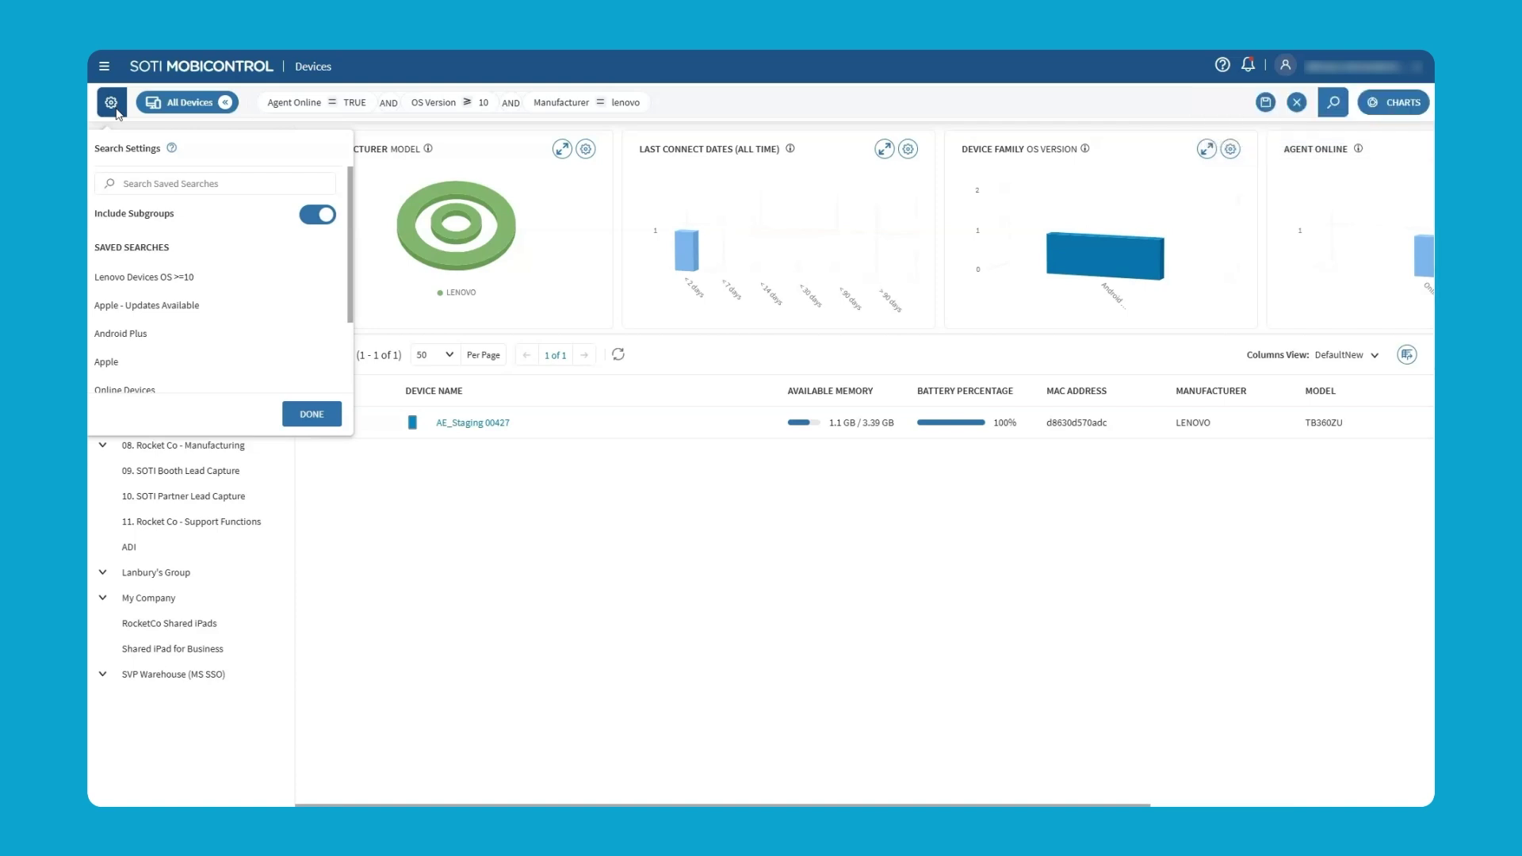
mouse_move(179, 277)
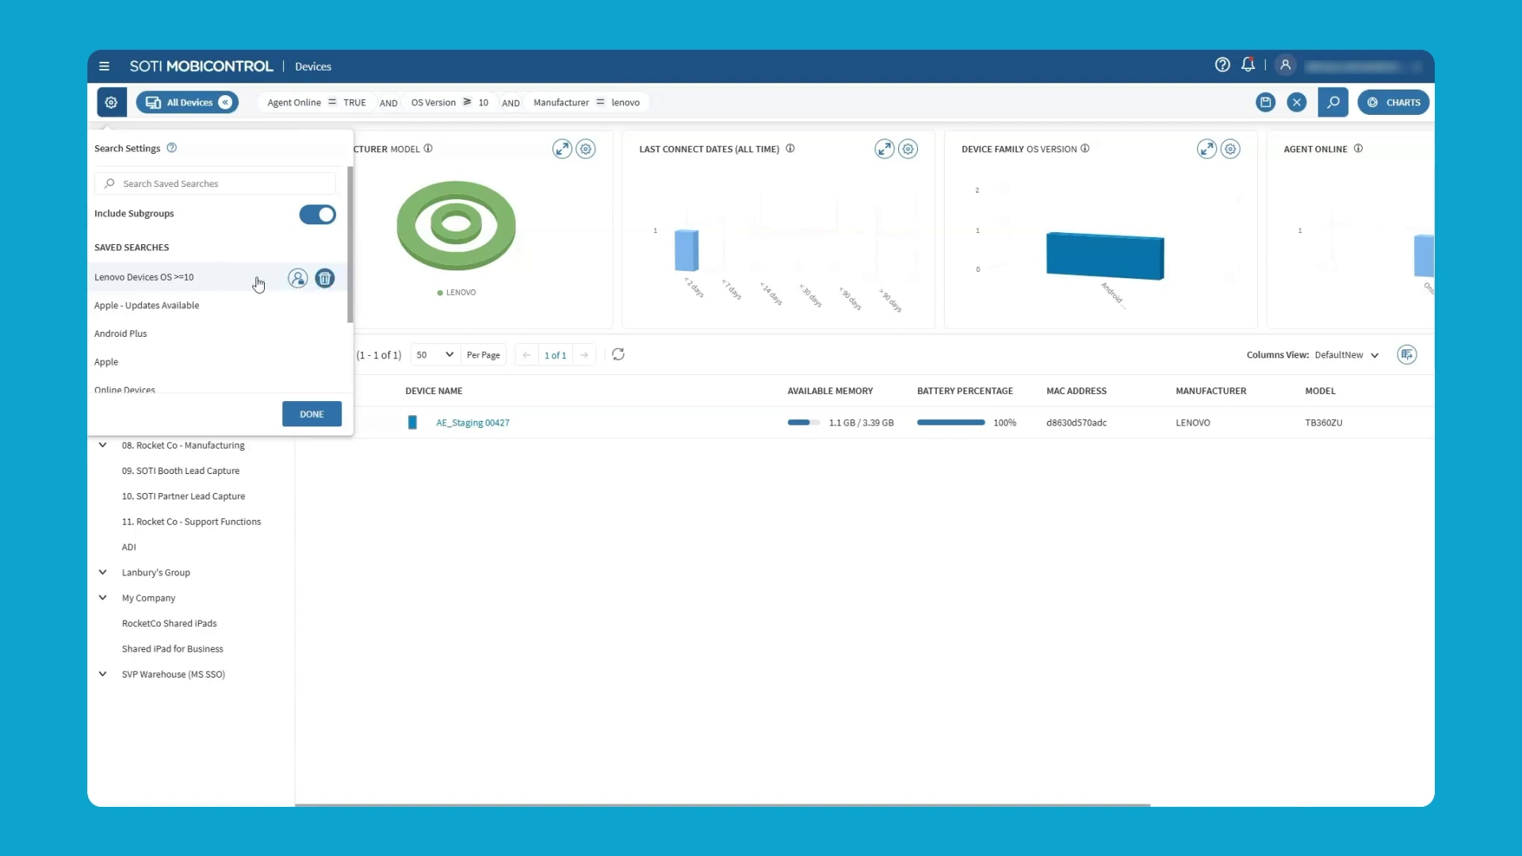
click(487, 499)
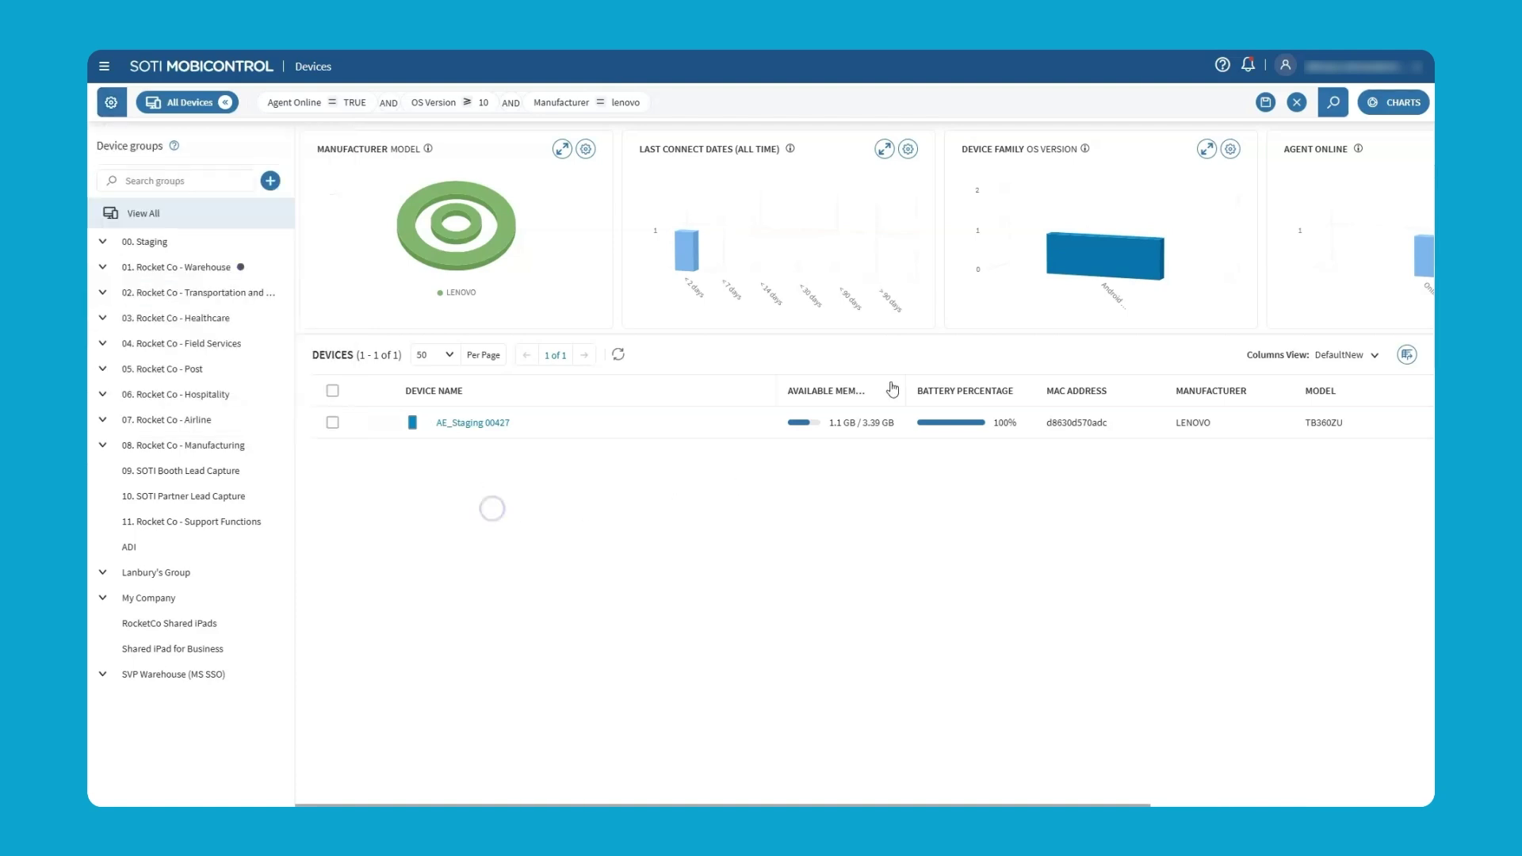
click(1296, 103)
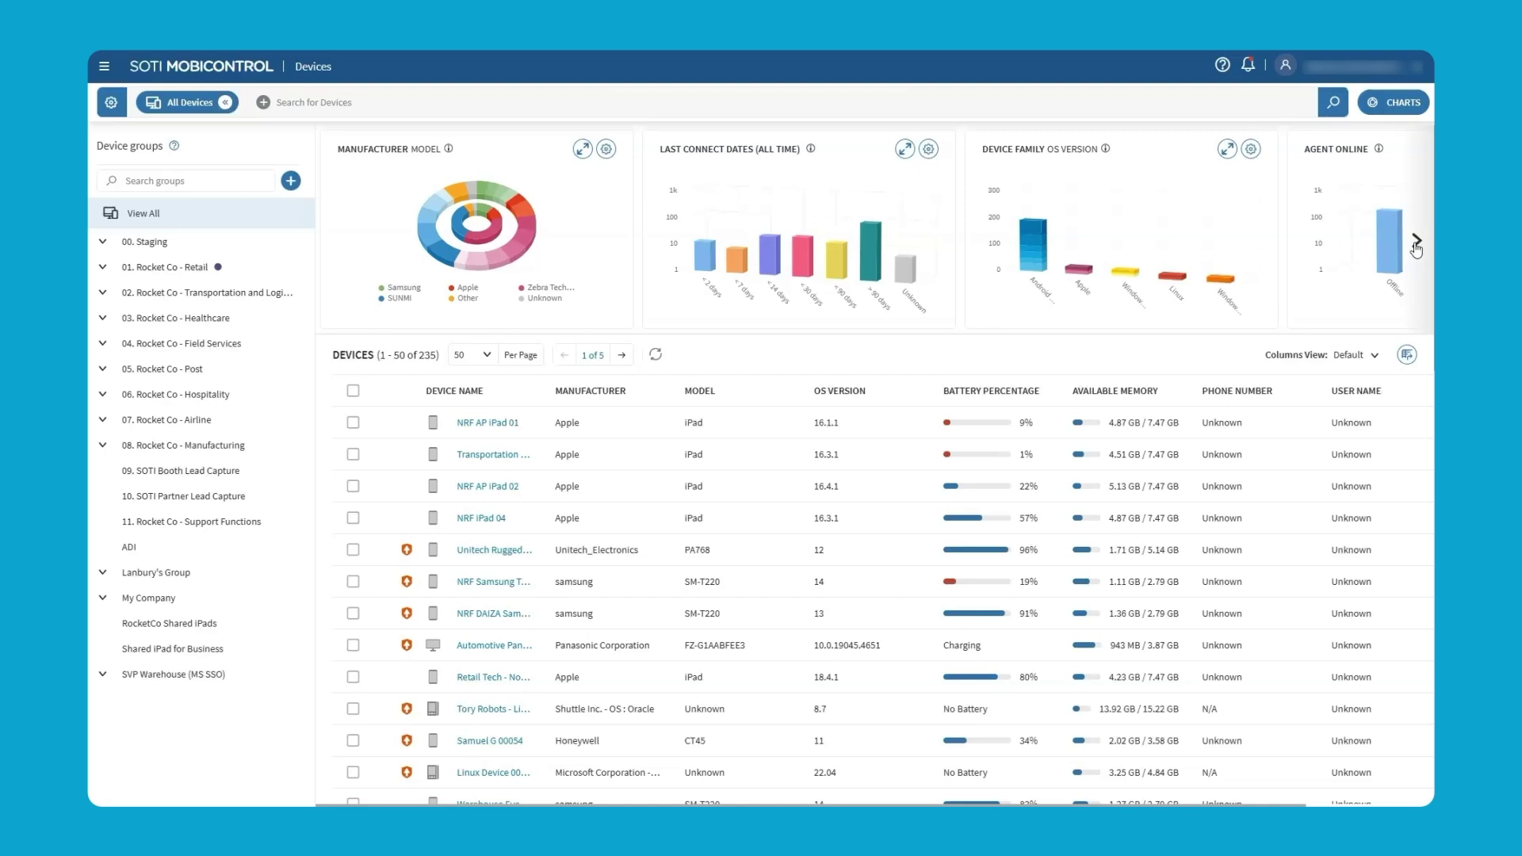
- Scroll the chart carousel right twice to reach the empty chart slot
click(1416, 242)
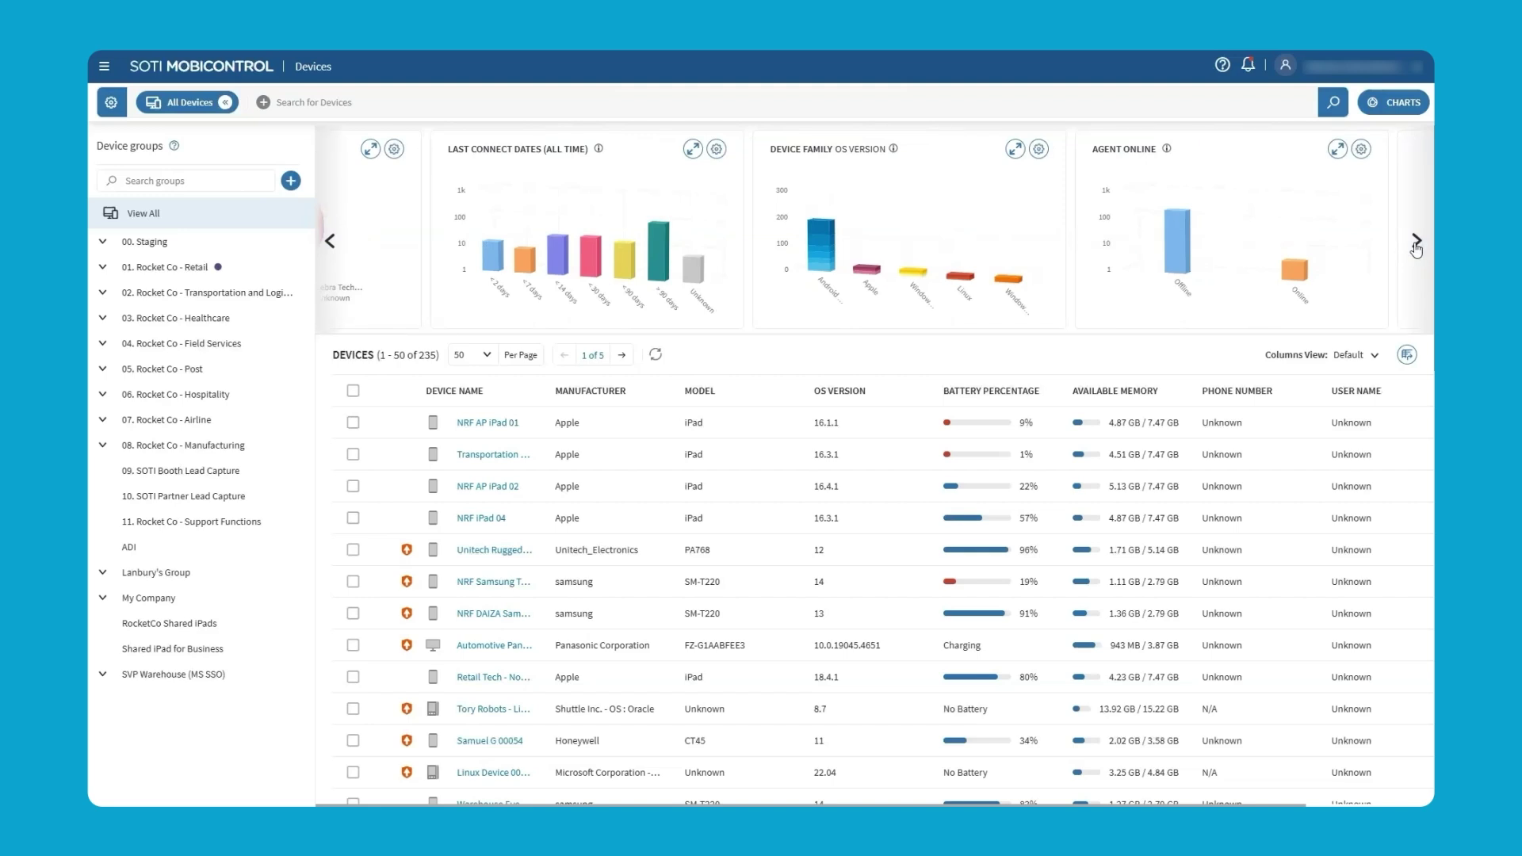
click(1415, 241)
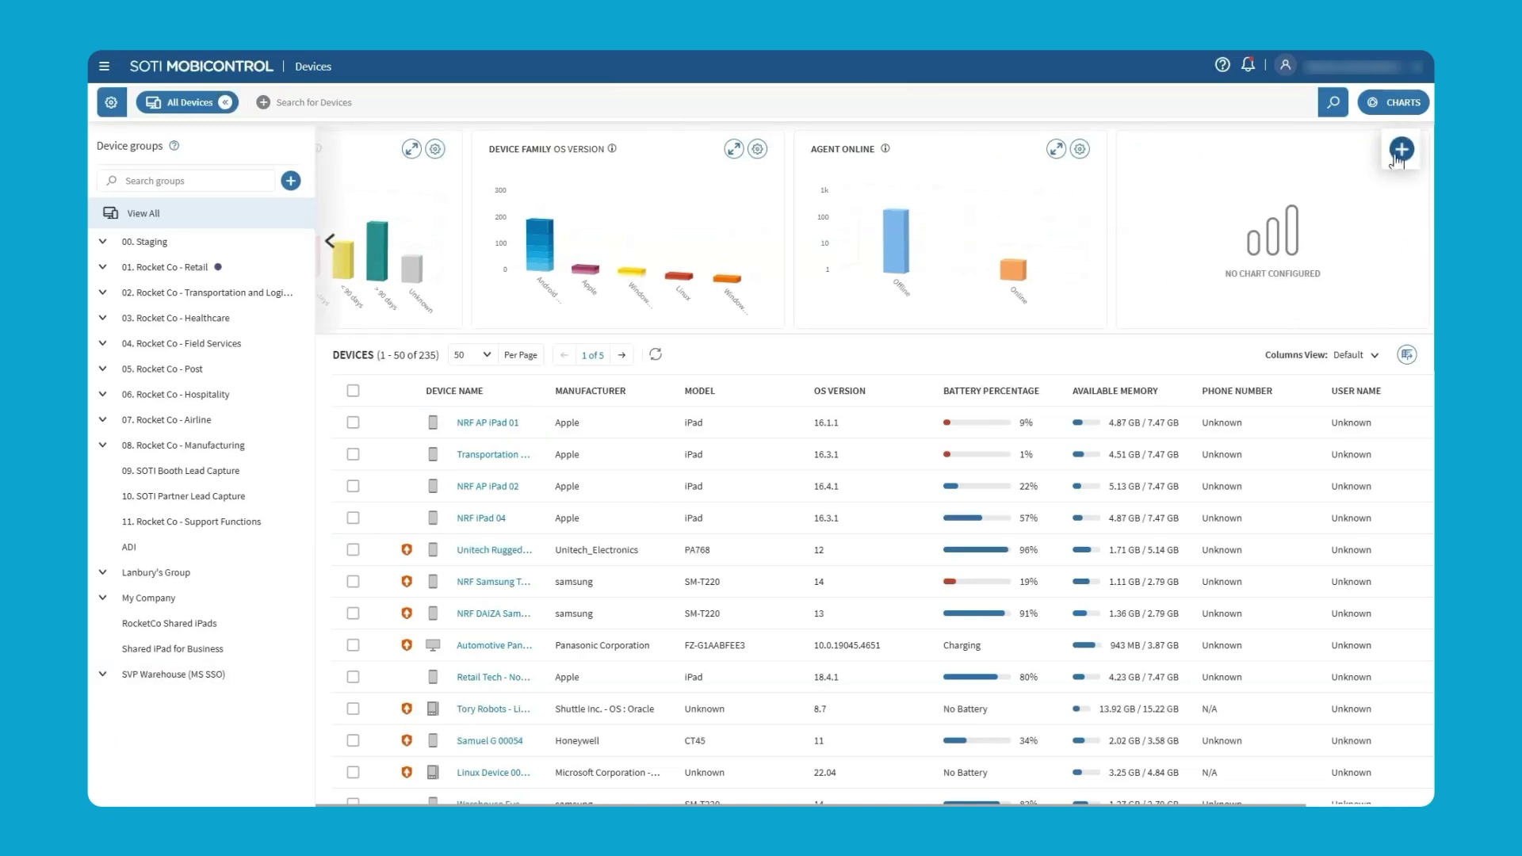
- Save a custom Stacked Donut Chart with properties Agent Online and Manufacturer
click(1402, 150)
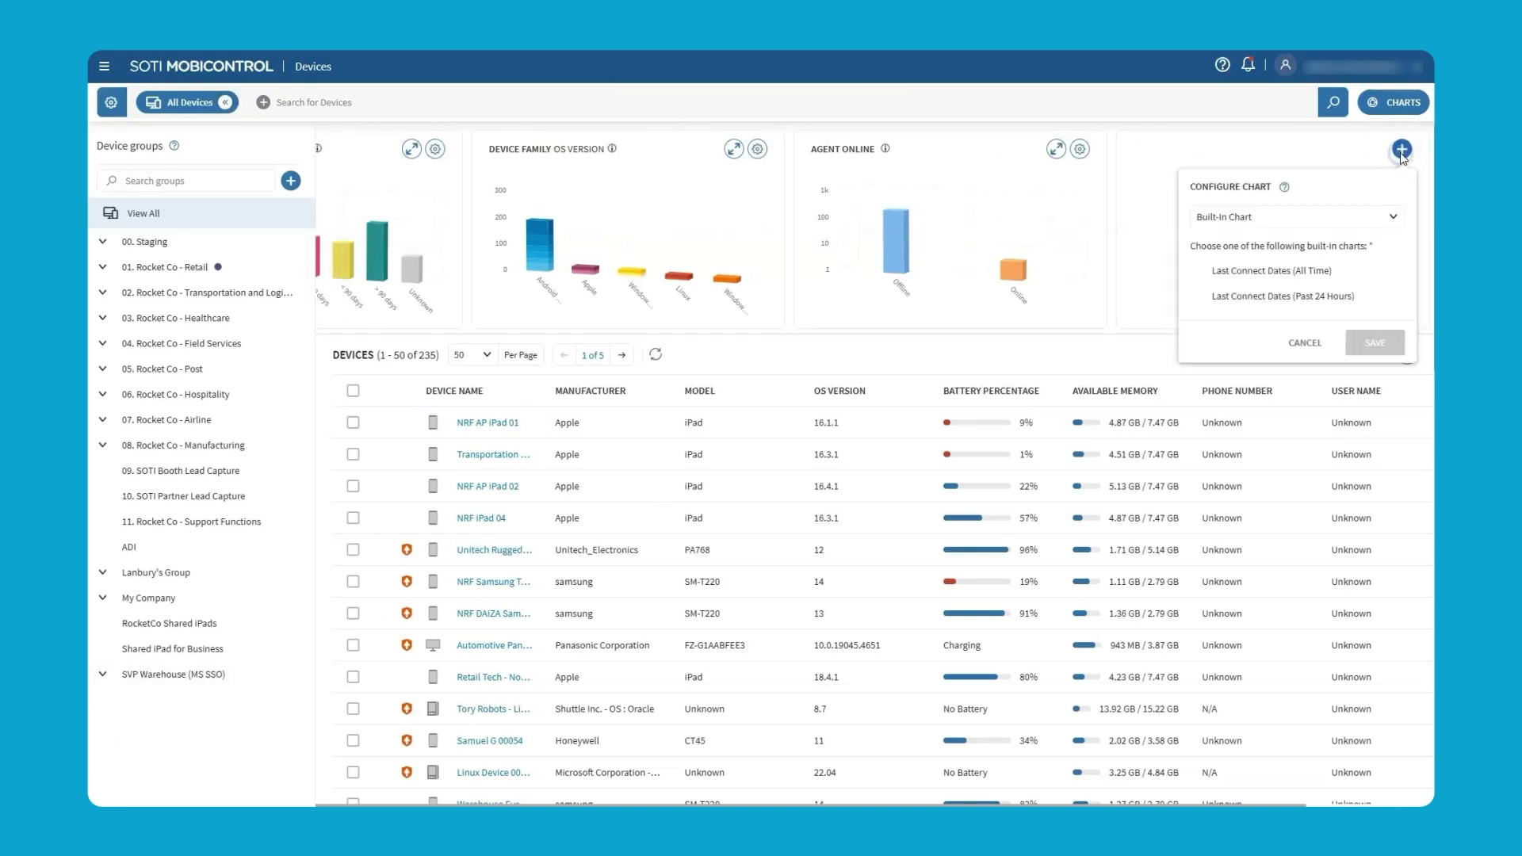
click(1371, 217)
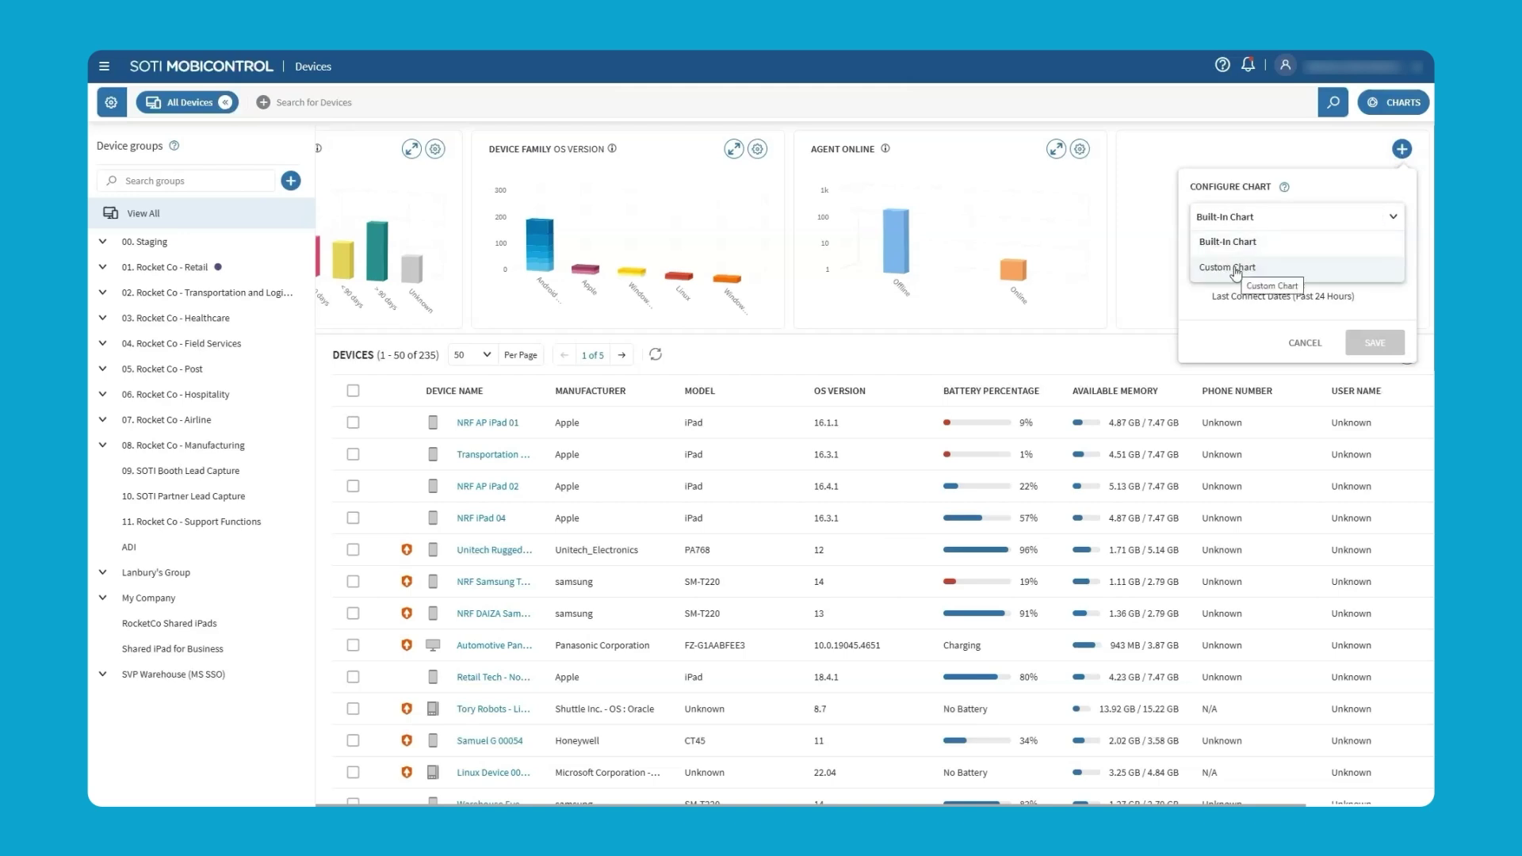
click(1235, 269)
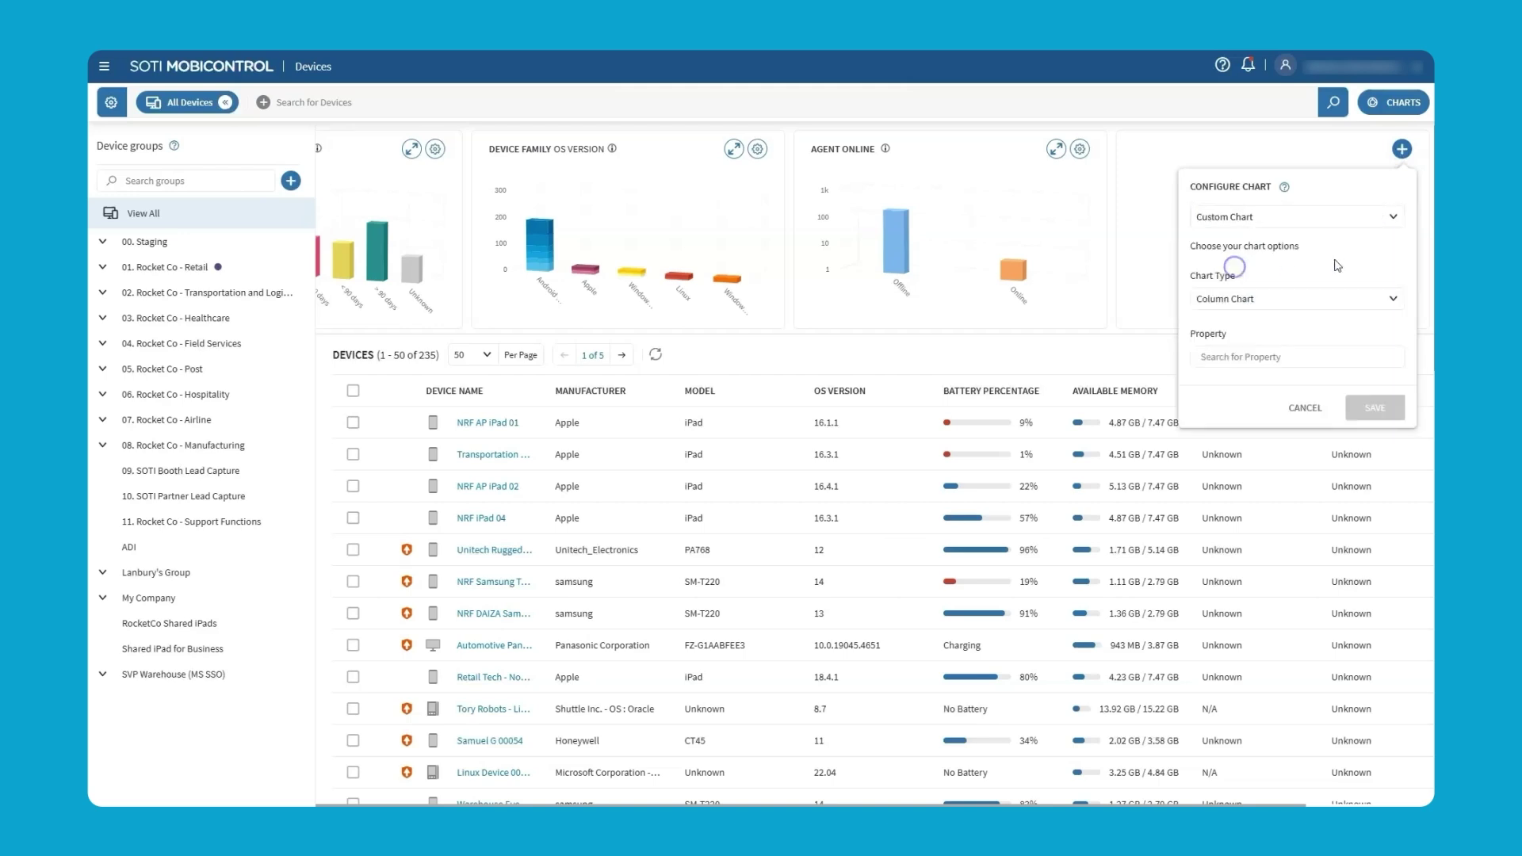
click(1366, 298)
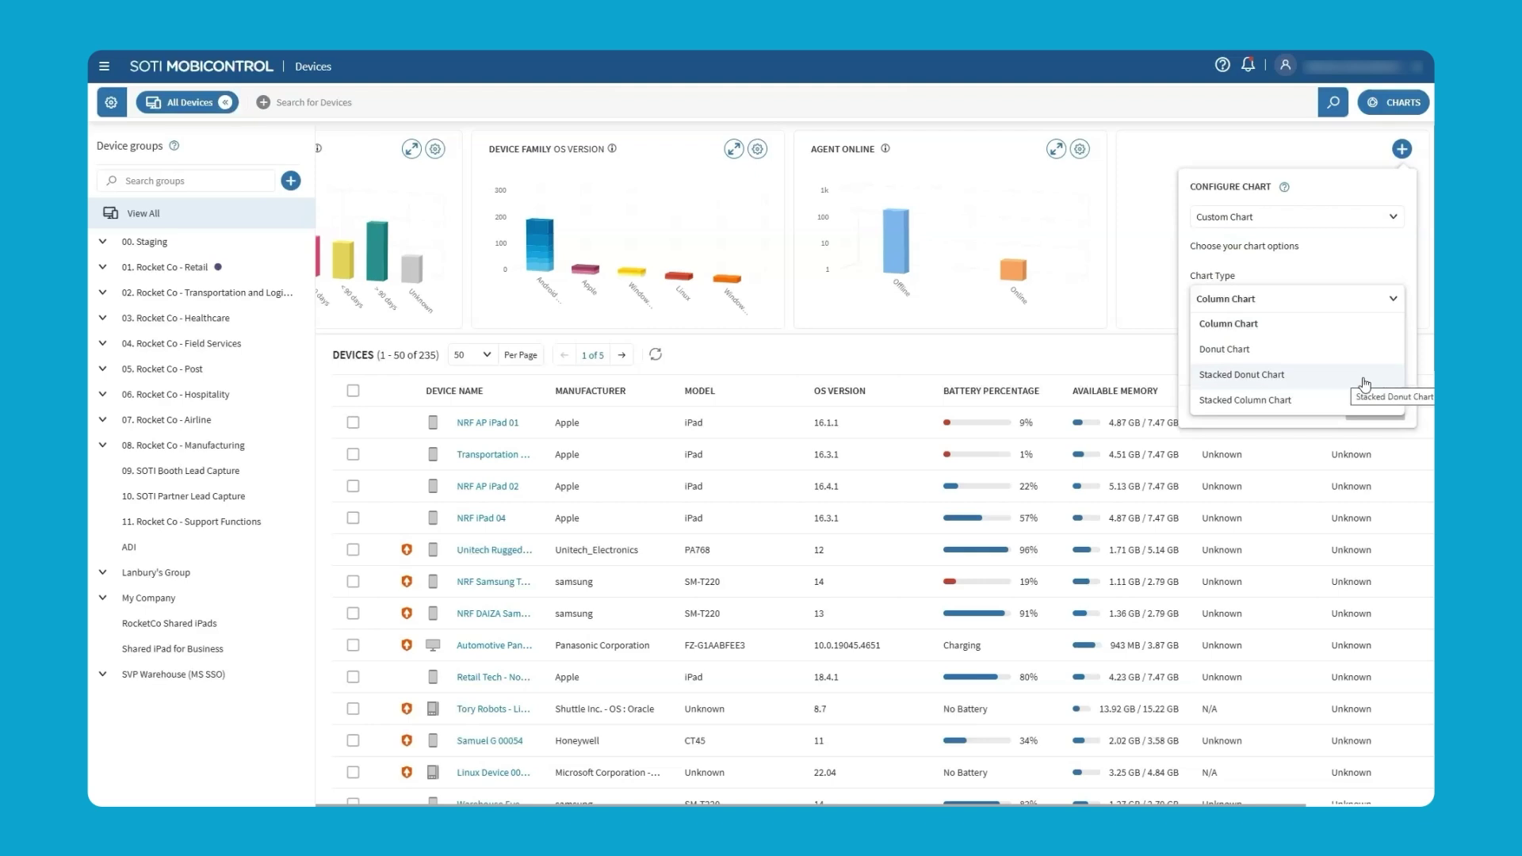
click(1365, 378)
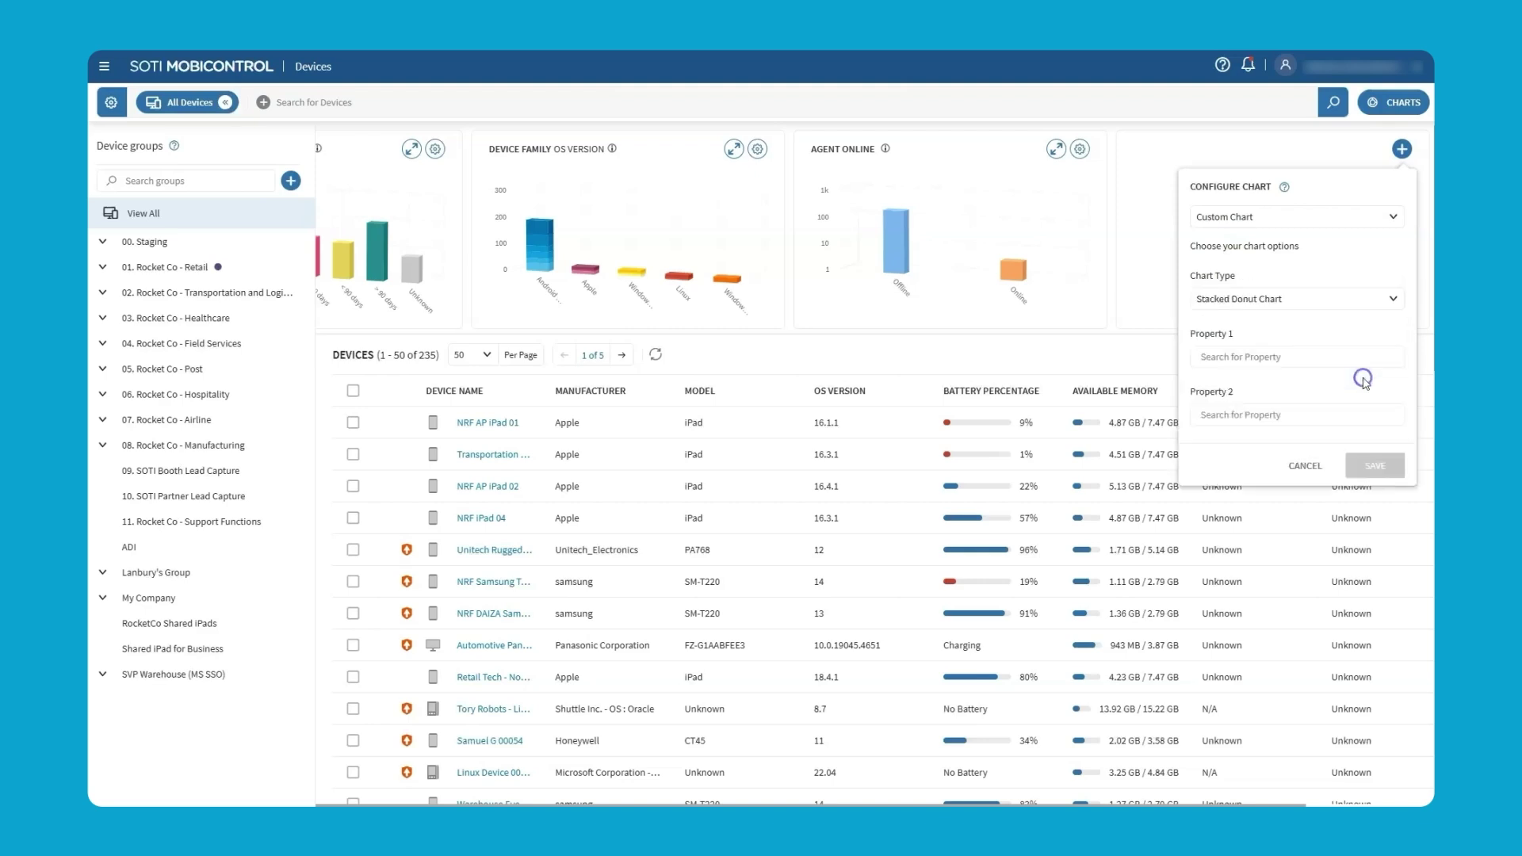
click(1306, 358)
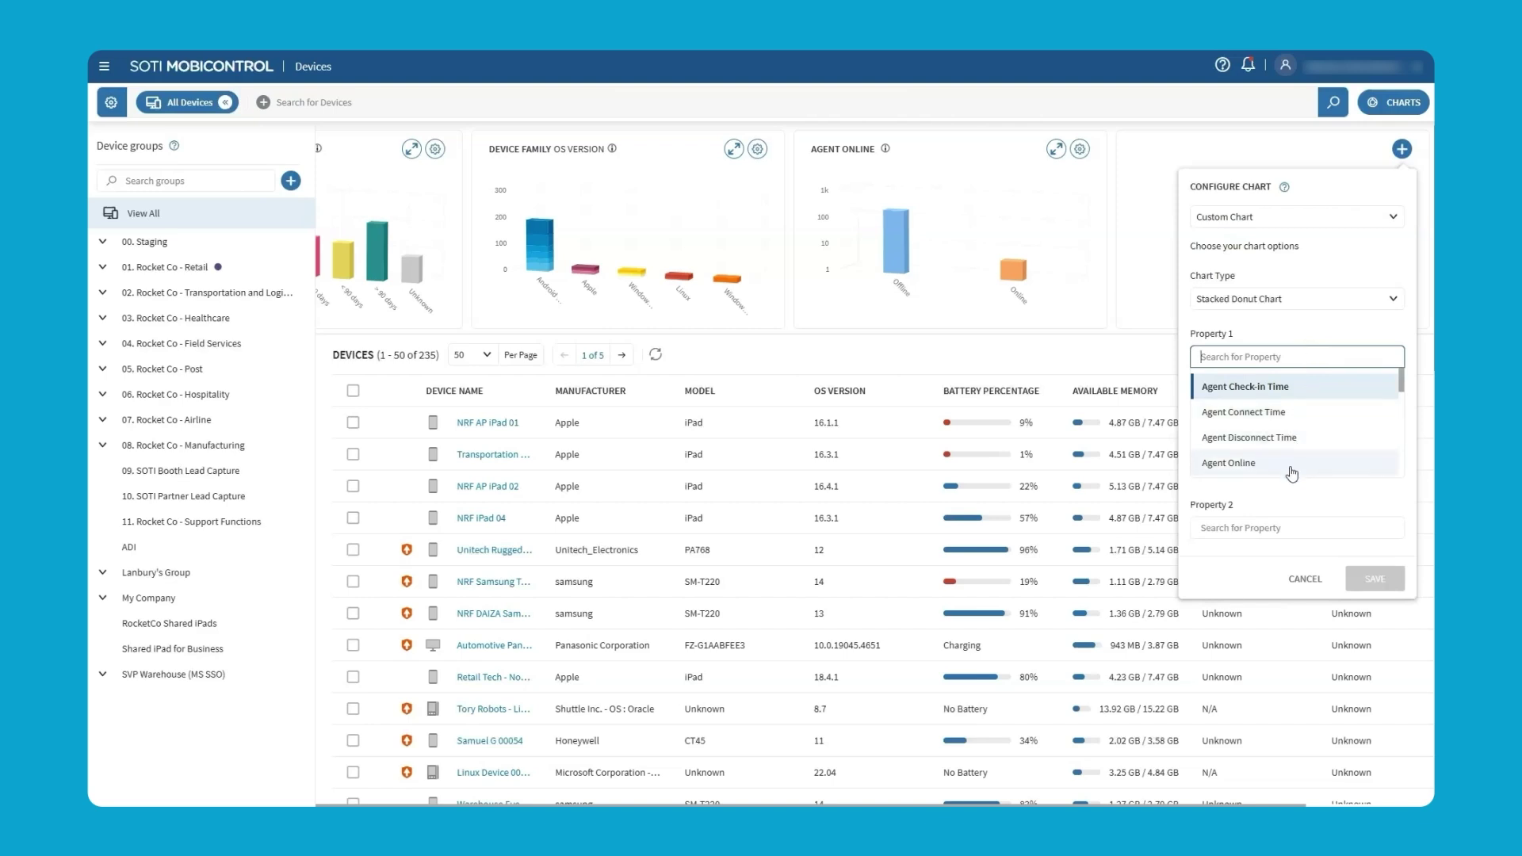
click(1292, 466)
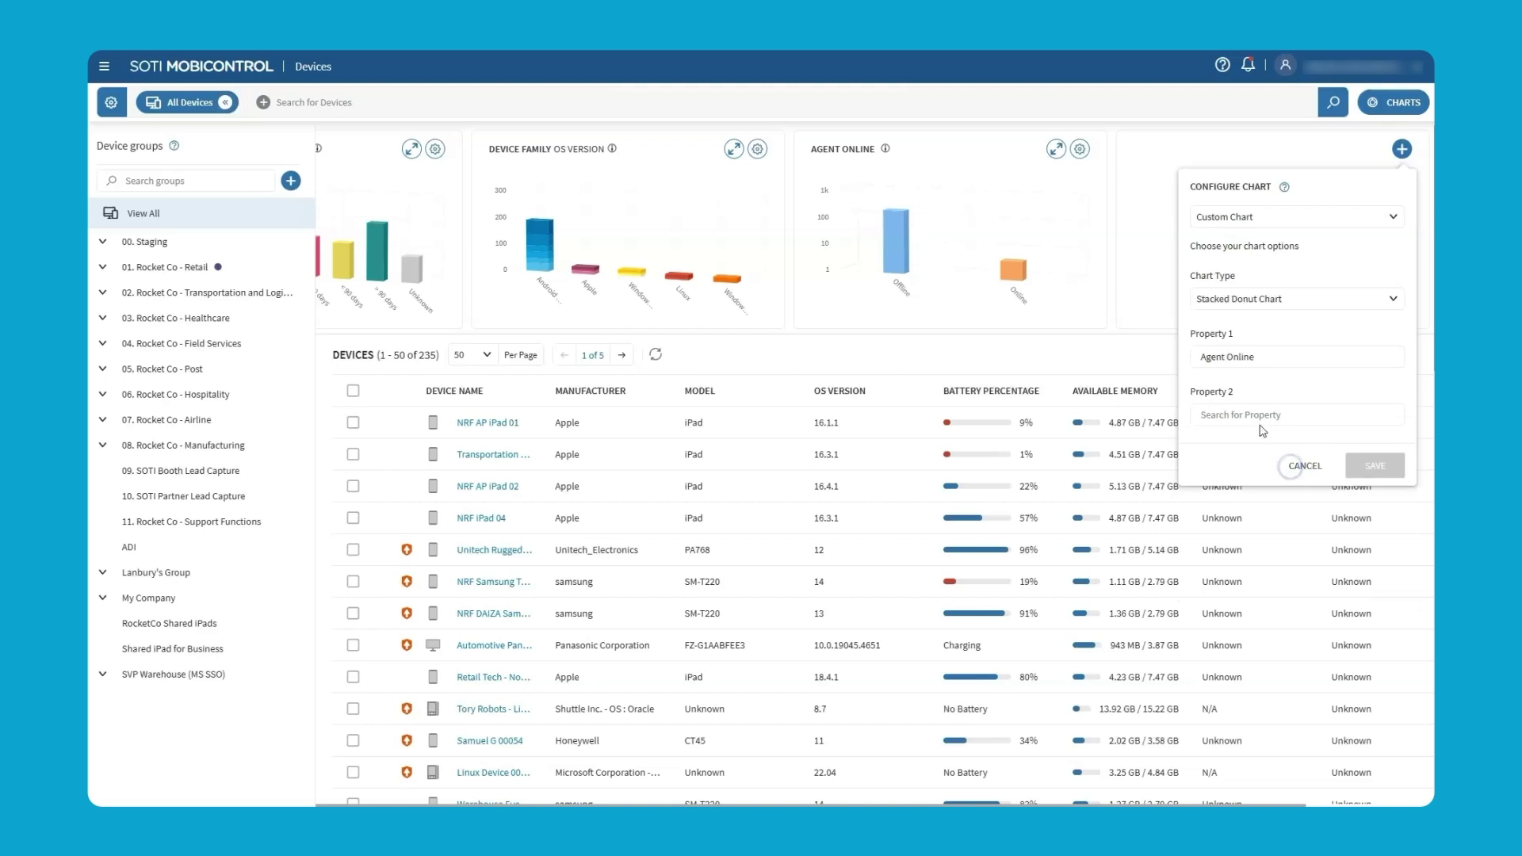
click(1247, 413)
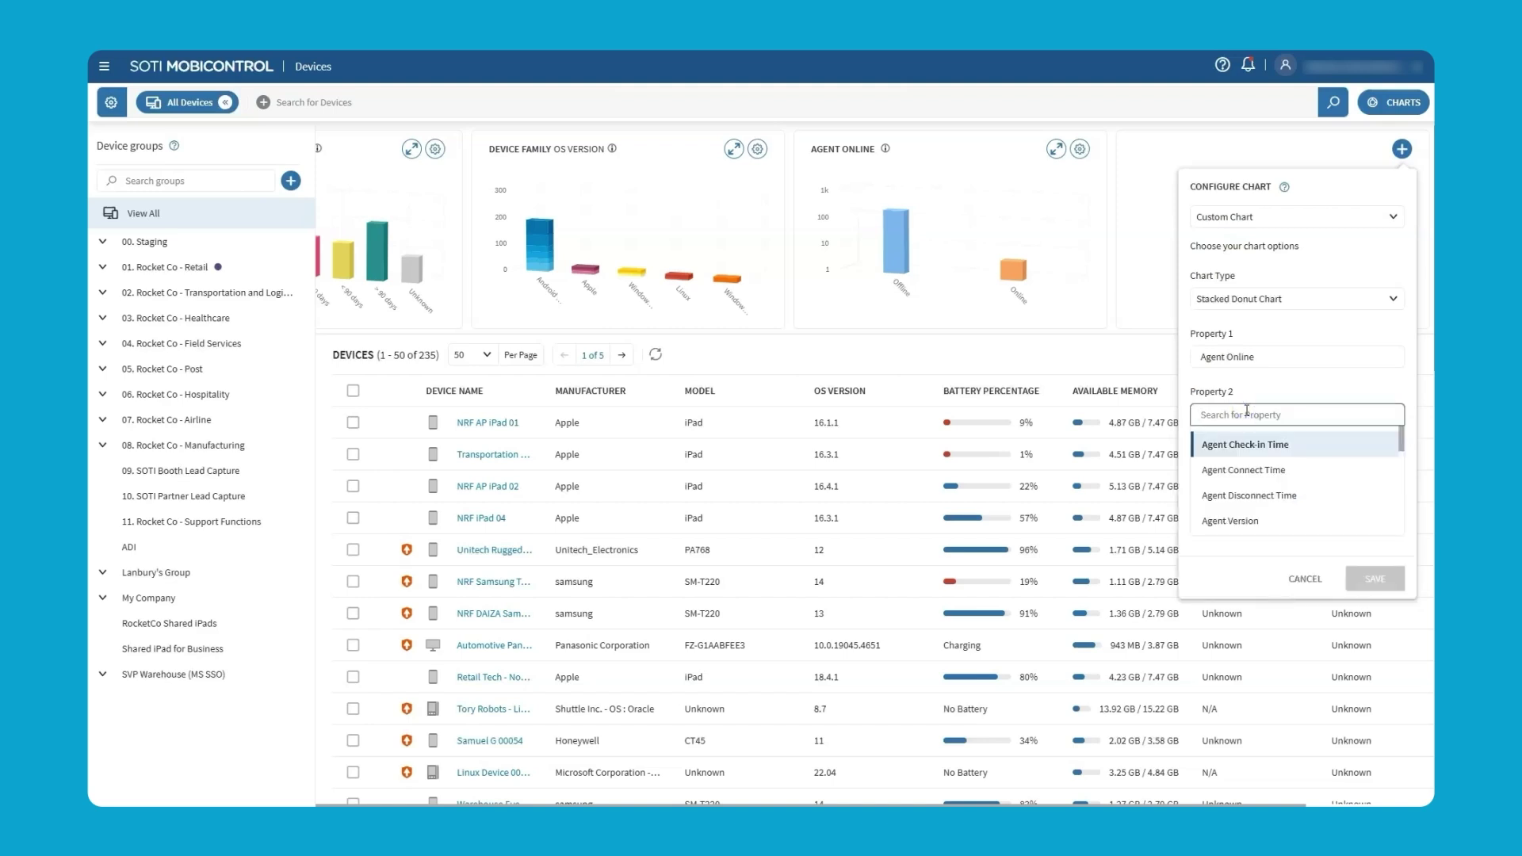
text(manu)
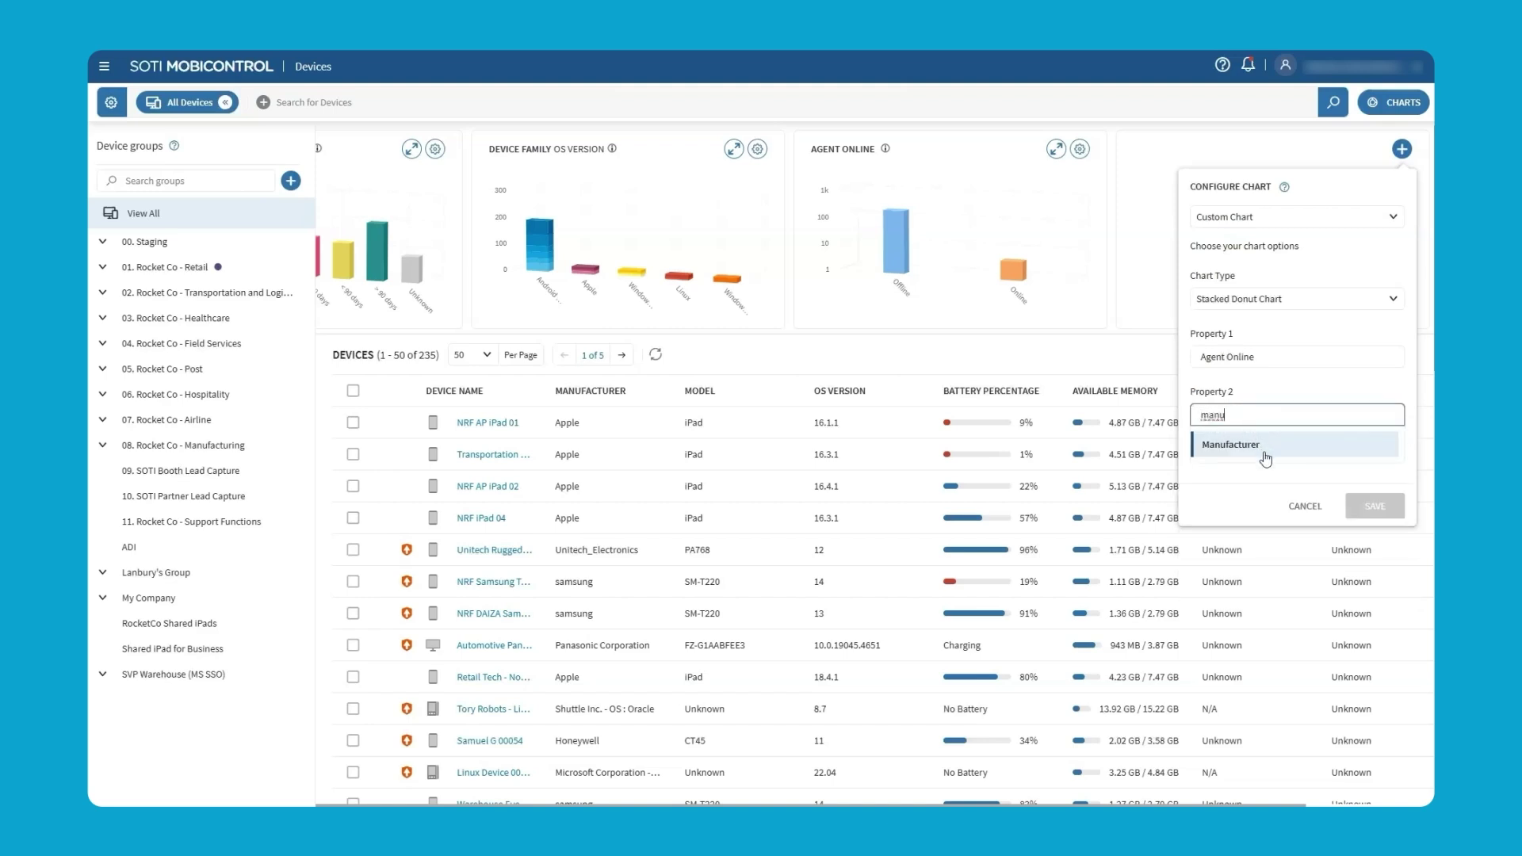
click(1262, 445)
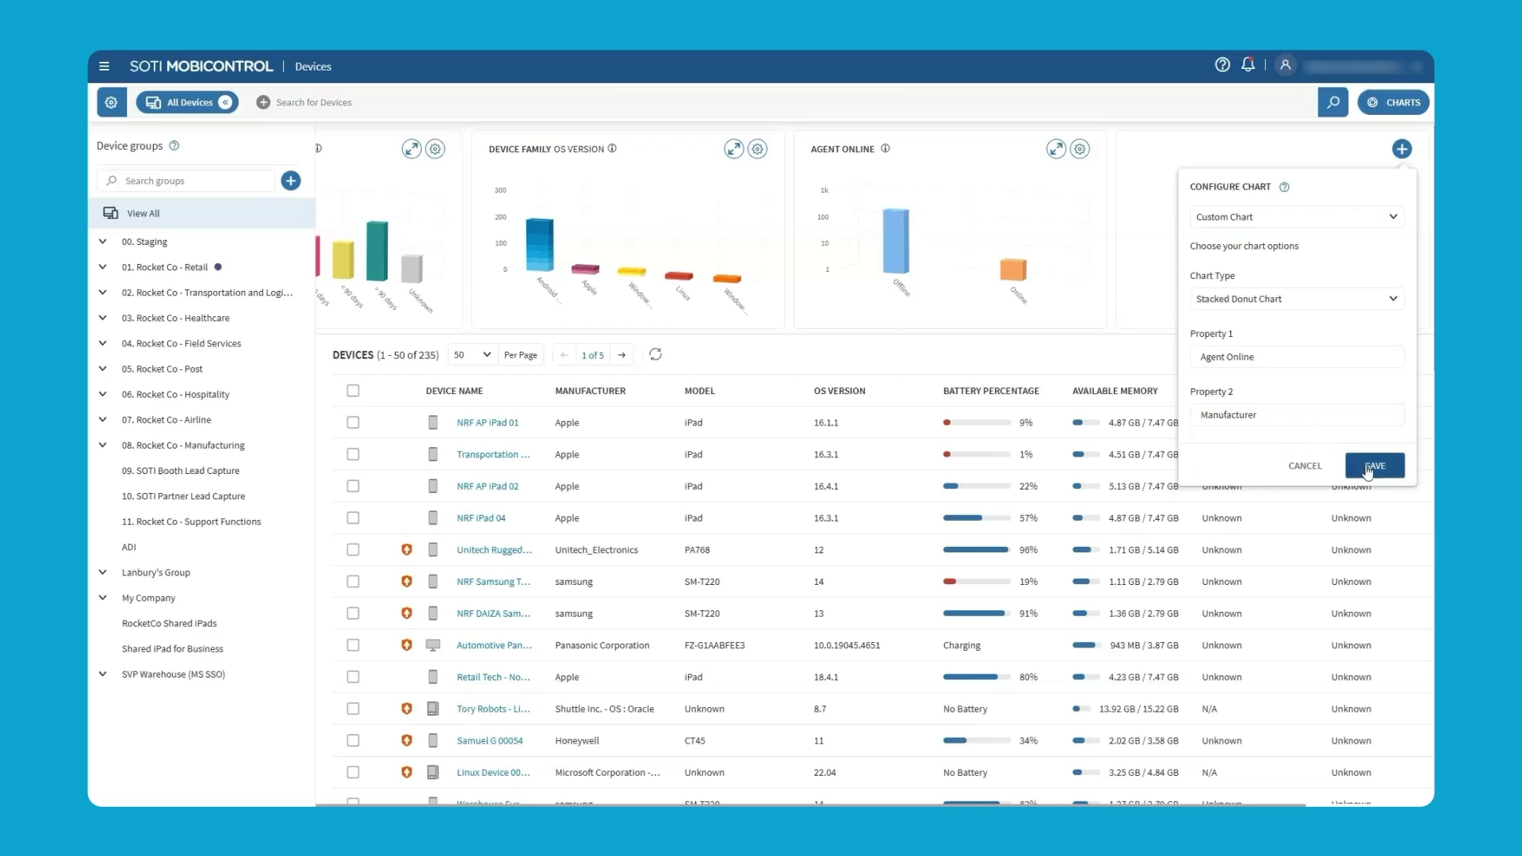
click(1368, 469)
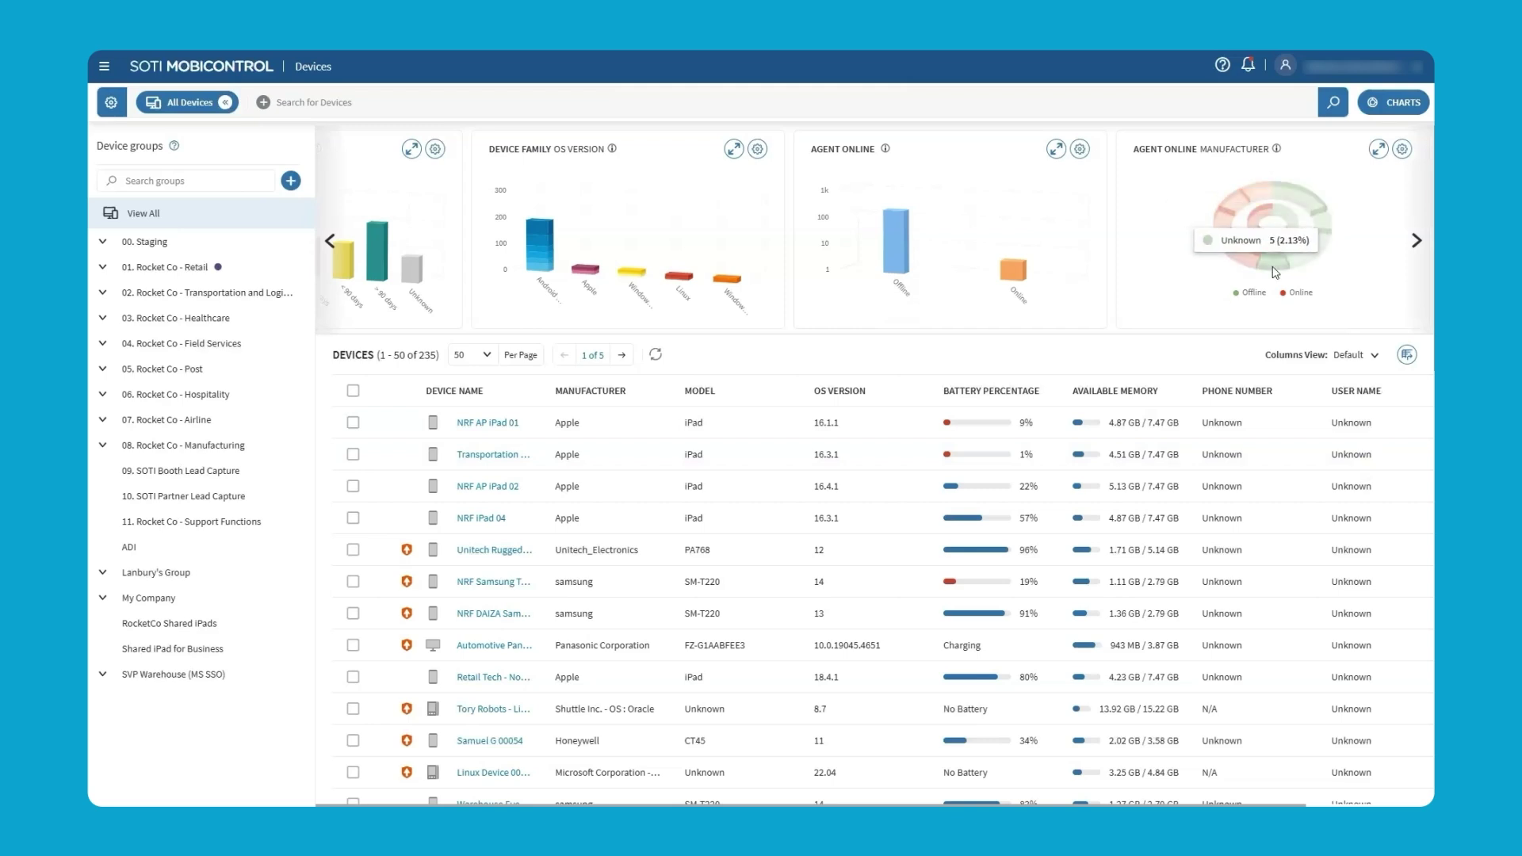
- Drill into the online Debian devices from the chart and hide the device groups panel
click(1214, 230)
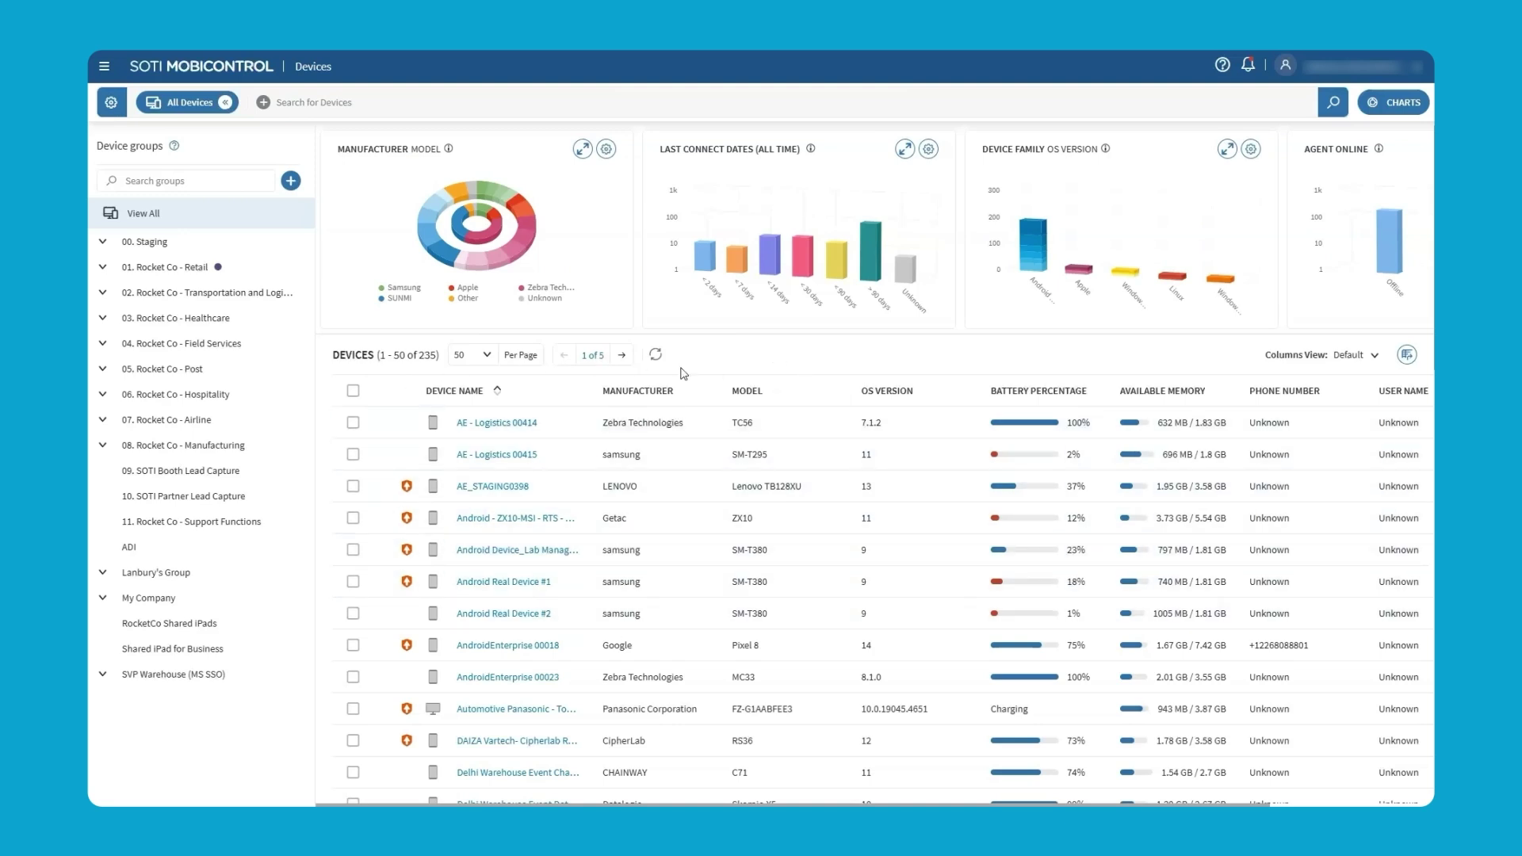
click(181, 105)
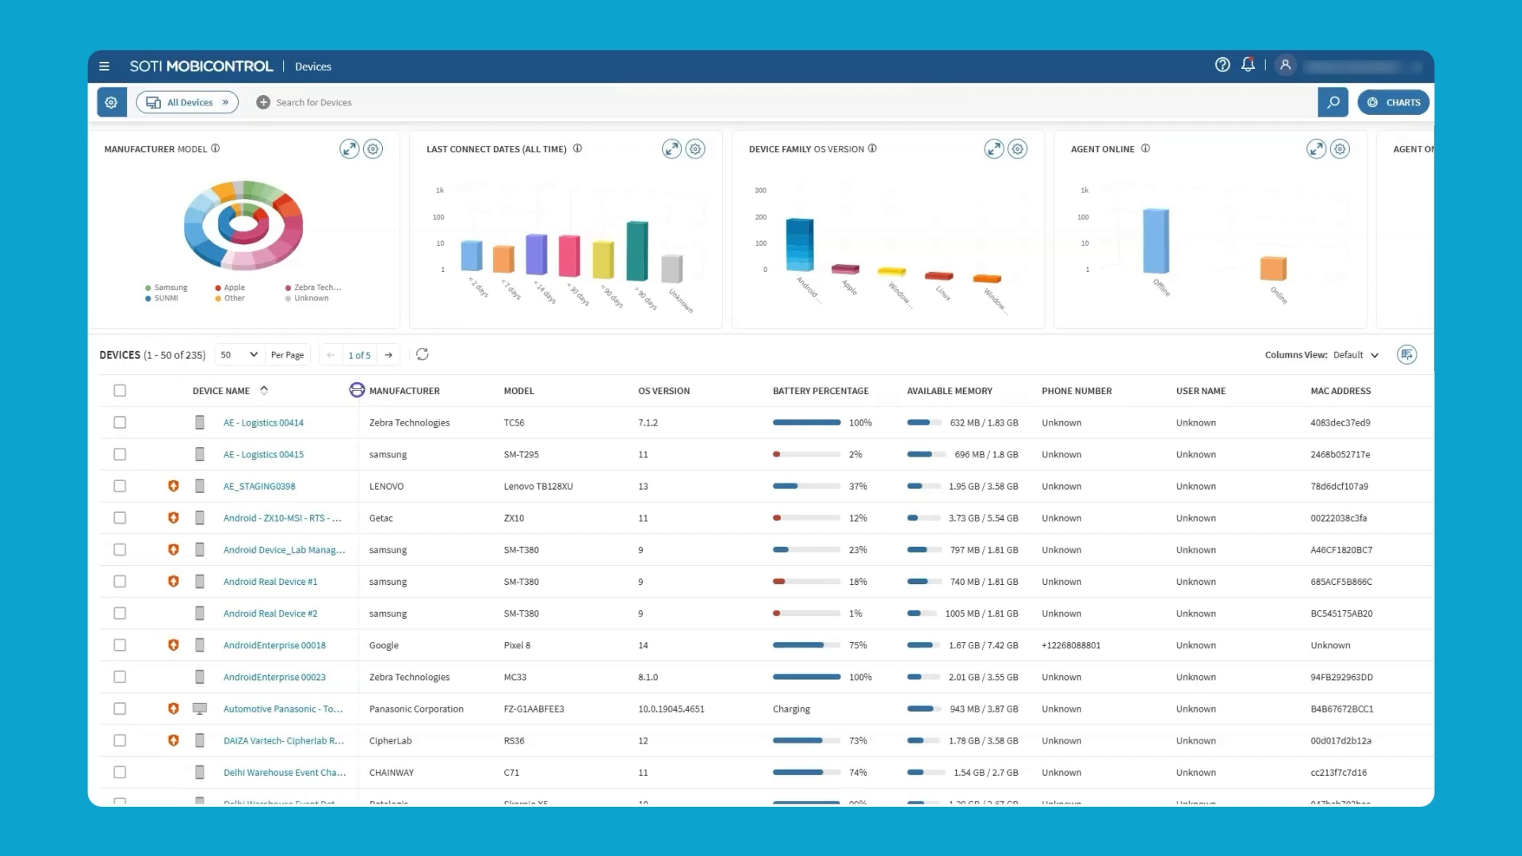
- Widen the Device Name column, move Model ahead of Manufacturer, and select all devices
drag(357, 391, 371, 390)
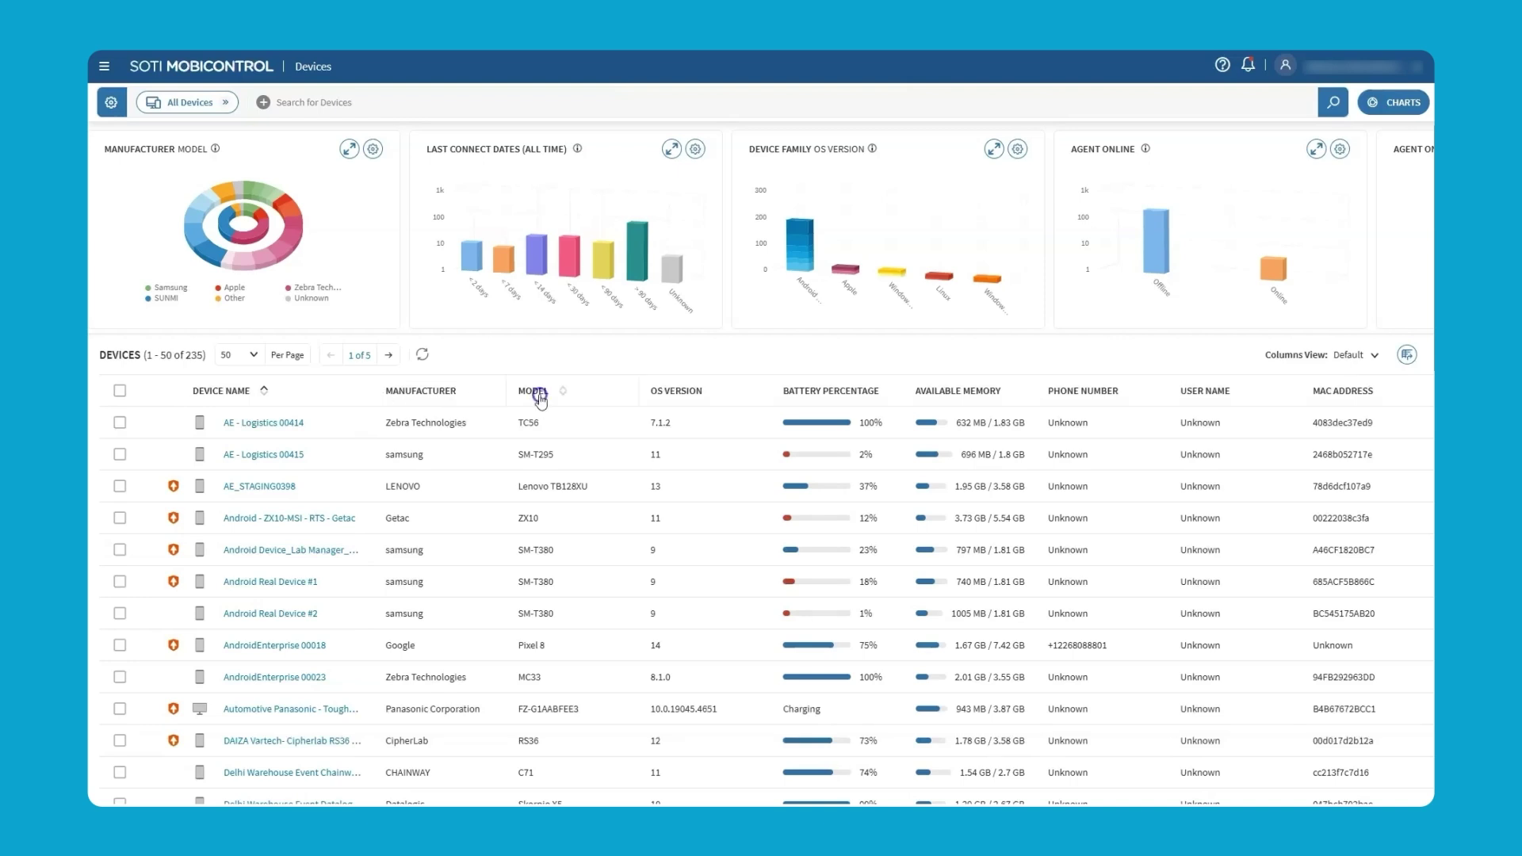
drag(535, 393, 411, 393)
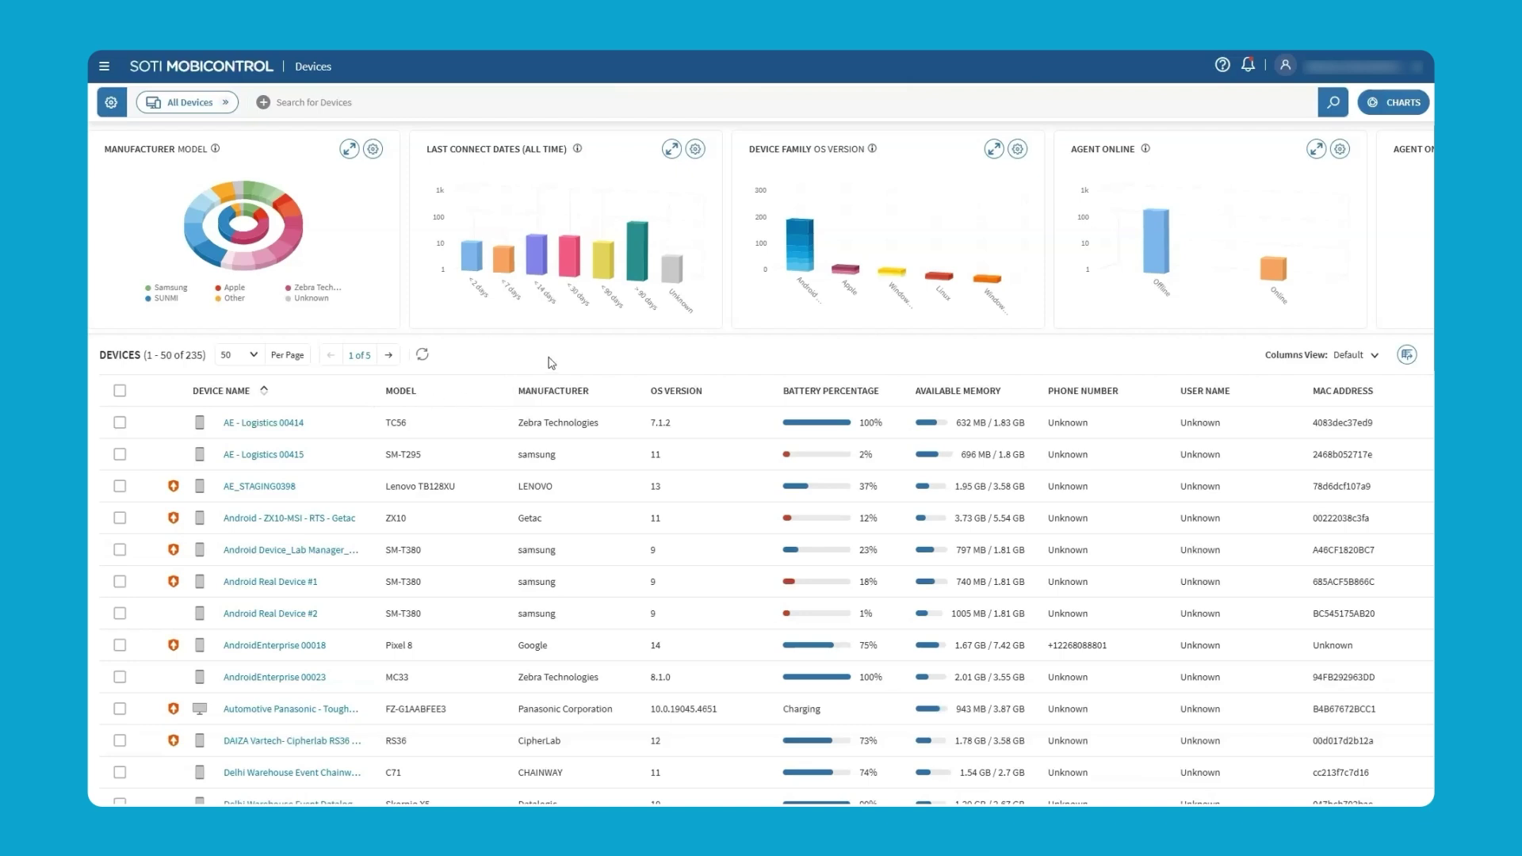
click(119, 391)
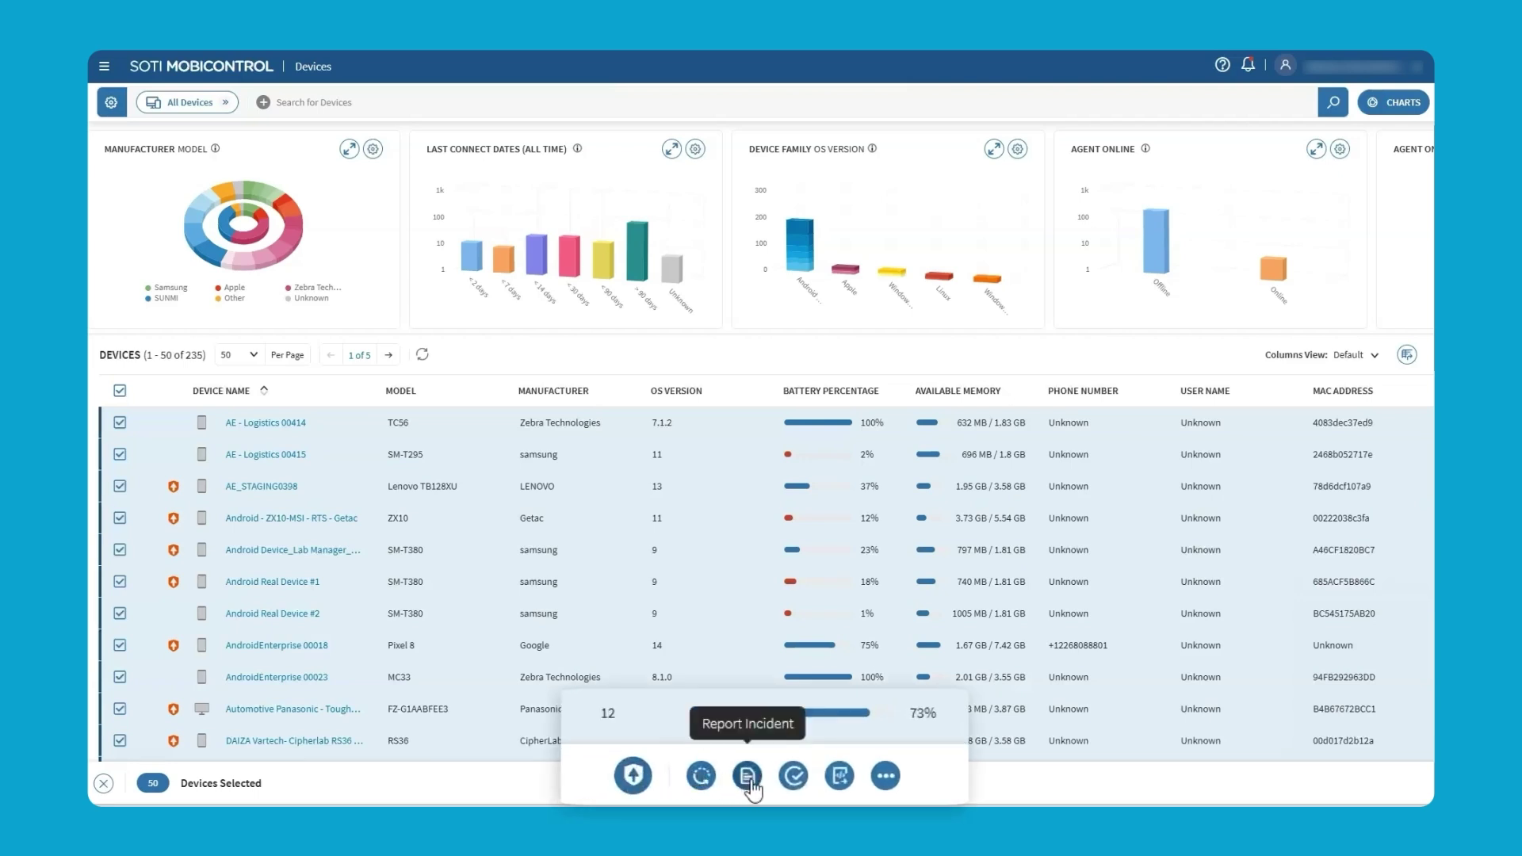
- Browse the full Device Actions list for the 50 selected devices, then deselect them
click(845, 782)
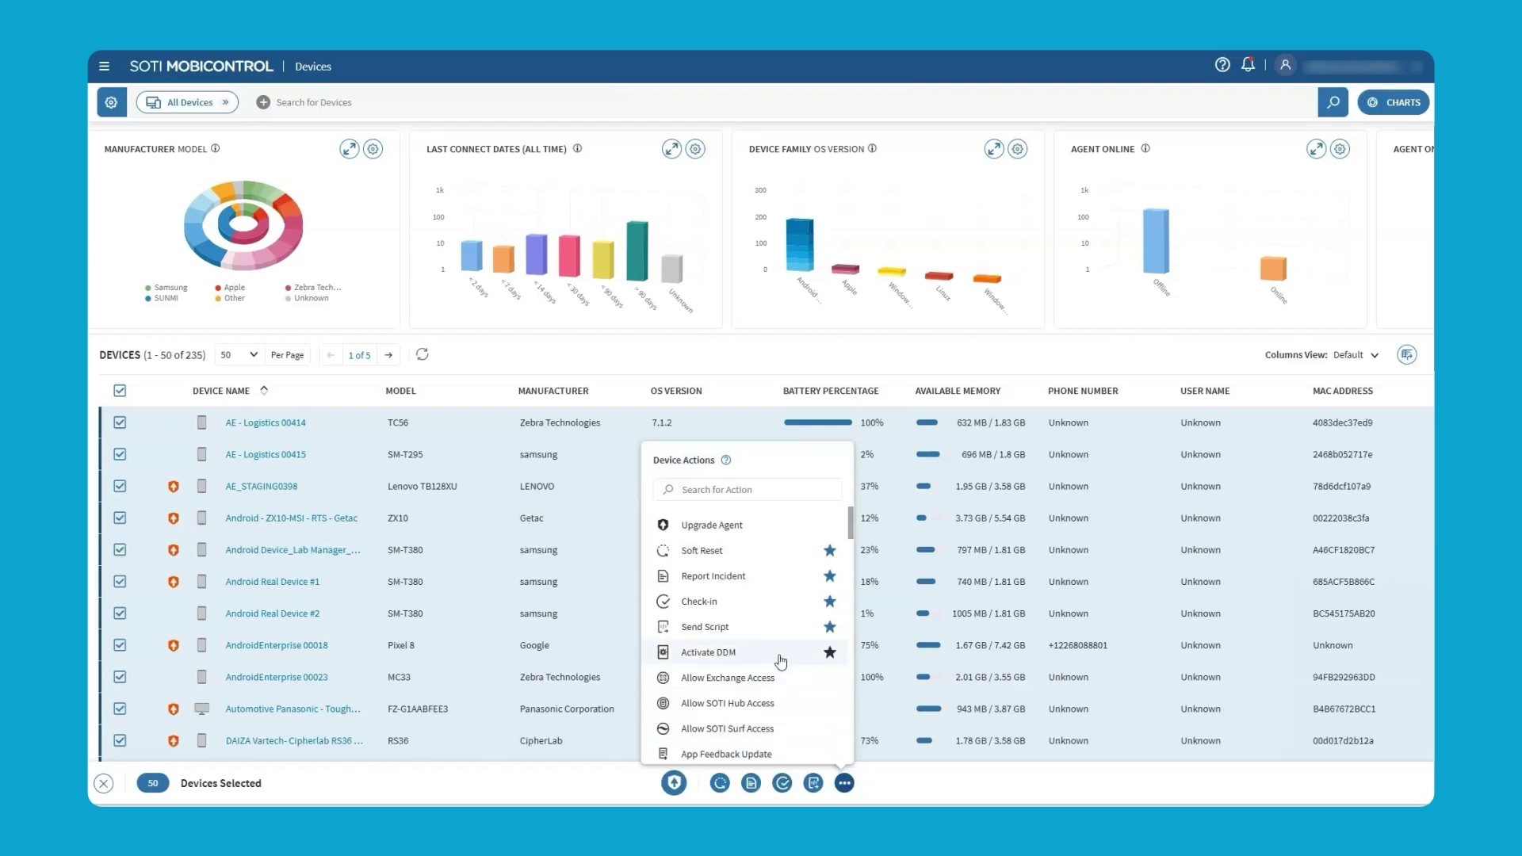
scroll(779, 658, down, 2)
scroll(779, 658, down, 1)
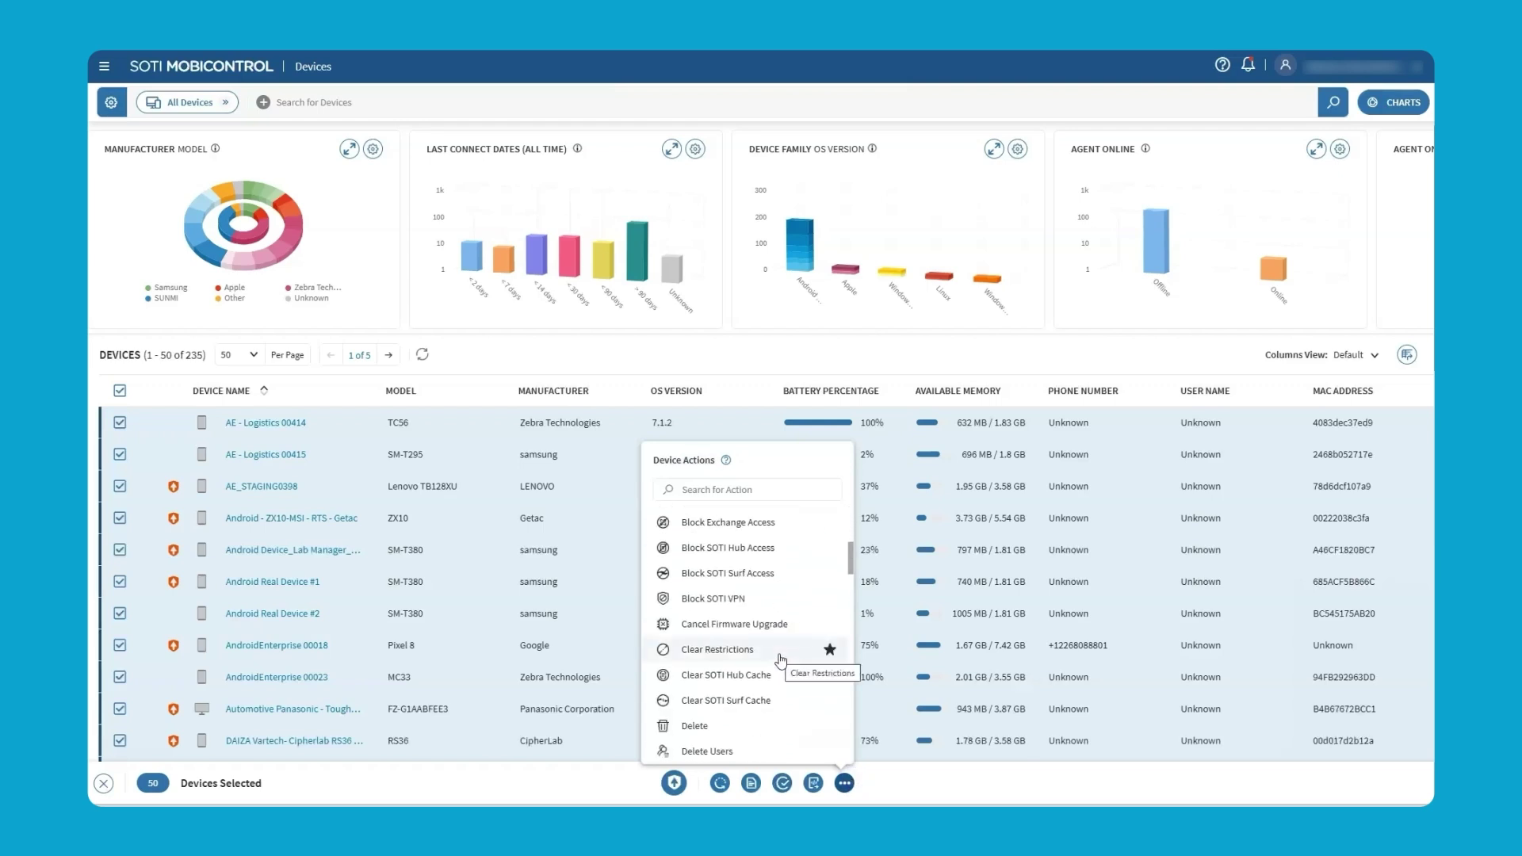
click(907, 783)
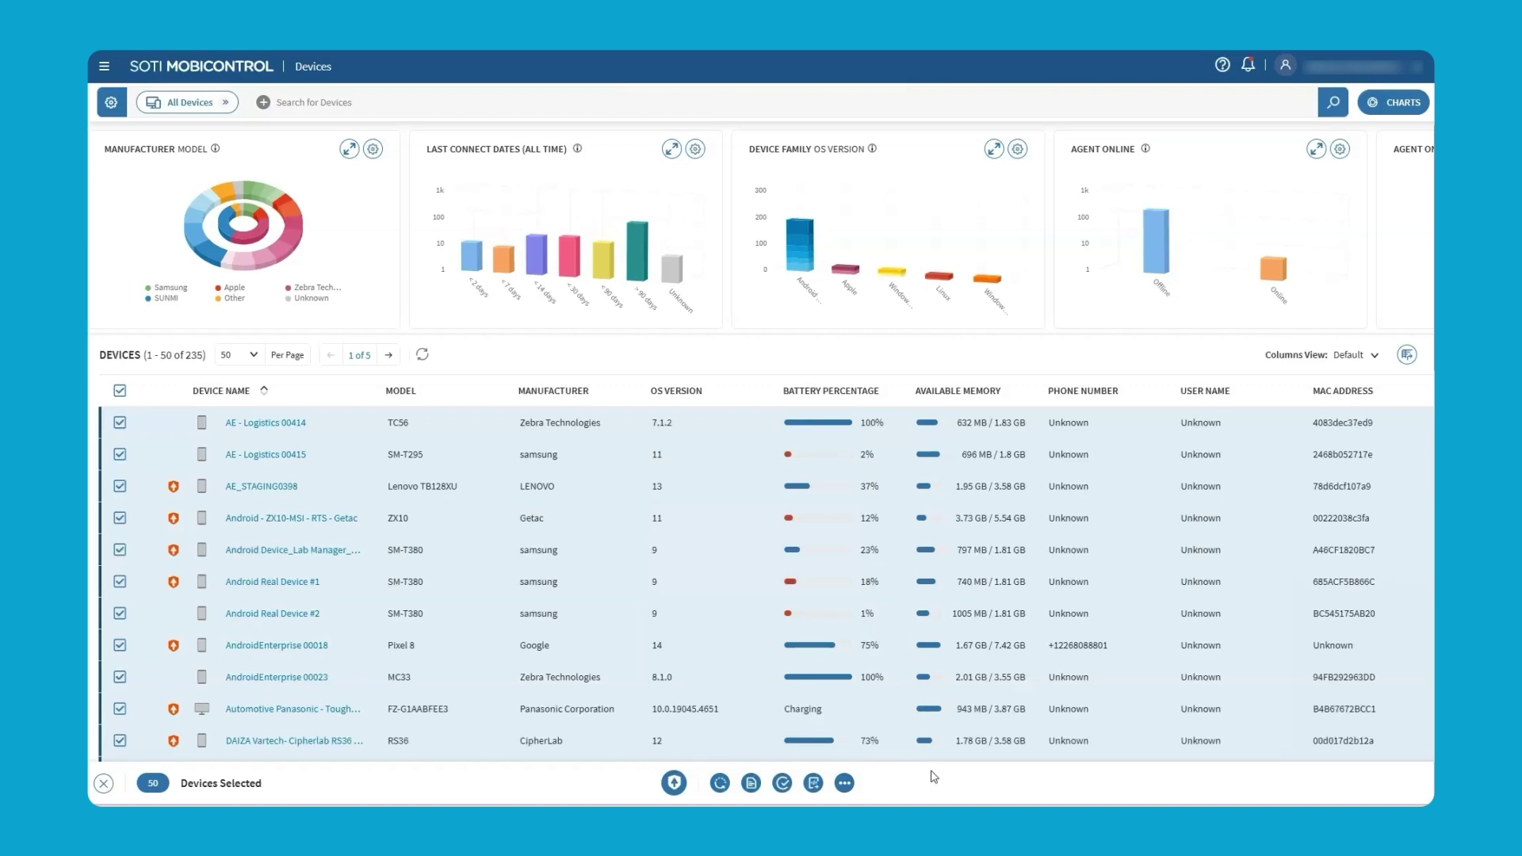
click(119, 390)
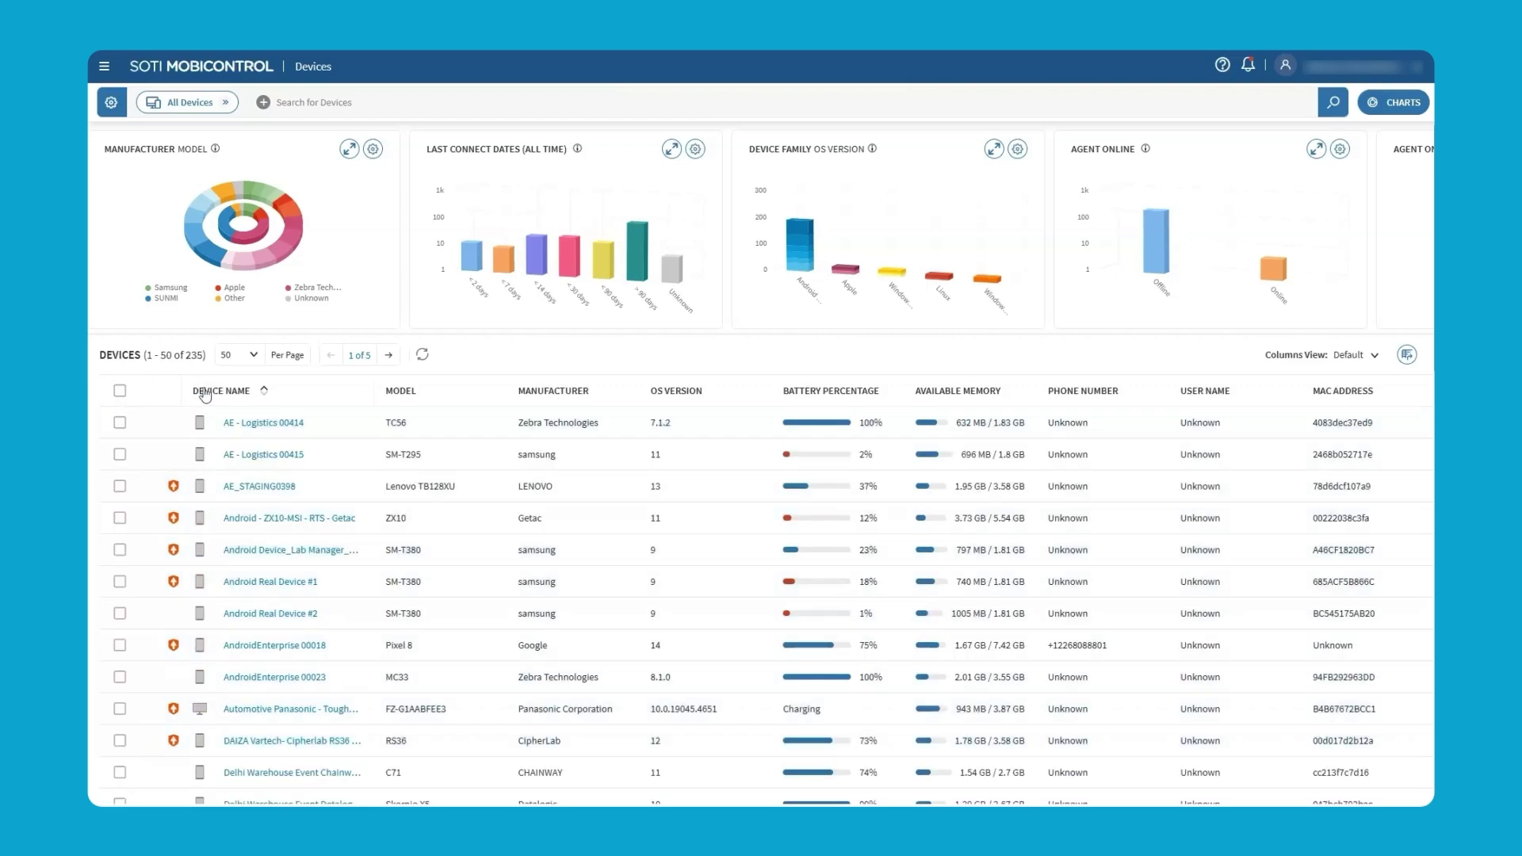
- Start a new column view and rename it Operator
click(1374, 356)
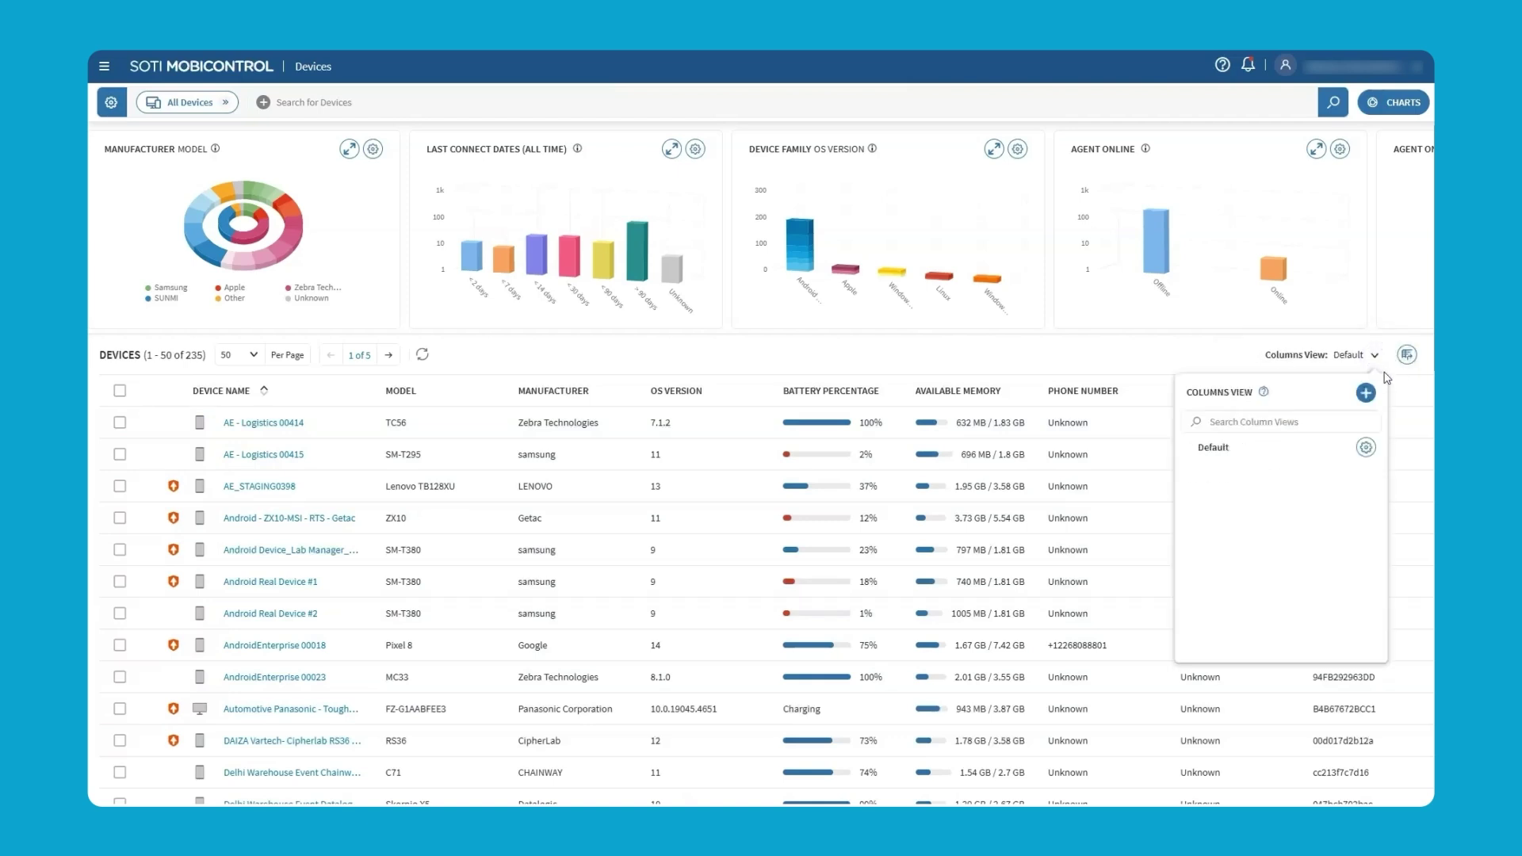
click(1366, 394)
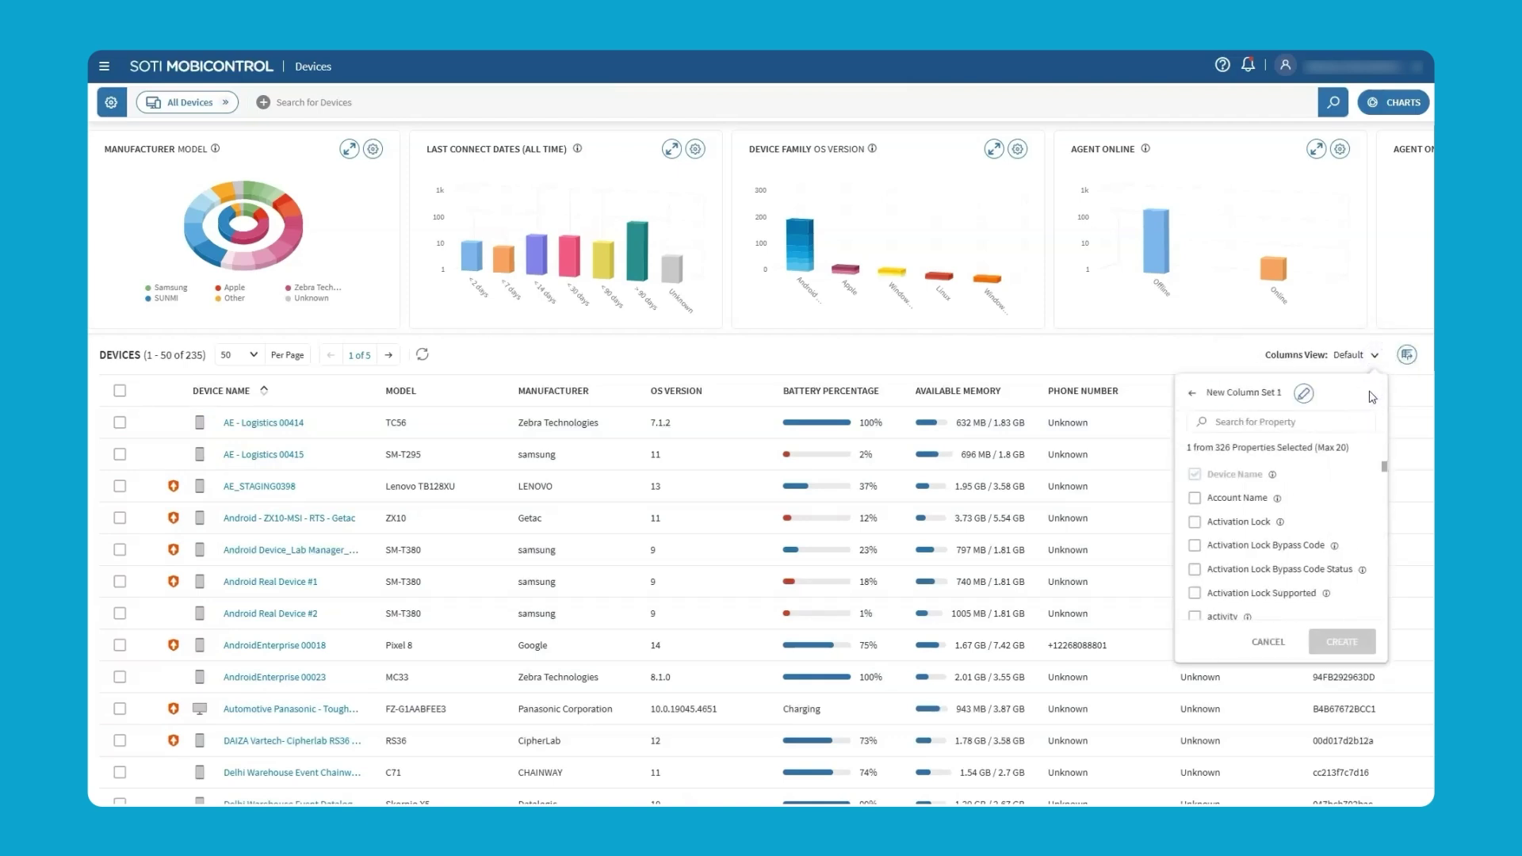
click(1304, 395)
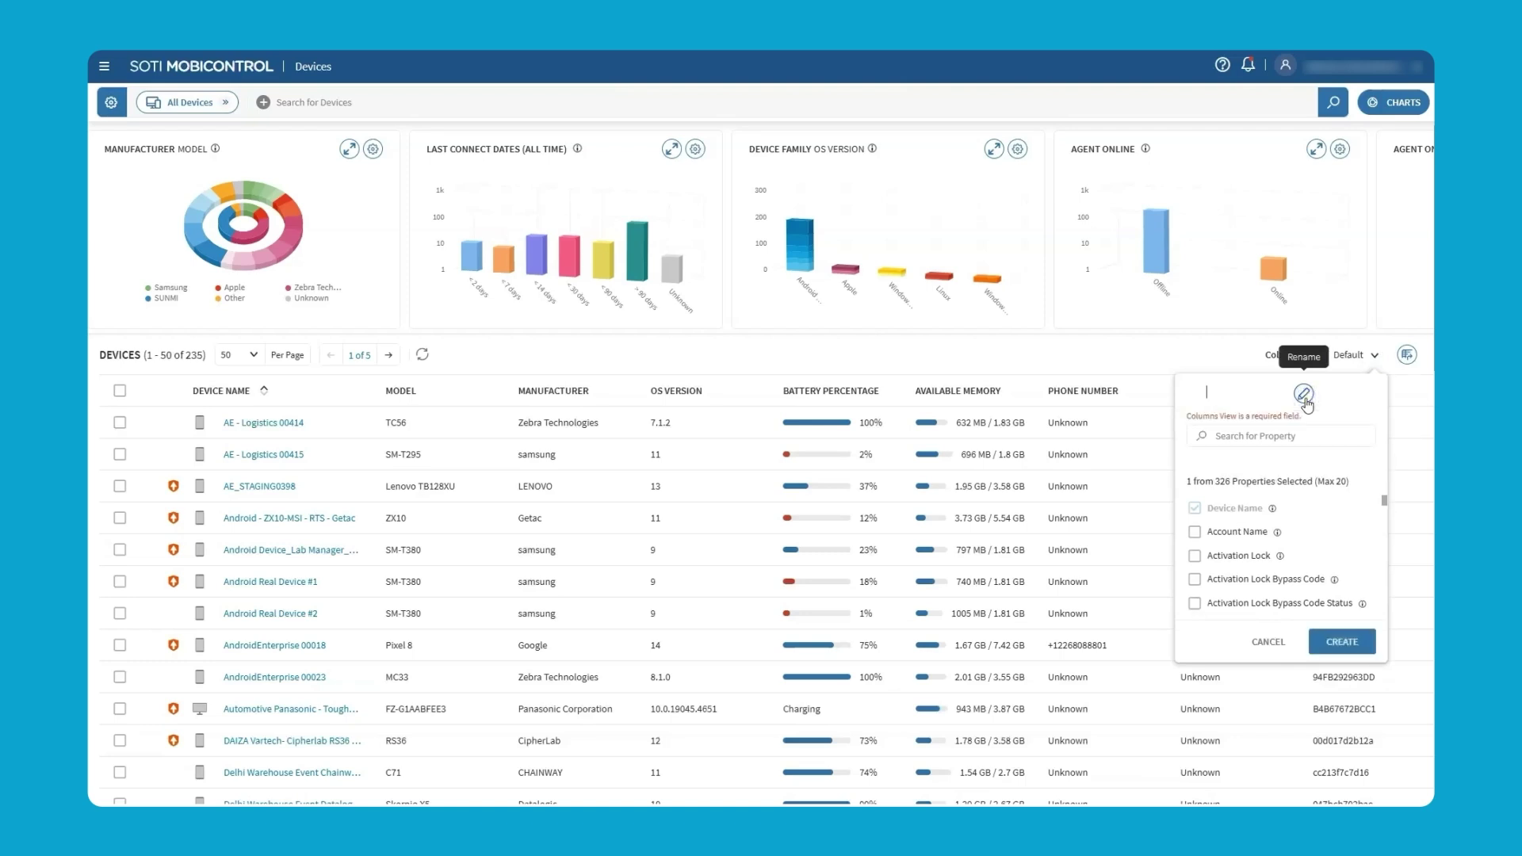
text(Operator)
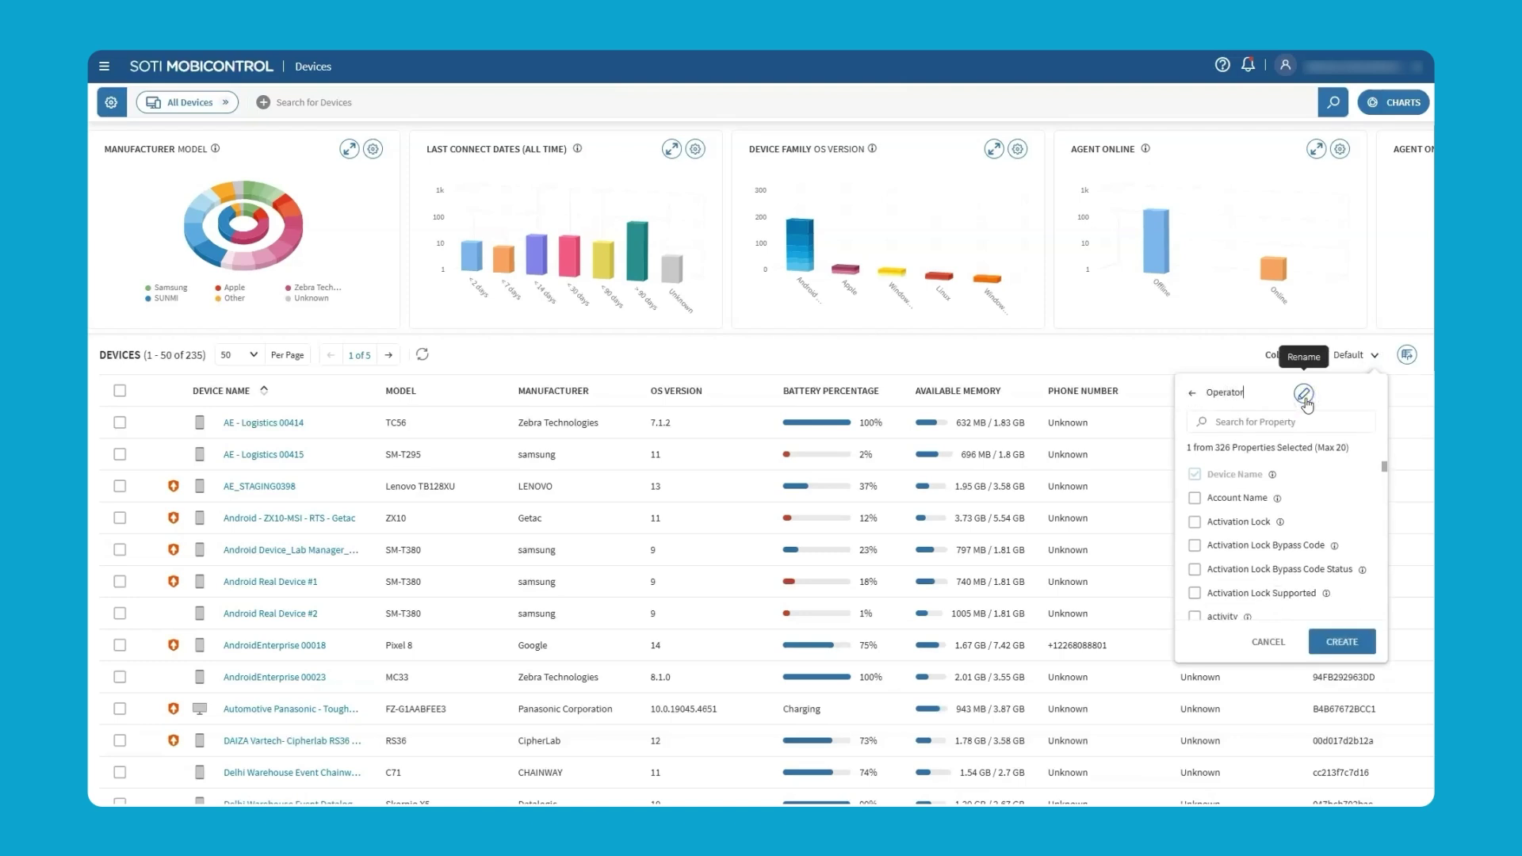
- Add IP Address, MAC Address, Wi-Fi SSID and Wireless LAN Mode columns, then create the view
click(1244, 423)
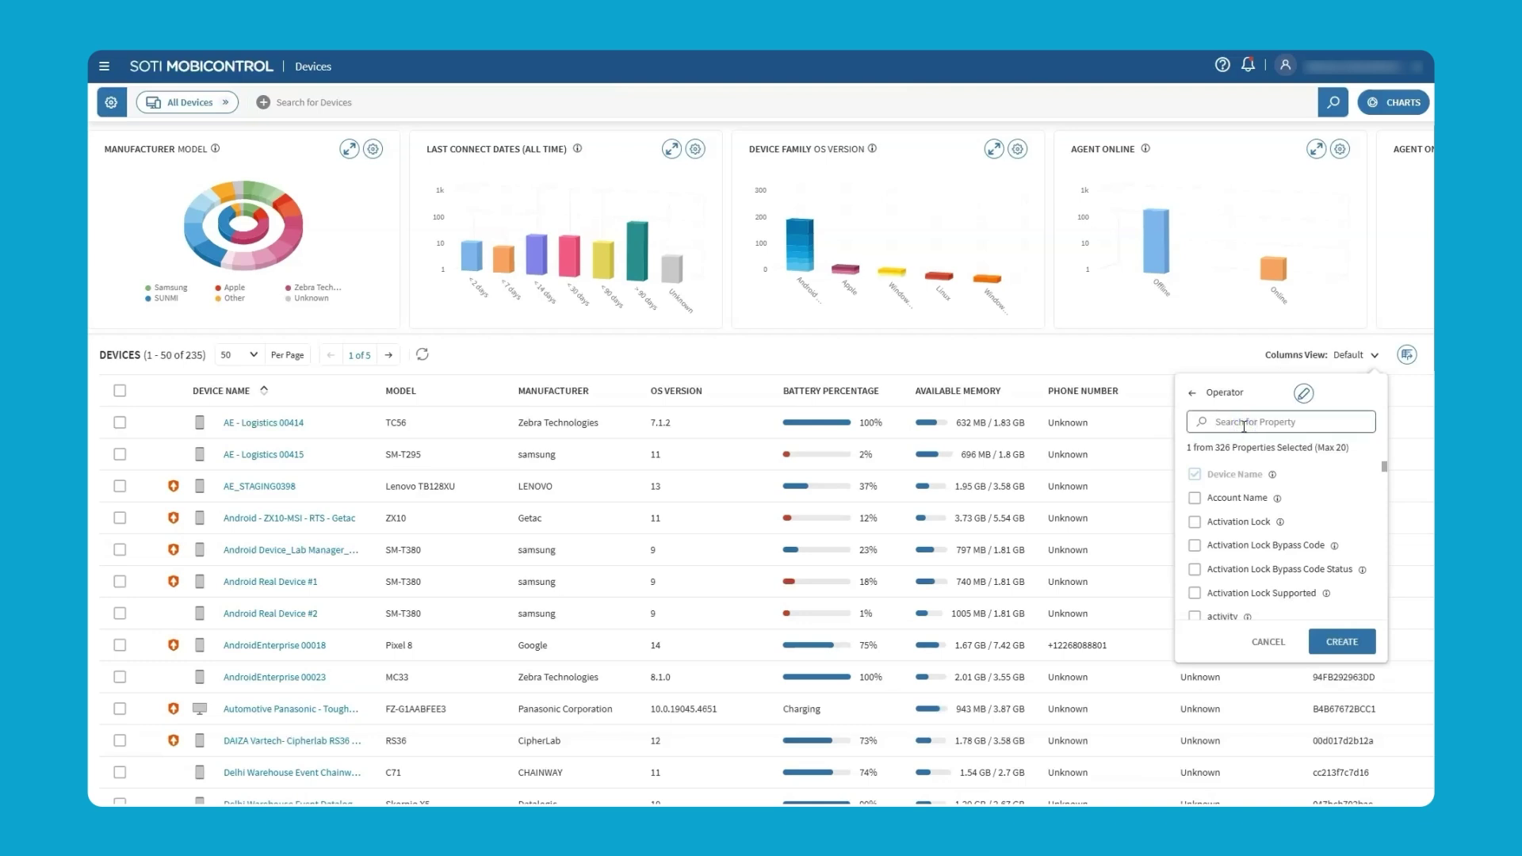
text(l)
click(1194, 522)
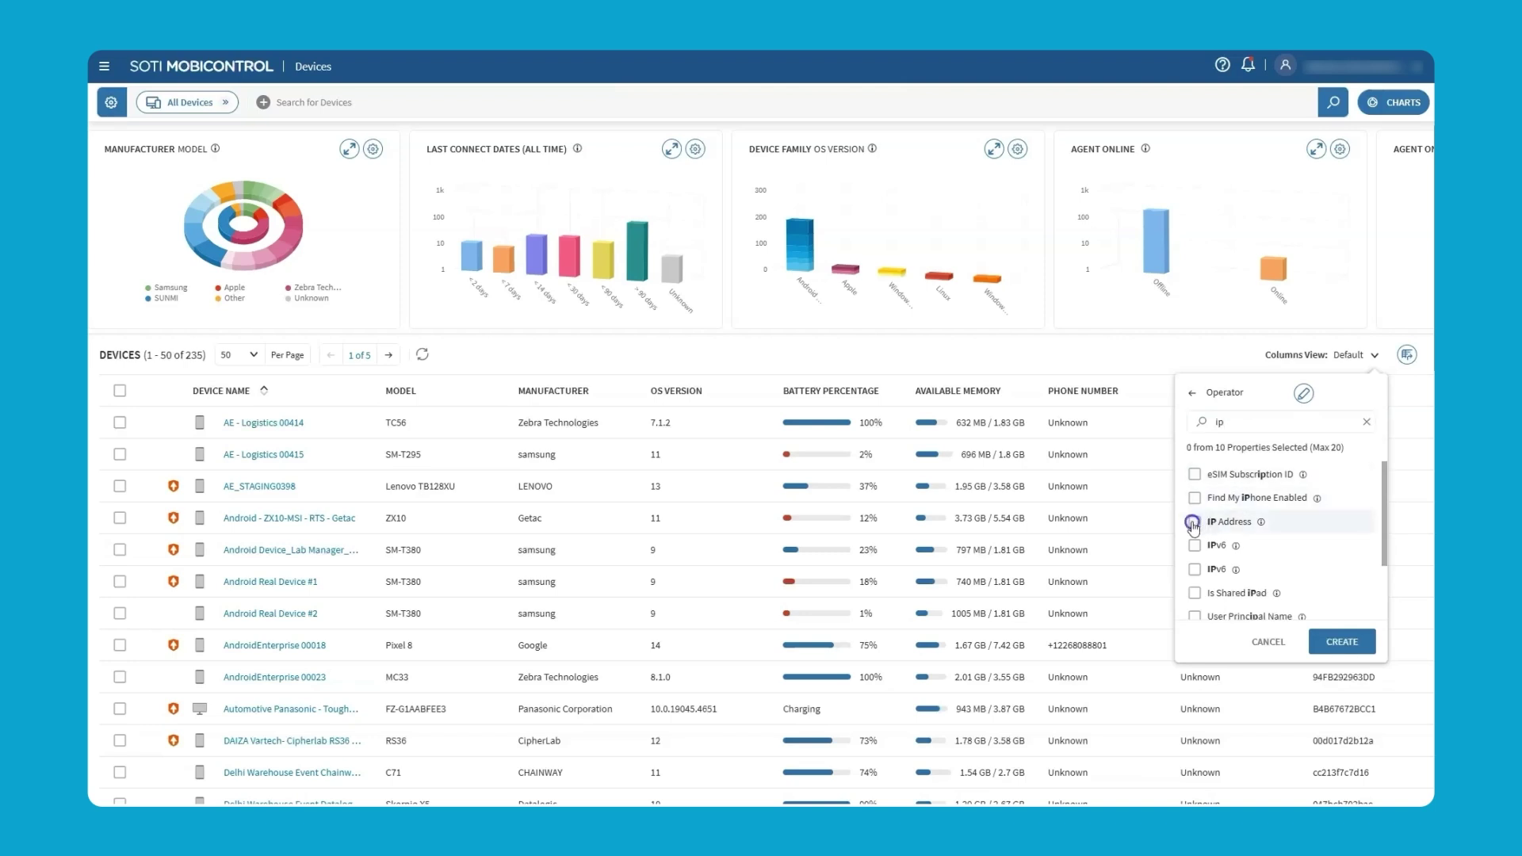
click(1366, 425)
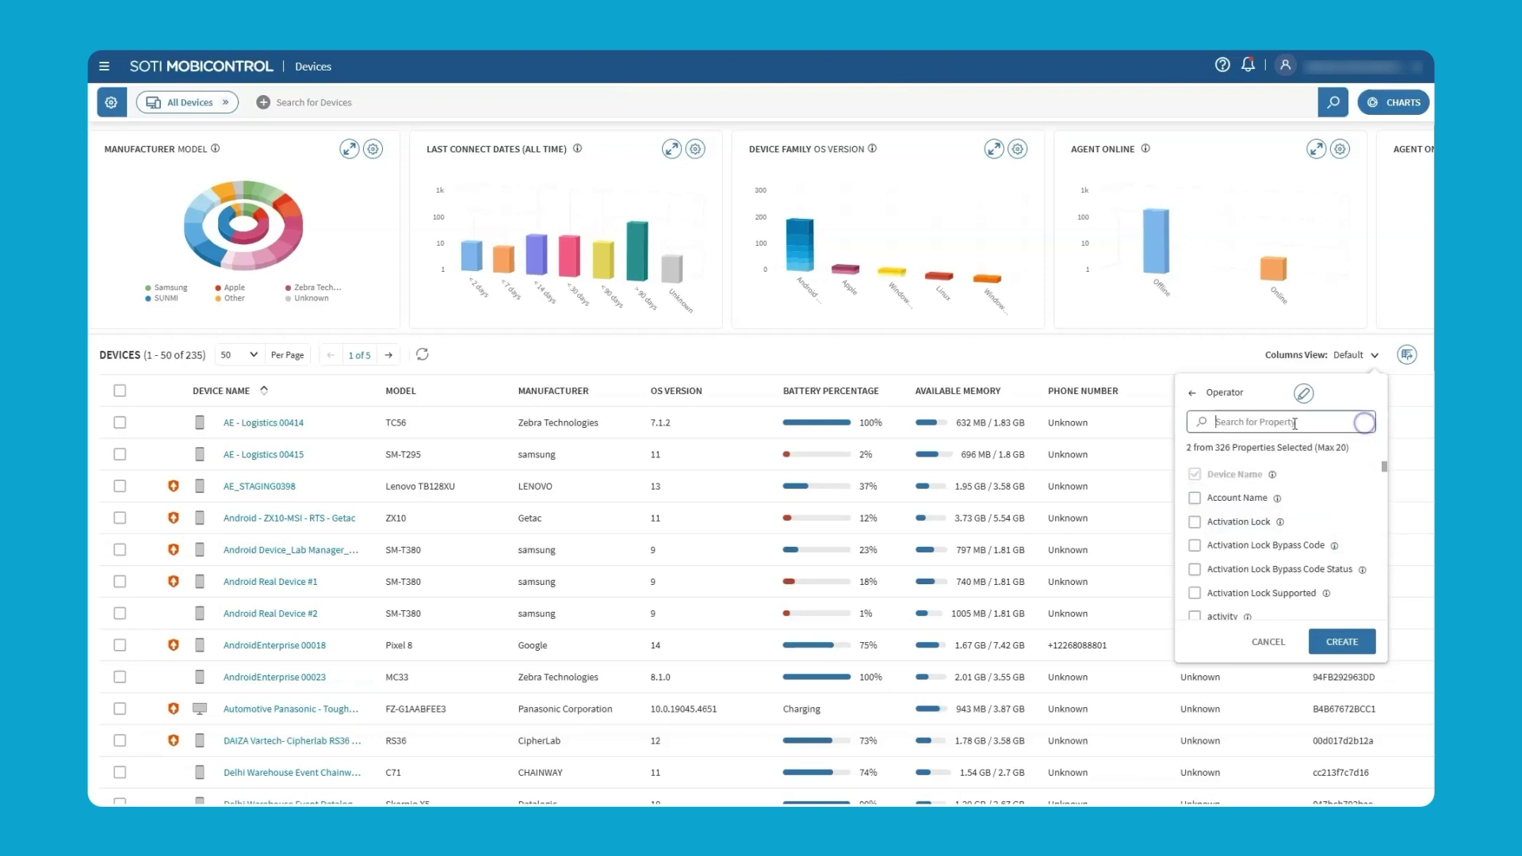
text(mac)
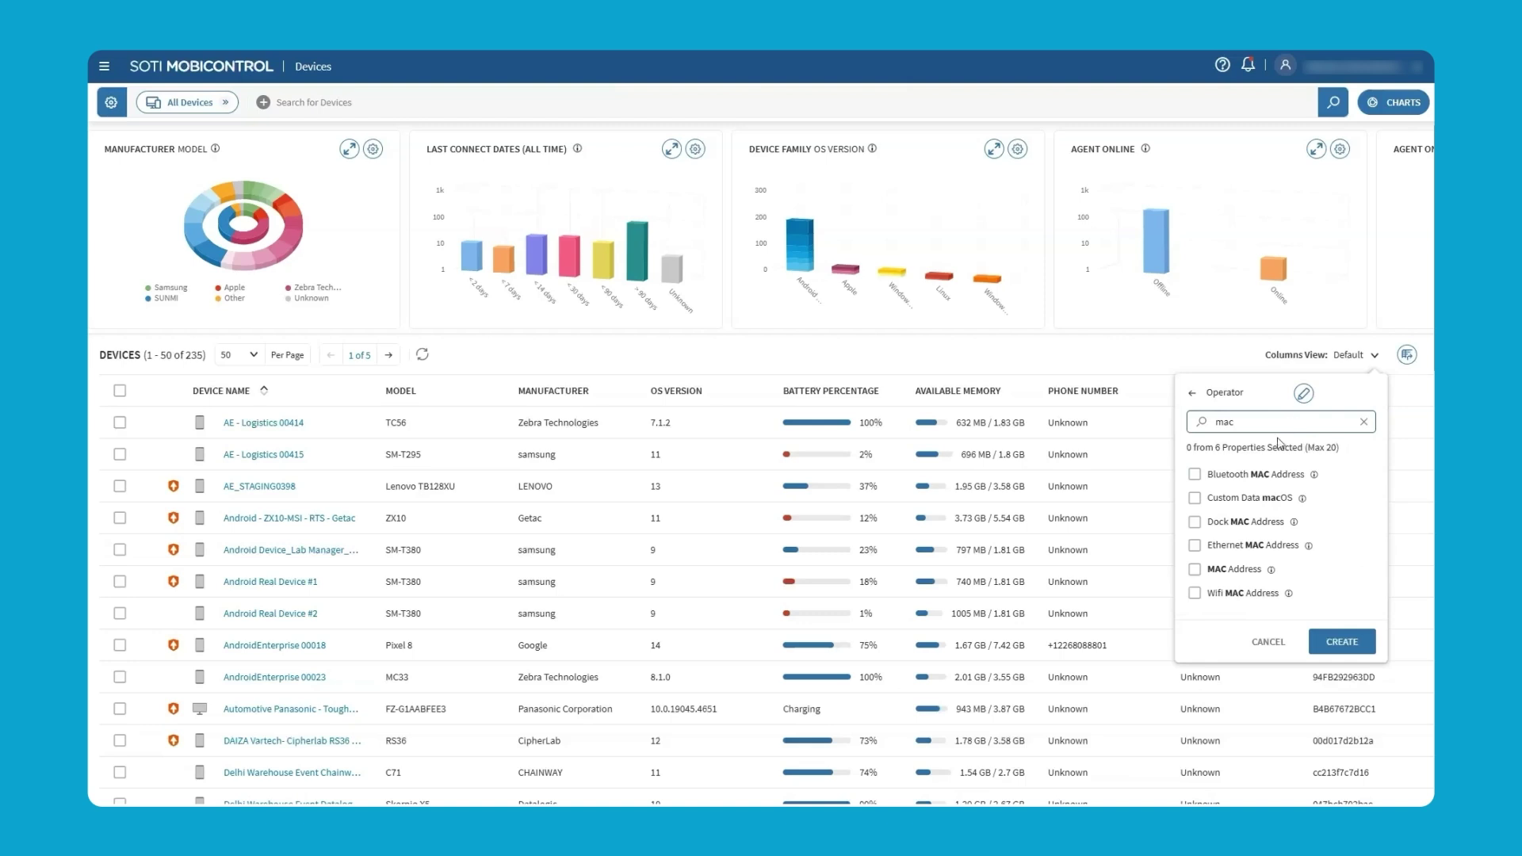
click(1196, 568)
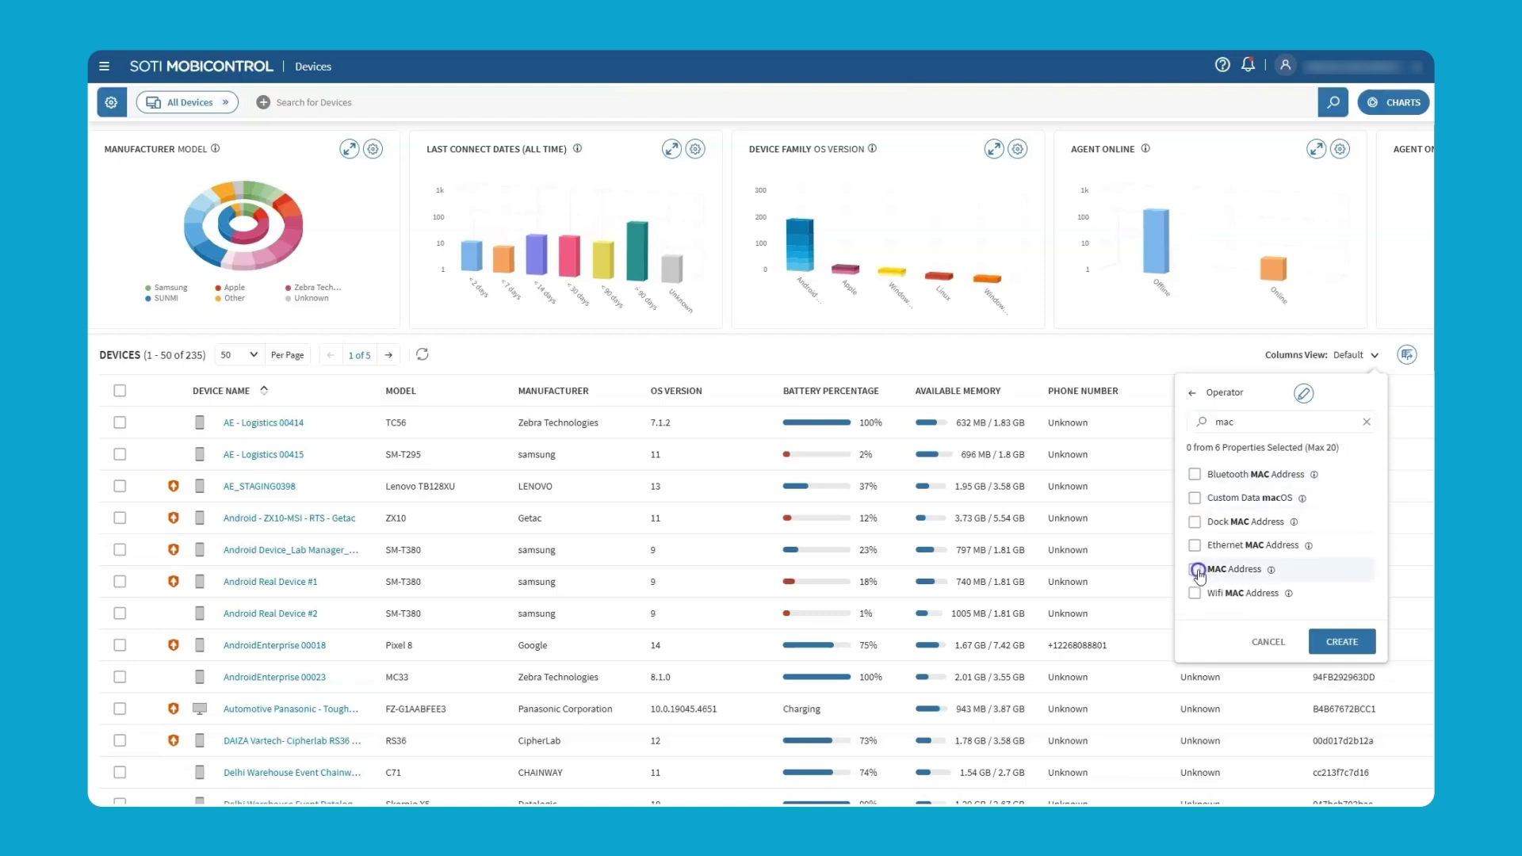
click(1367, 423)
text(ssid)
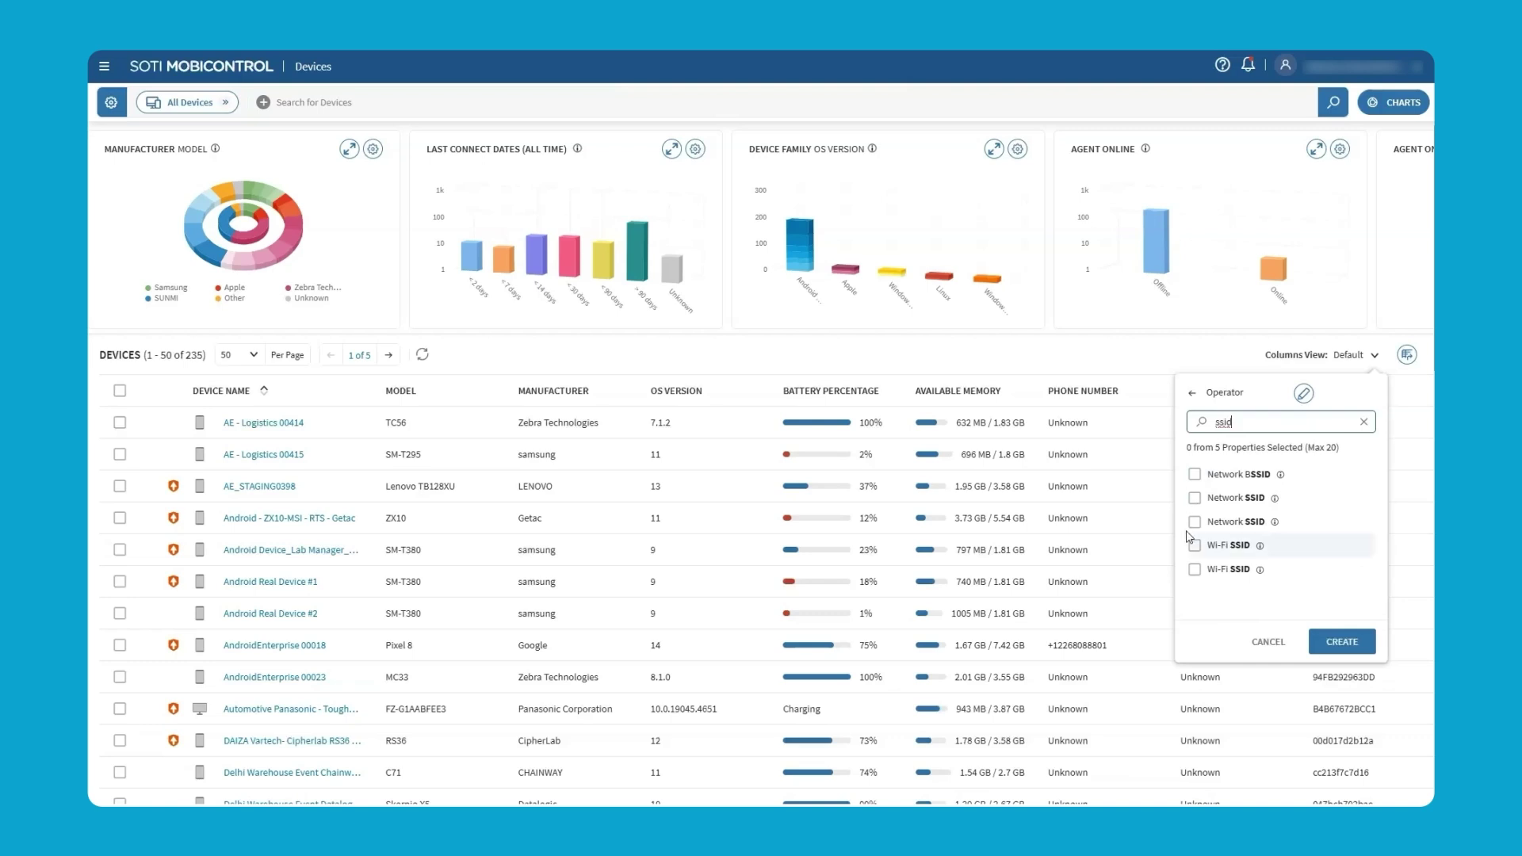
click(1196, 545)
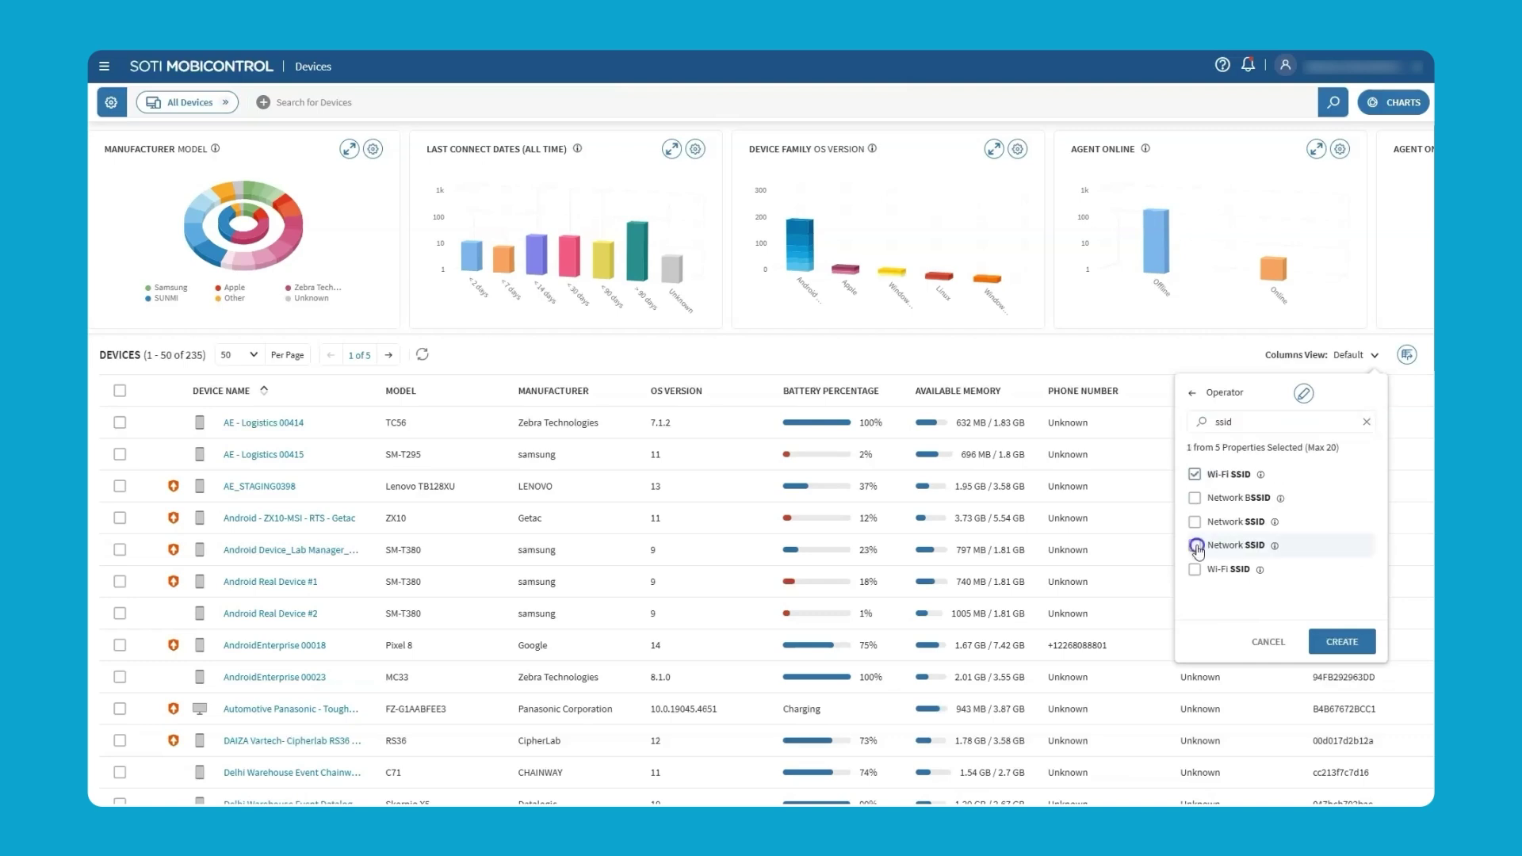
click(1366, 423)
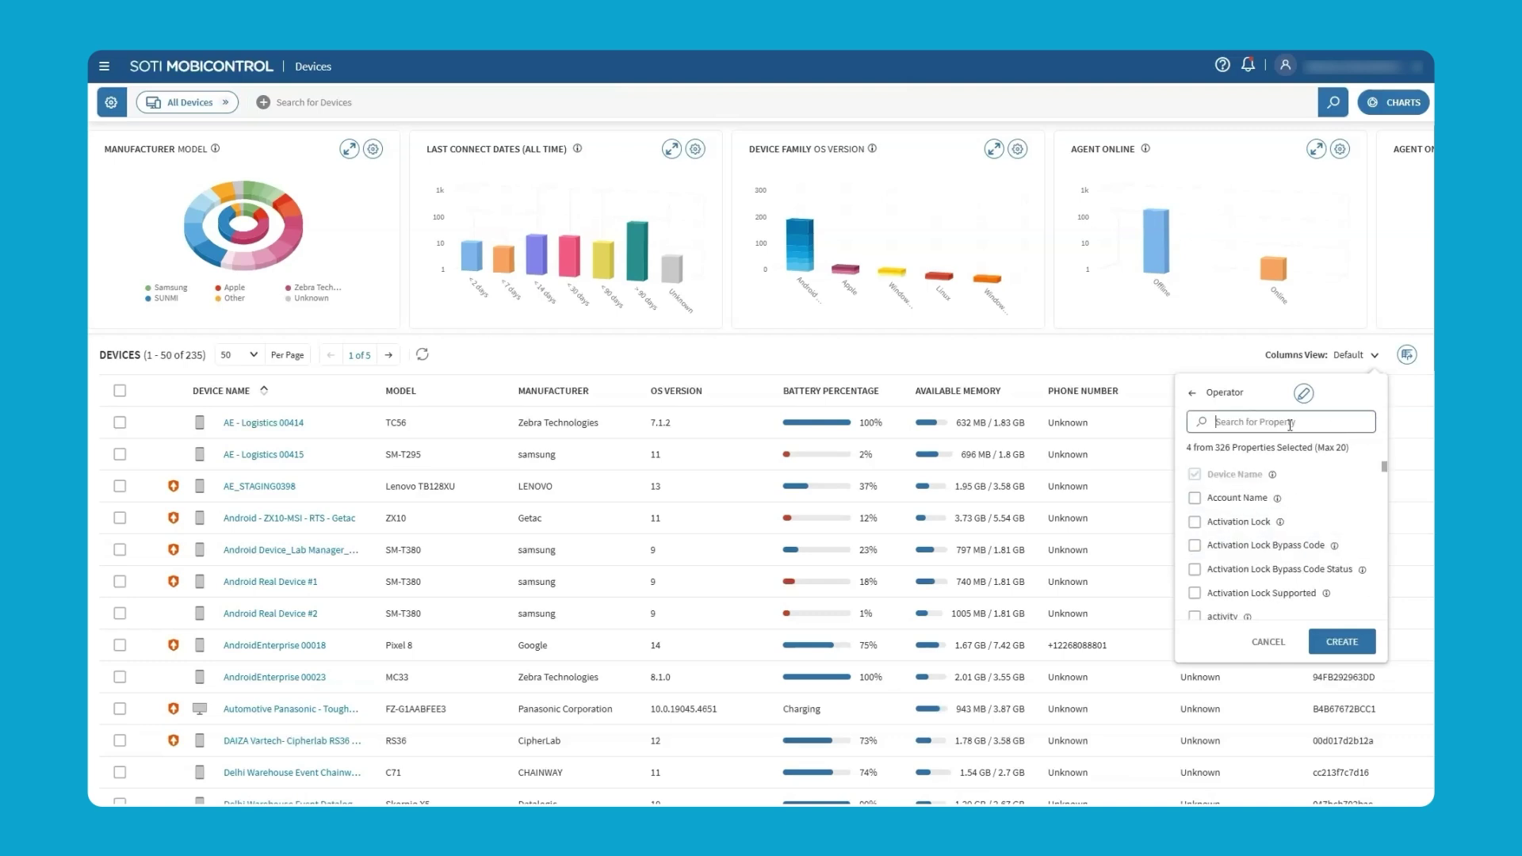
text(wireless)
click(1194, 474)
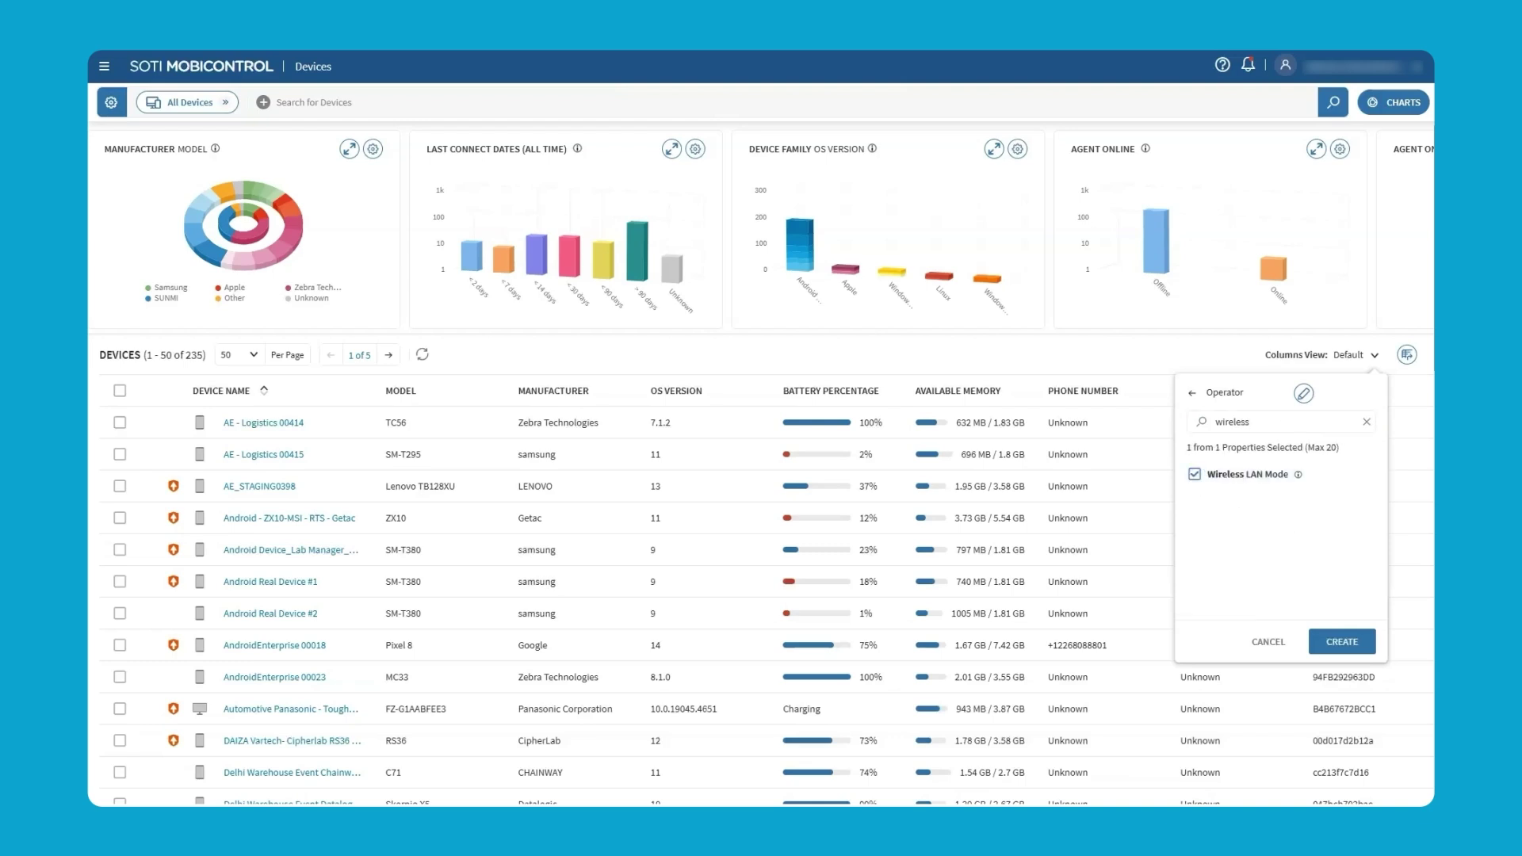
click(1338, 643)
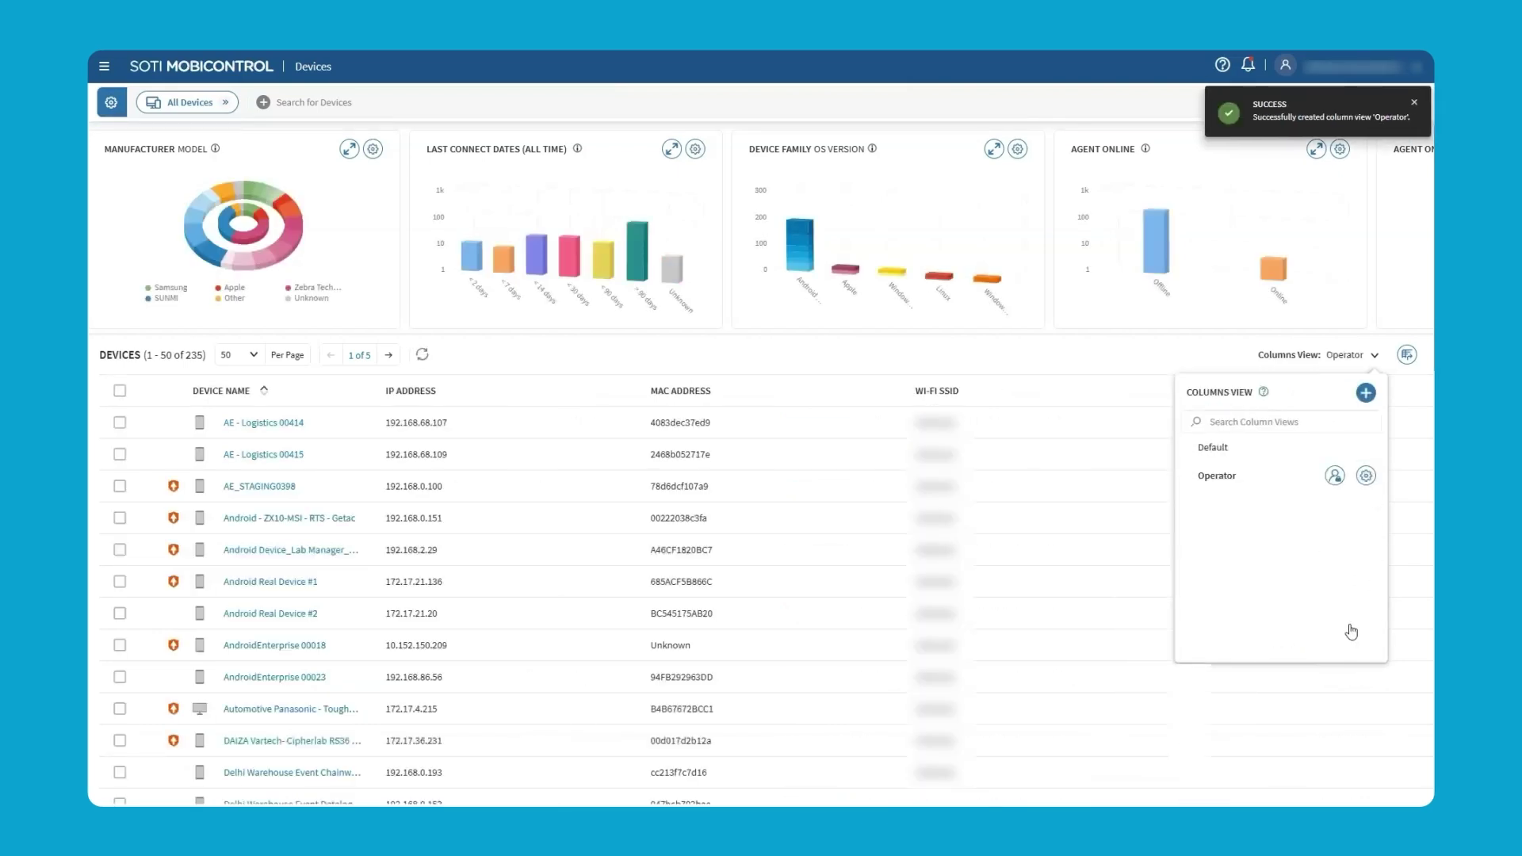
- Close the column views list and put the device list back on the Default view
click(1391, 626)
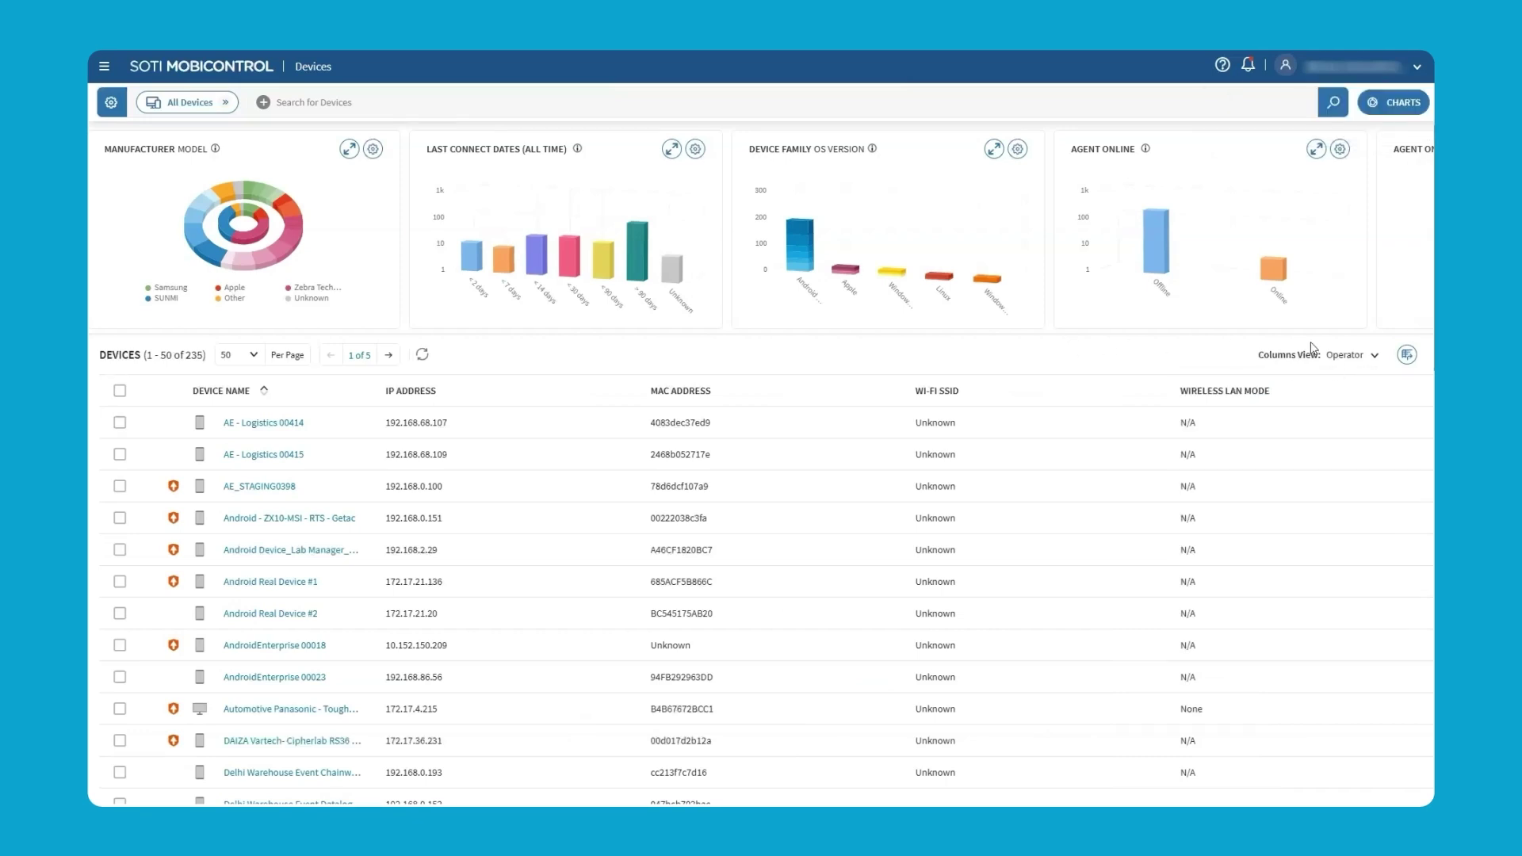
click(1374, 355)
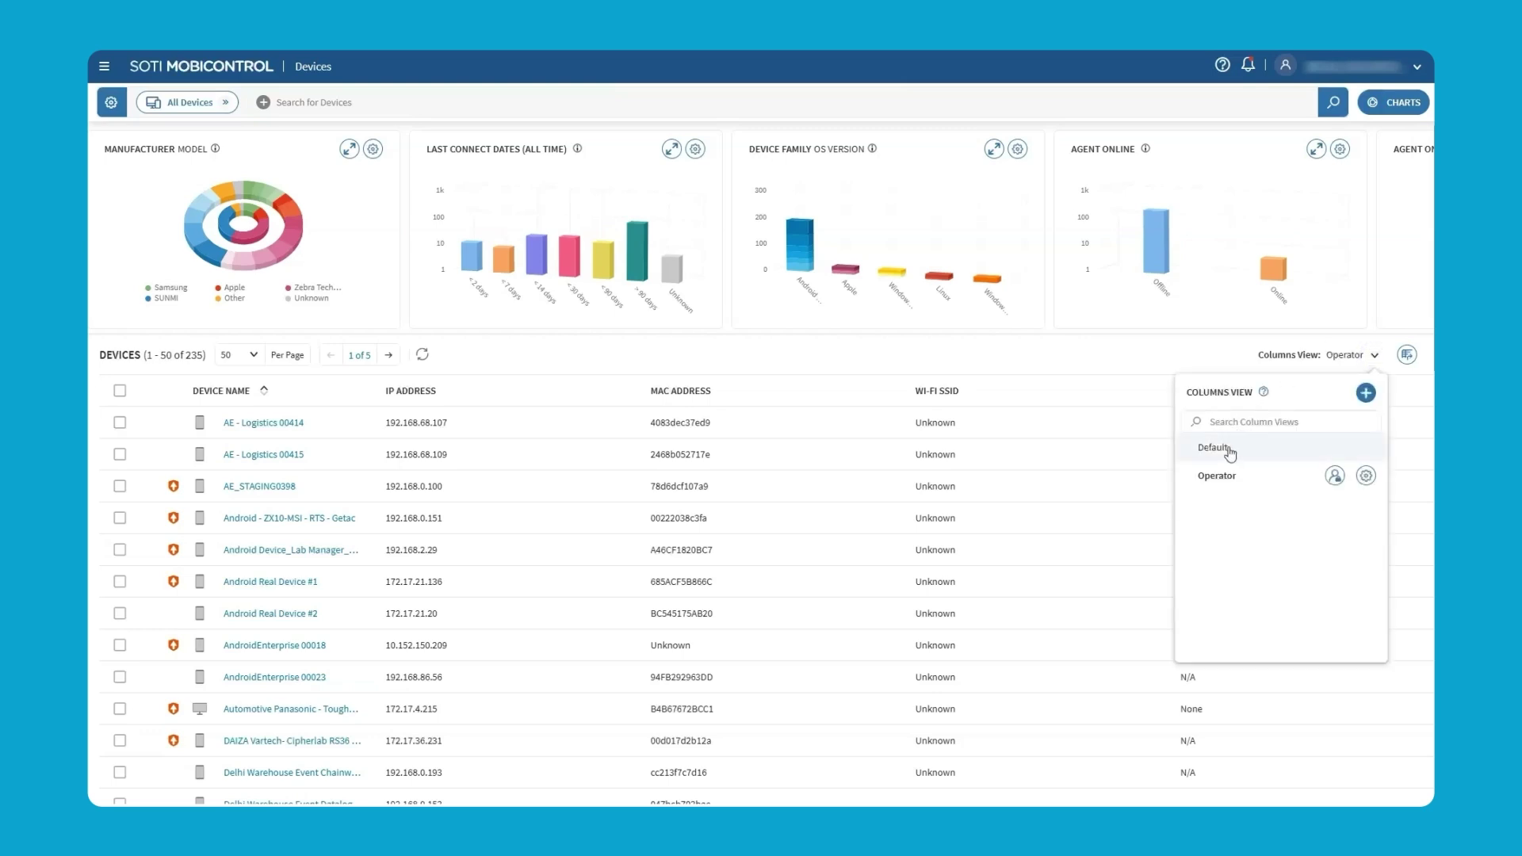
click(1225, 448)
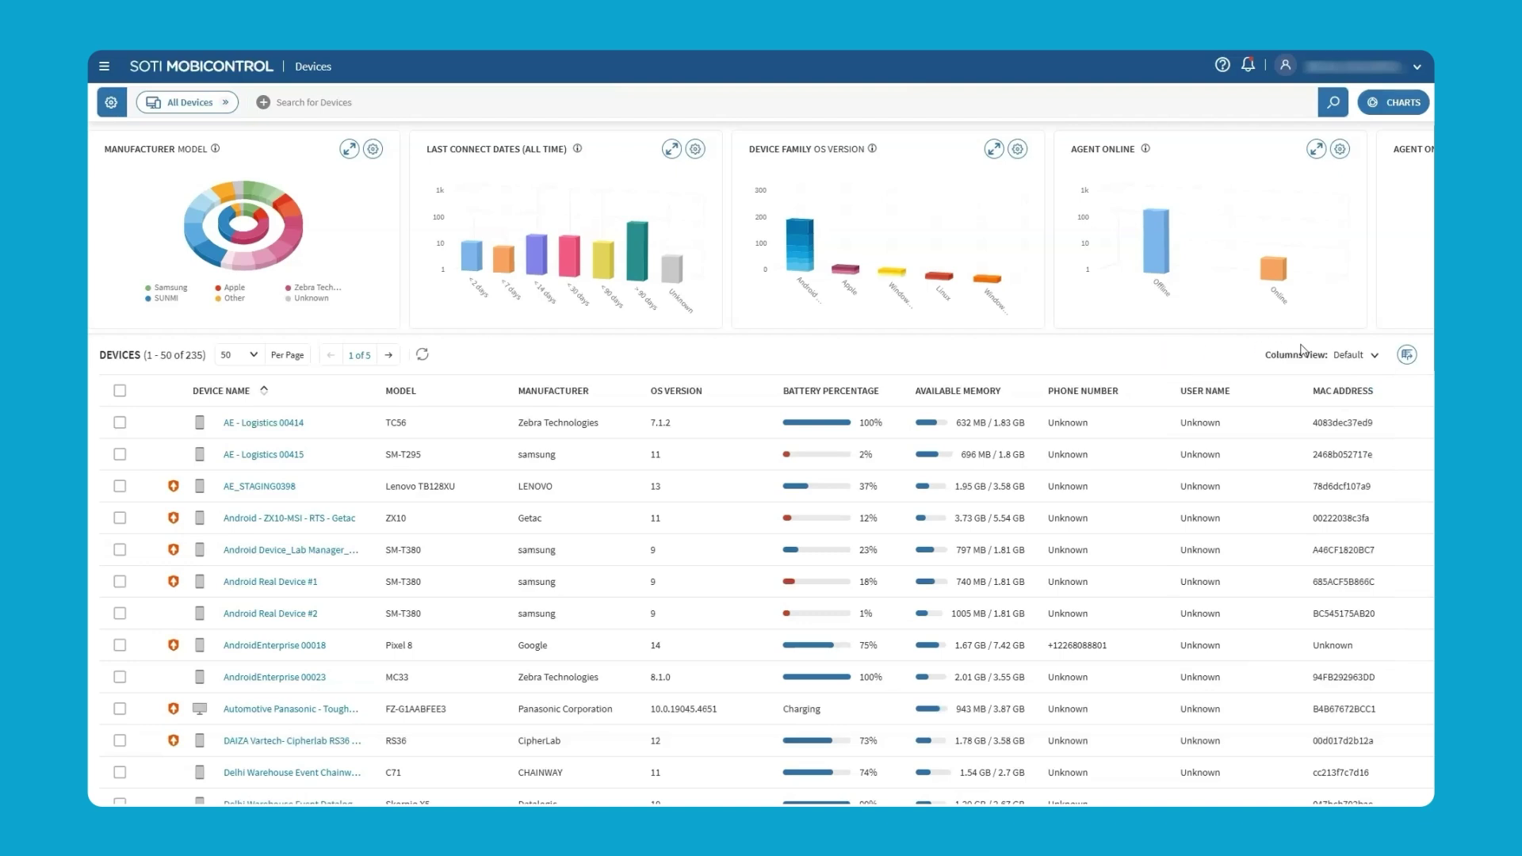
click(1408, 355)
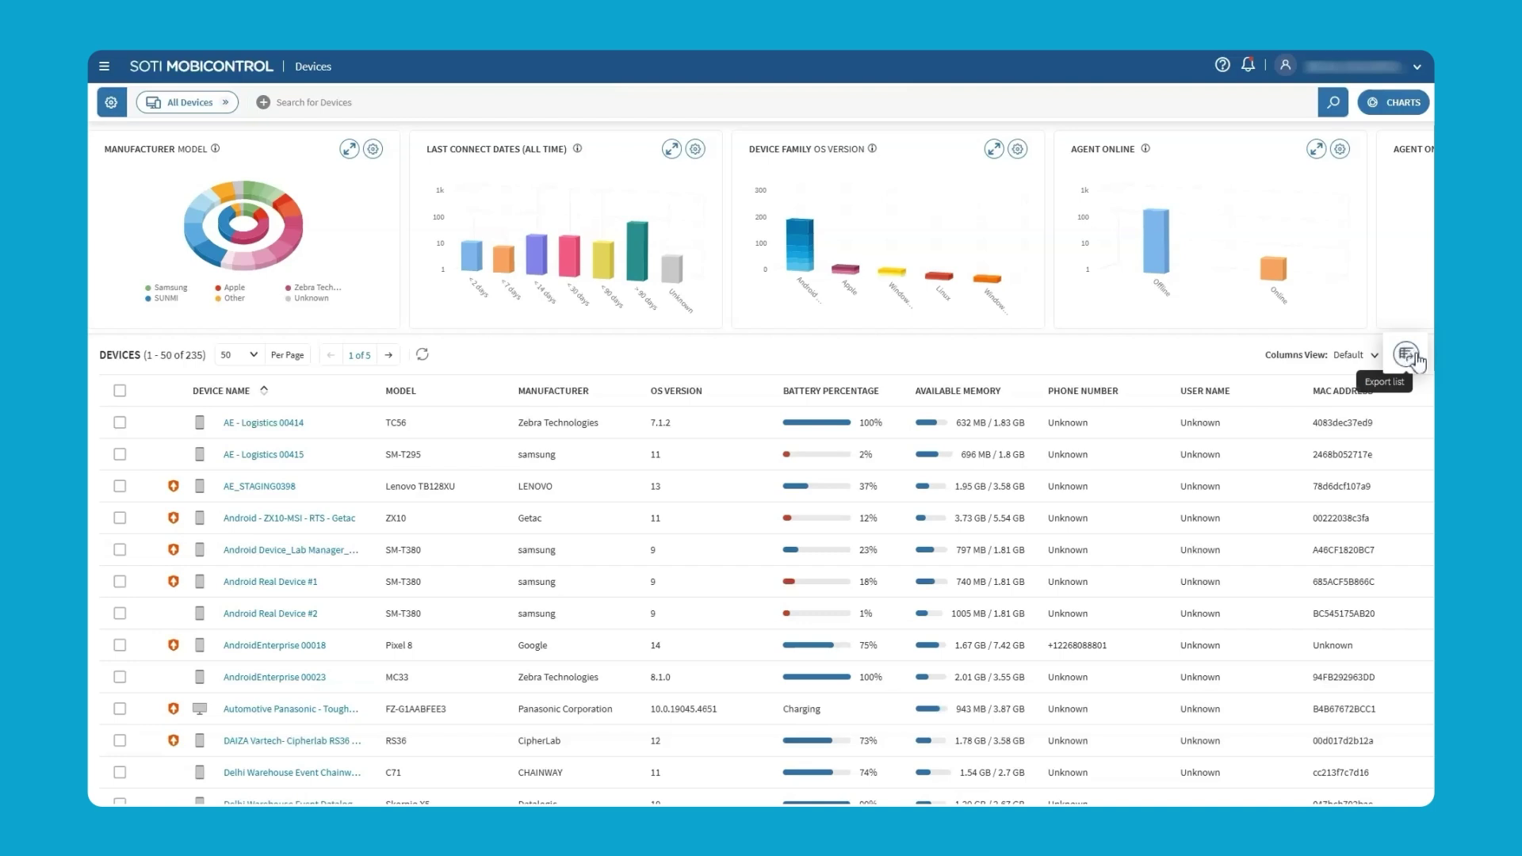
- Show the Download CSV and Email CSV export options for the device list
click(1406, 354)
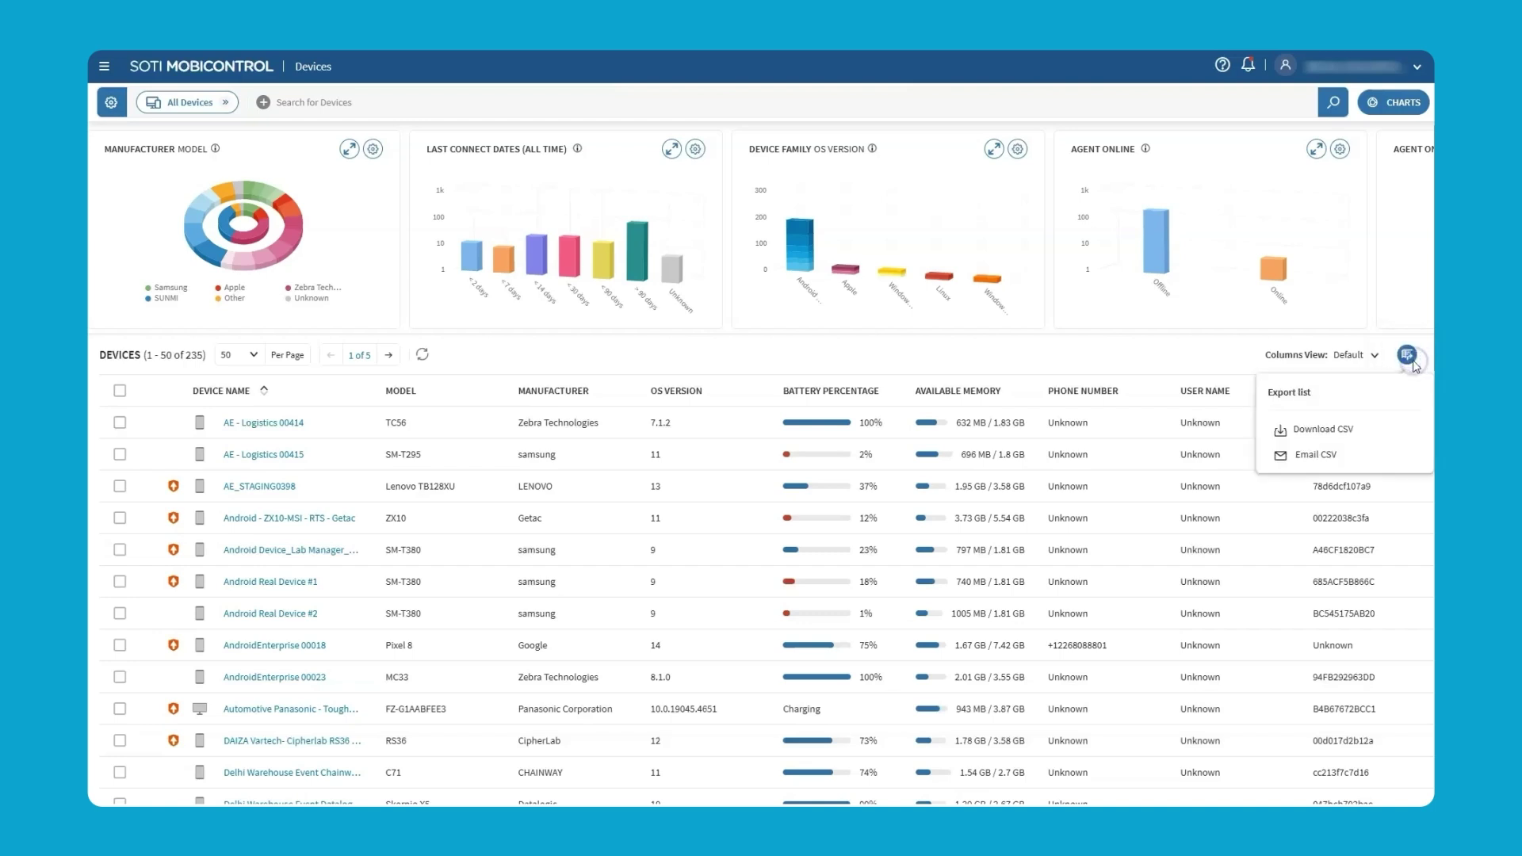